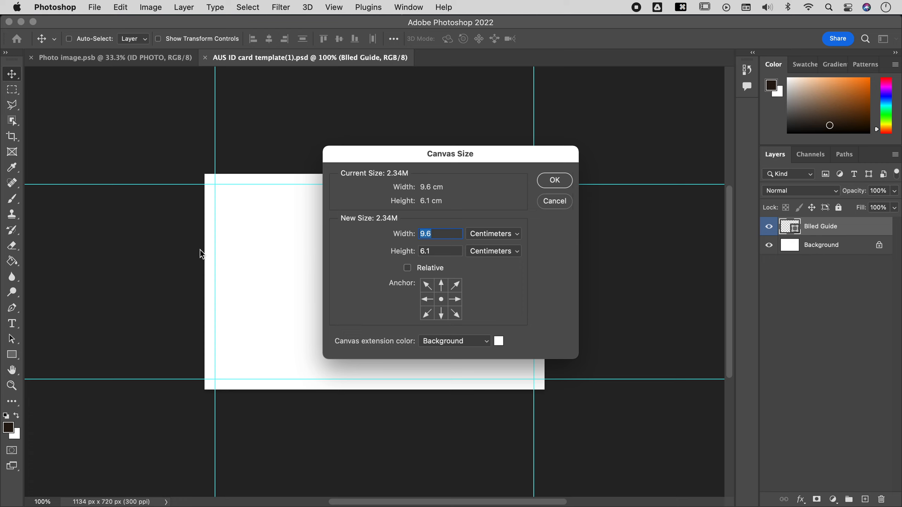
Confirm the 9.6 × 6.1 cm canvas size and turn off the extras to hide the ruler guides.
click(553, 181)
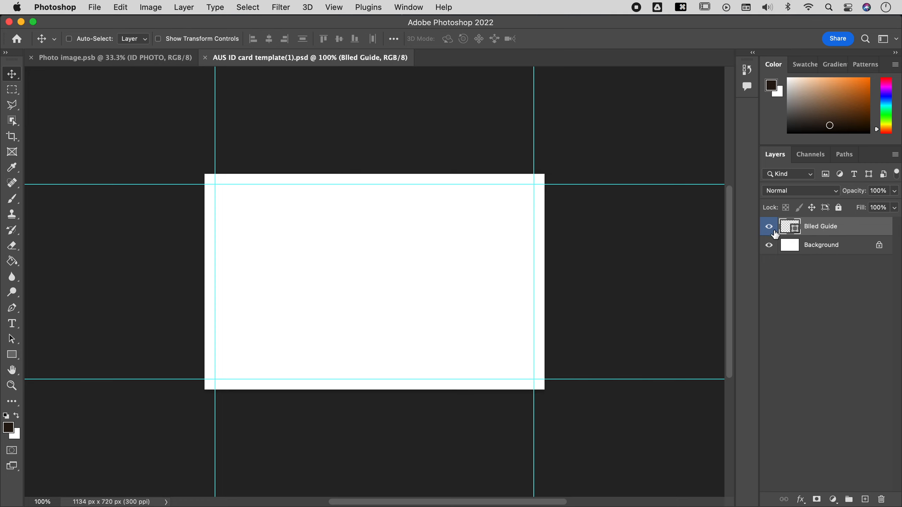
click(769, 226)
click(769, 227)
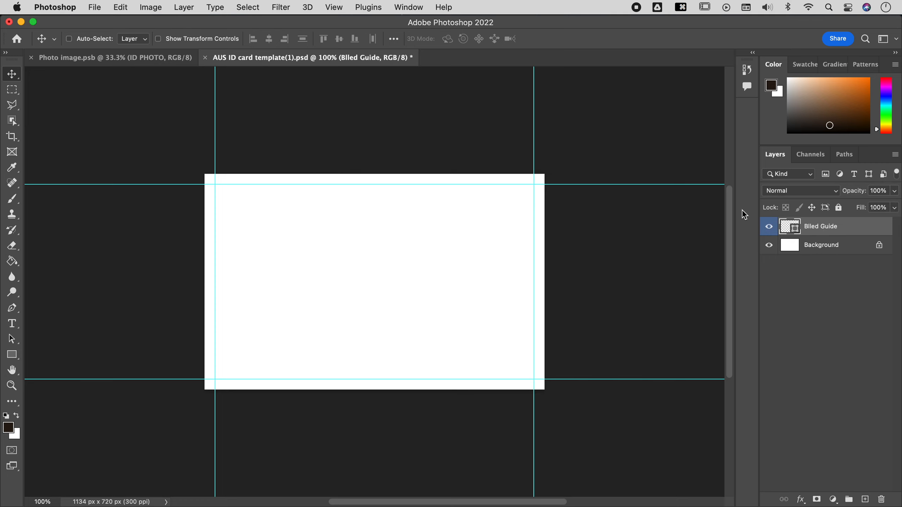
click(330, 7)
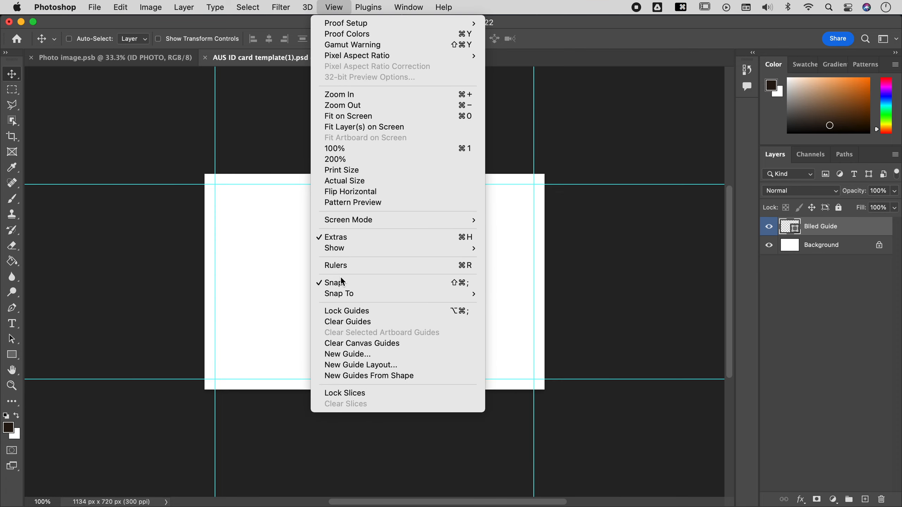
click(337, 240)
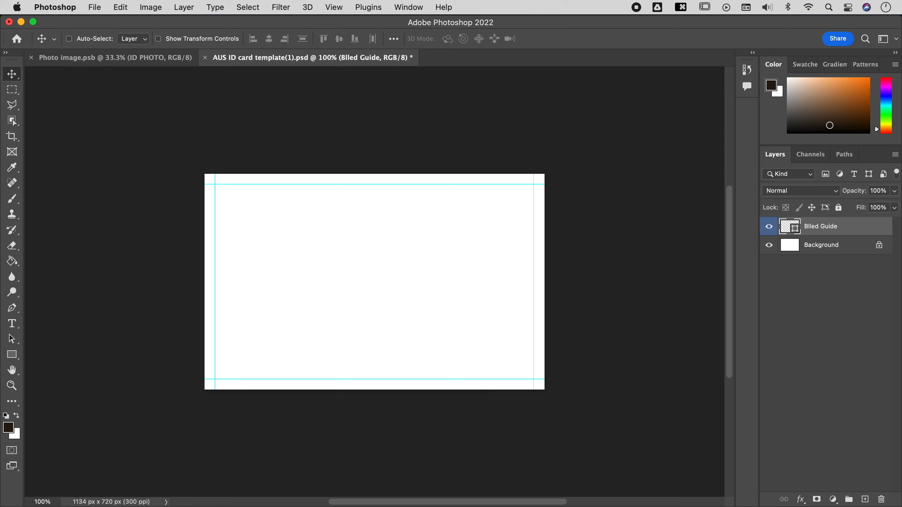
Toggle the Blled Guide layer's visibility to check the bleed lines on the card, leaving the layer shown.
click(769, 227)
click(769, 228)
click(769, 228)
click(769, 228)
click(769, 228)
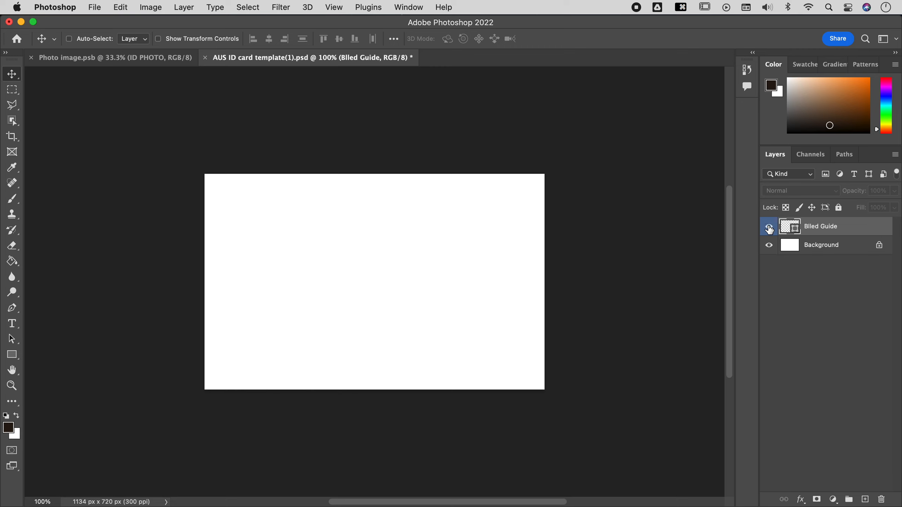
click(769, 228)
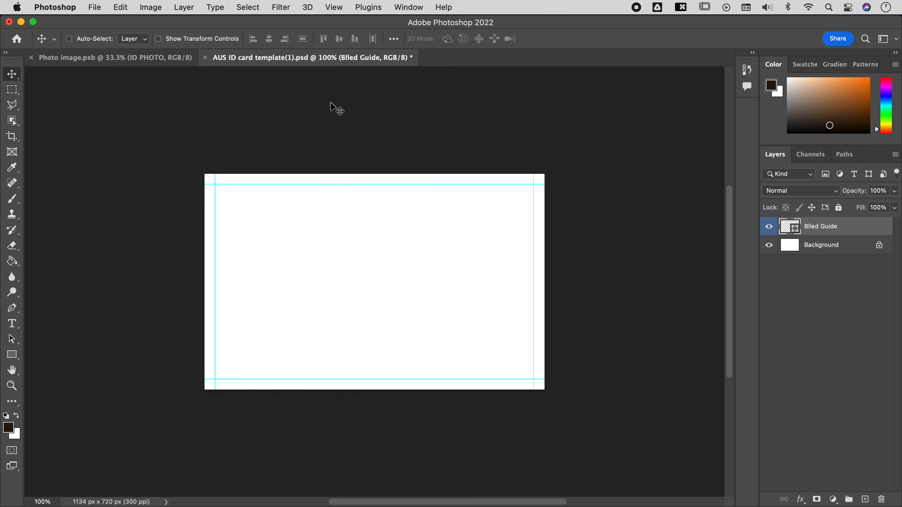
Copy the ID PHOTO layer from Photo image.psb into AUS ID card template(1).psd and reposition it over the card.
click(111, 56)
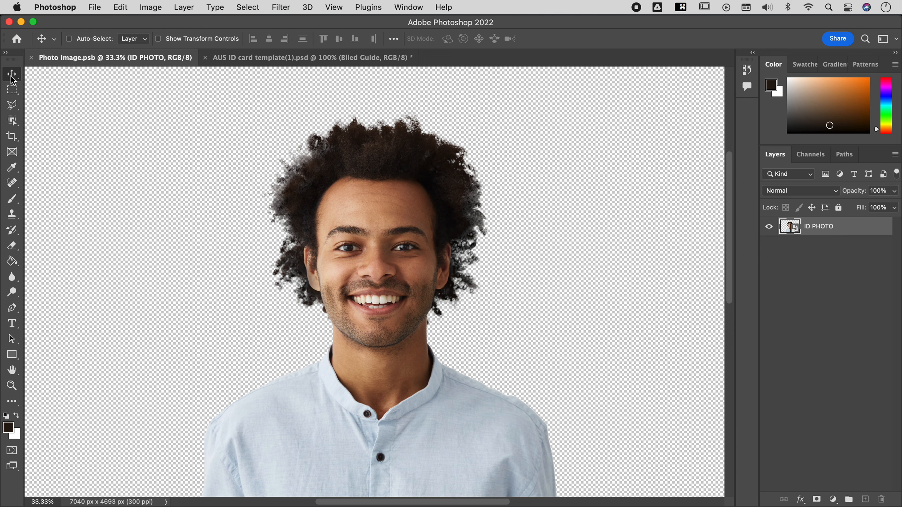
drag(334, 192, 324, 232)
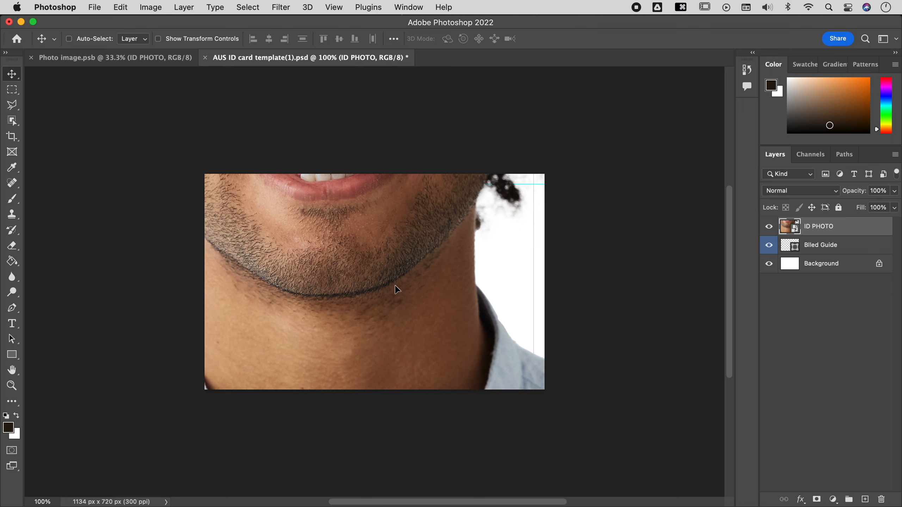
drag(355, 226, 410, 239)
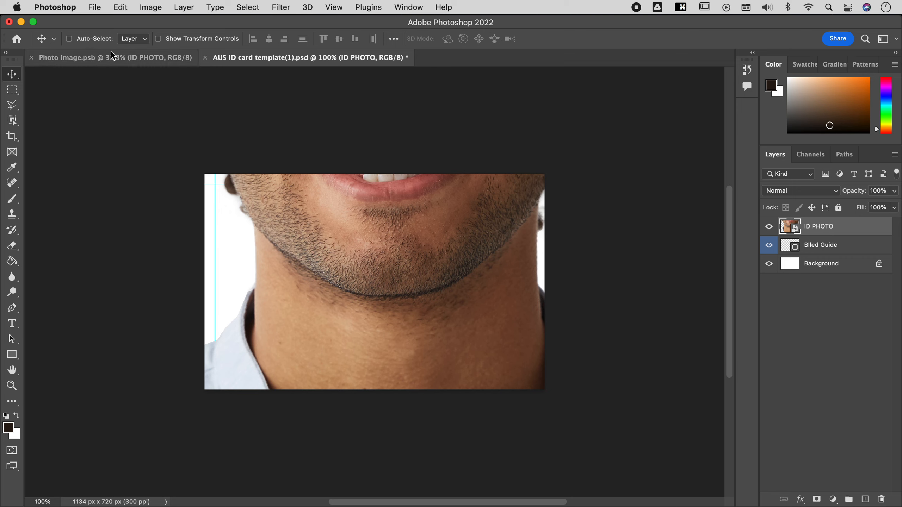
Scale the ID PHOTO layer proportionally to 18% with Free Transform and move it over the left part of the card.
key(super)
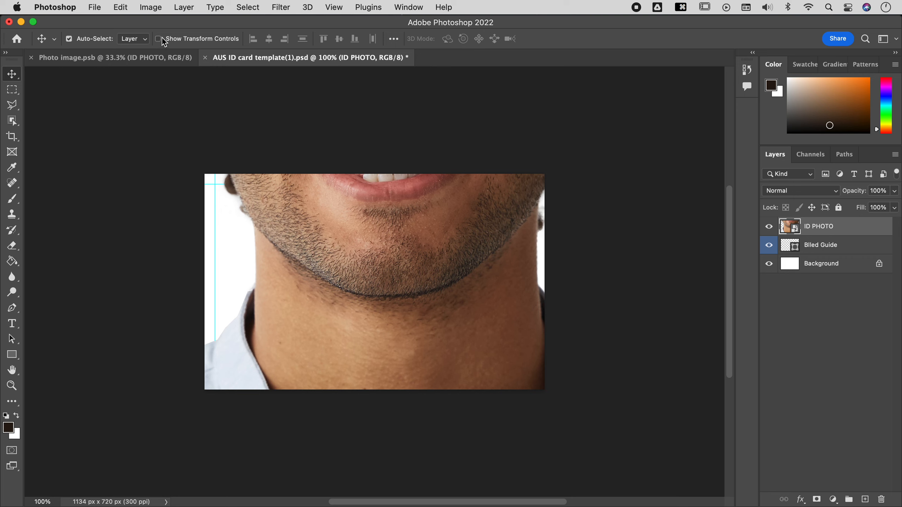
key(super)
key(super+t)
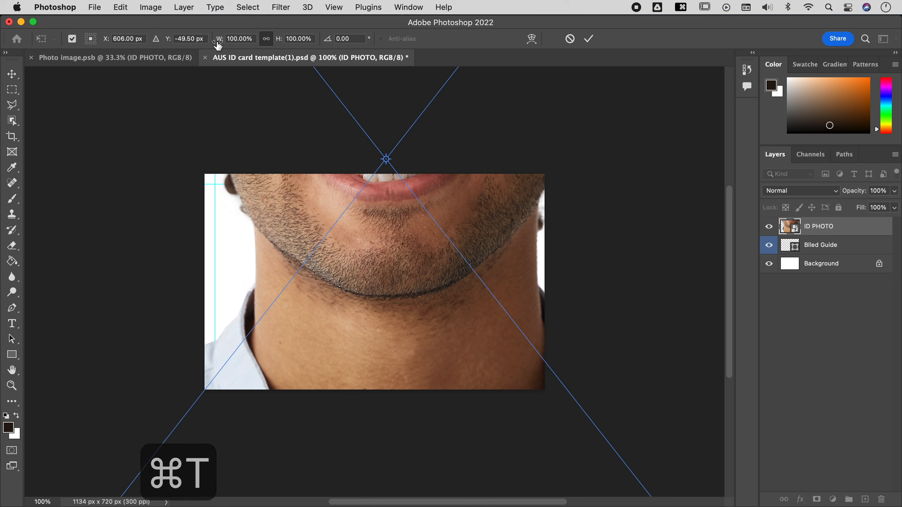
click(266, 39)
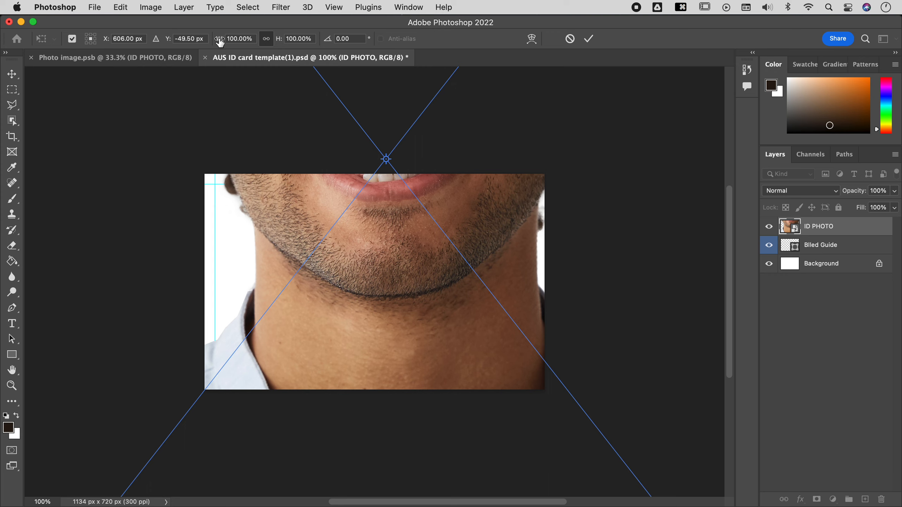
drag(219, 42, 169, 55)
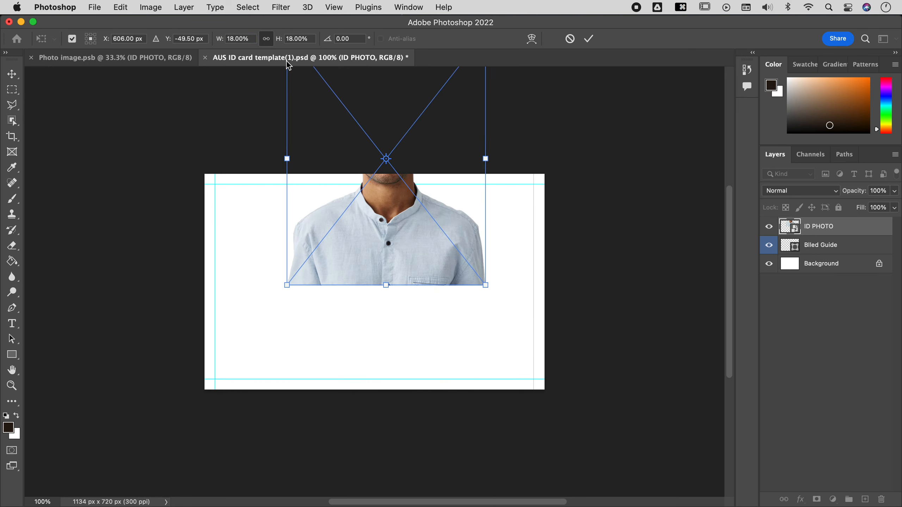
drag(308, 127, 240, 216)
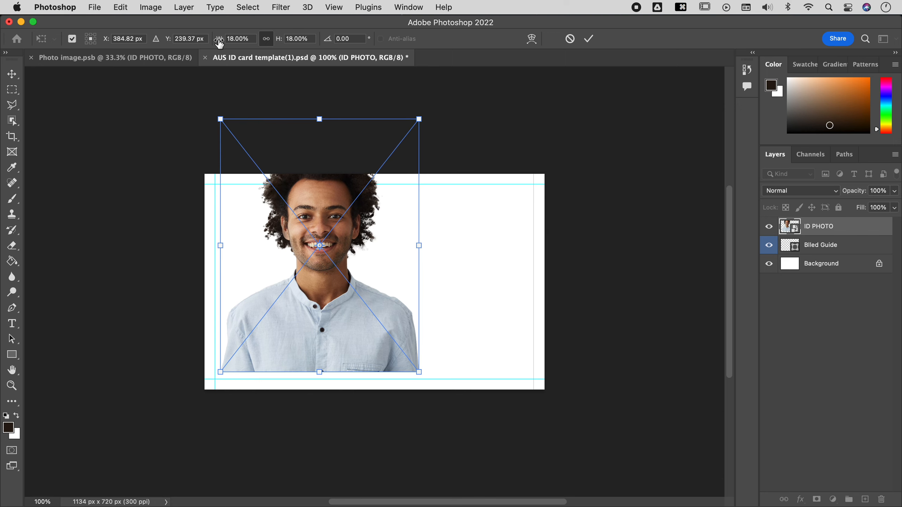
Scale the photo to about 12.17%, place it in the card's left half inside the bleed lines, and apply the transform.
mouse_move(219, 44)
mouse_down()
mouse_move(203, 44)
mouse_move(211, 45)
mouse_up()
drag(352, 204, 389, 163)
drag(360, 222, 314, 266)
drag(347, 205, 368, 179)
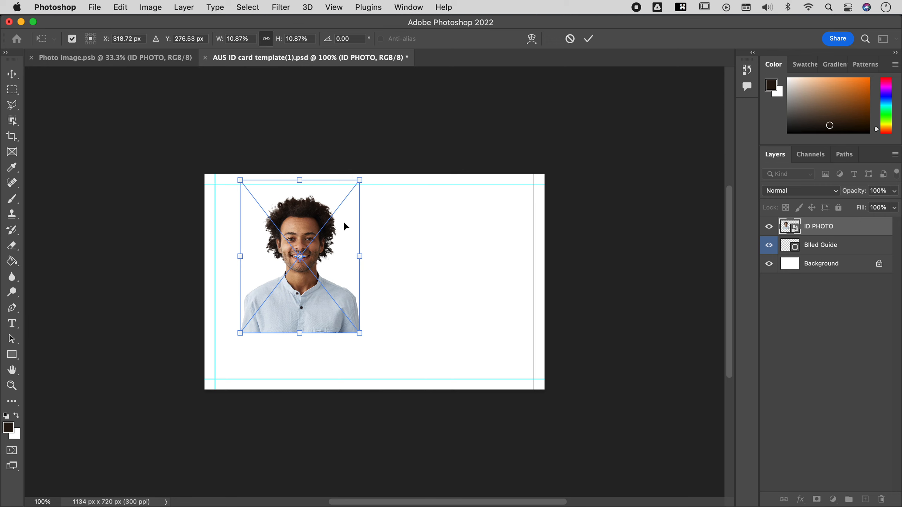
drag(343, 221, 332, 246)
drag(349, 202, 344, 229)
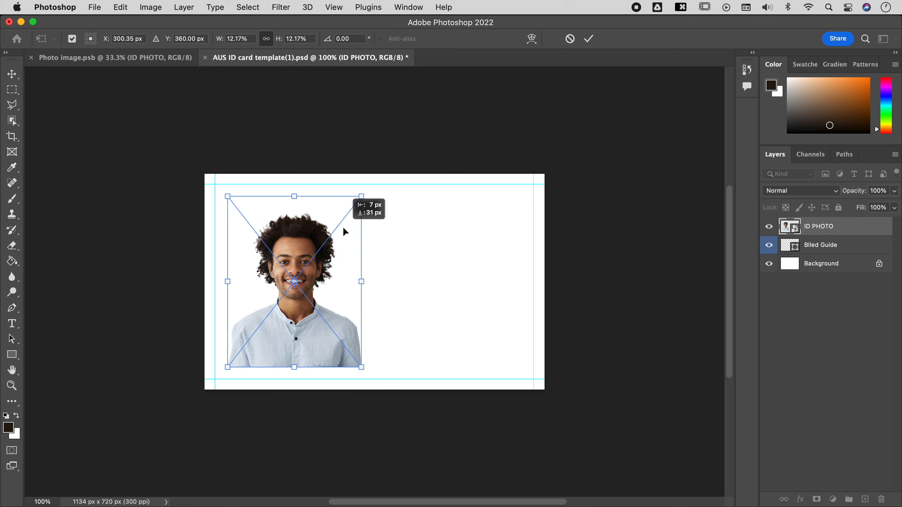
click(588, 39)
Duplicate the ID PHOTO layer into the right half of the card and rasterize the copy.
drag(846, 233, 865, 499)
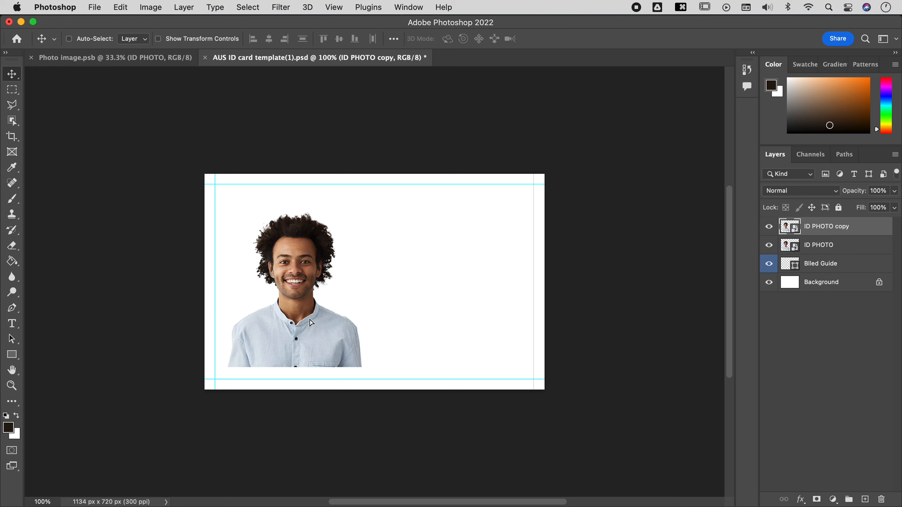
drag(311, 322, 467, 323)
right_click(831, 227)
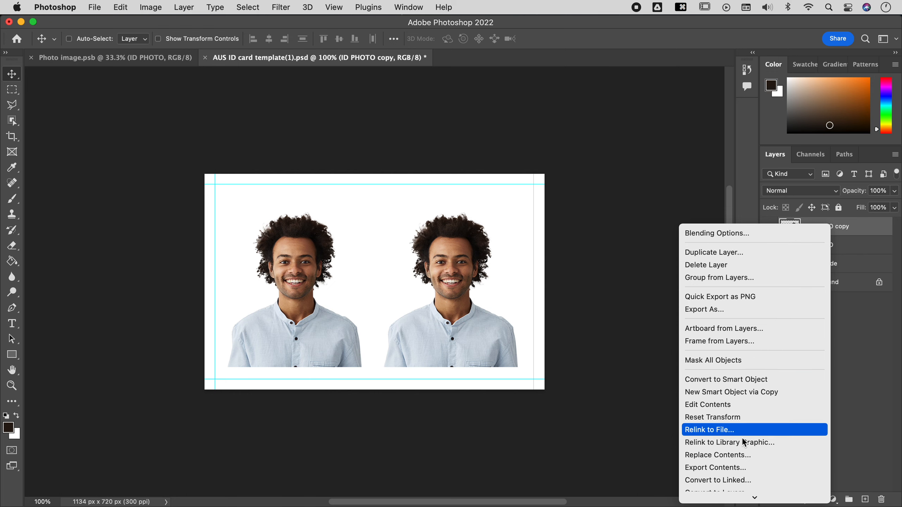
right_click(855, 234)
right_click(857, 230)
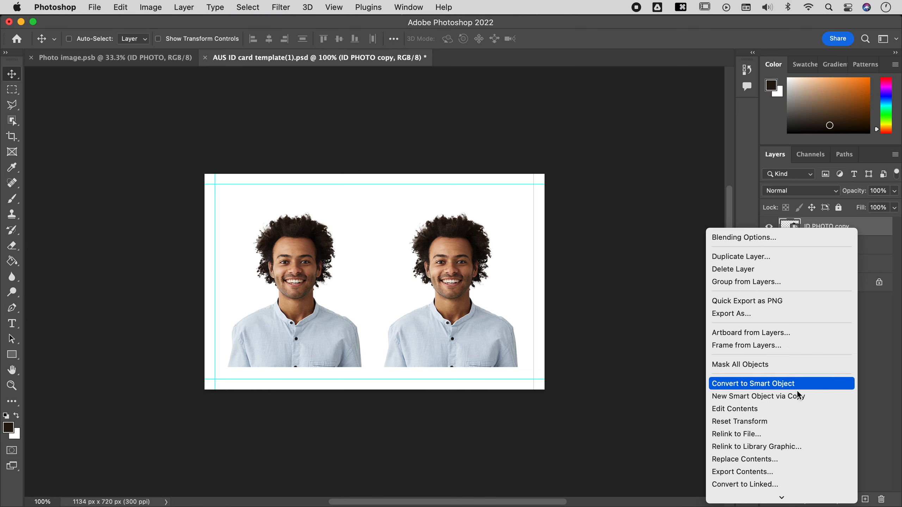
scroll(785, 419, down, 1)
scroll(782, 428, down, 1)
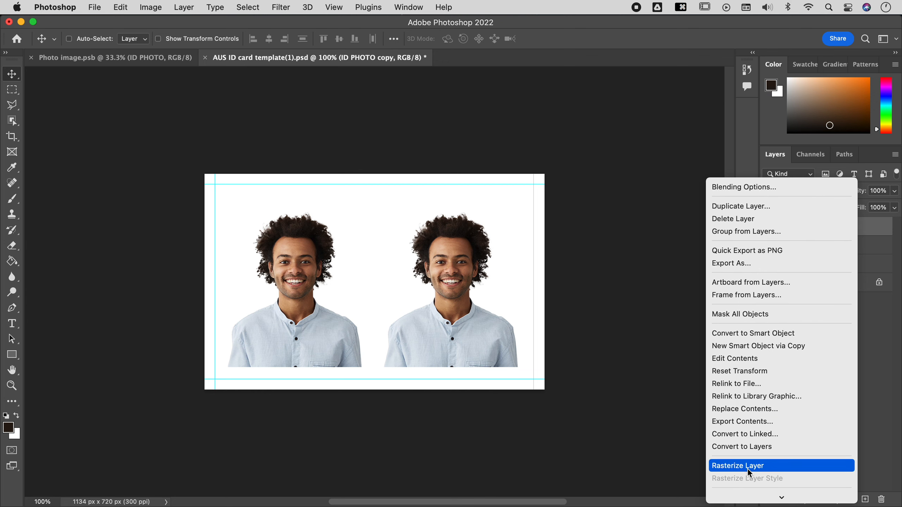
click(717, 469)
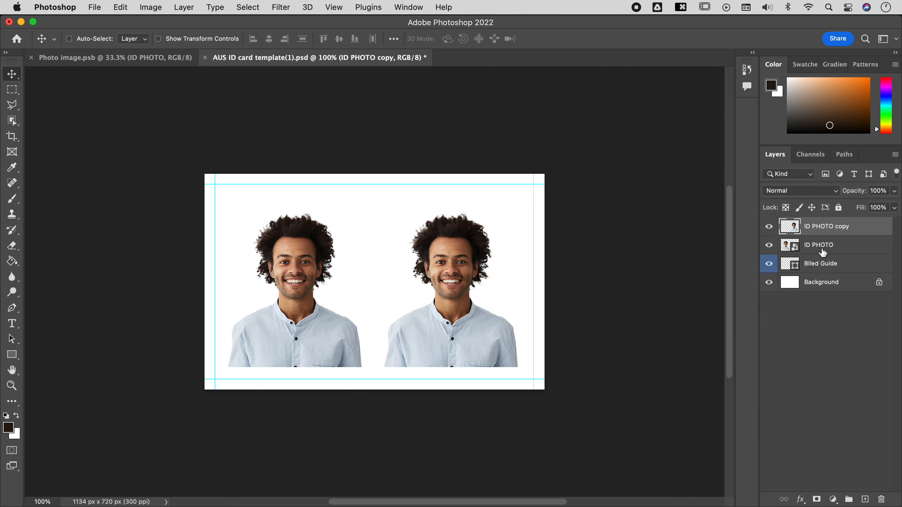
Shrink the ID PHOTO and ID PHOTO copy layers together, apply it, and enlarge both again to slightly above their earlier size.
shift+click(806, 245)
key(super+t)
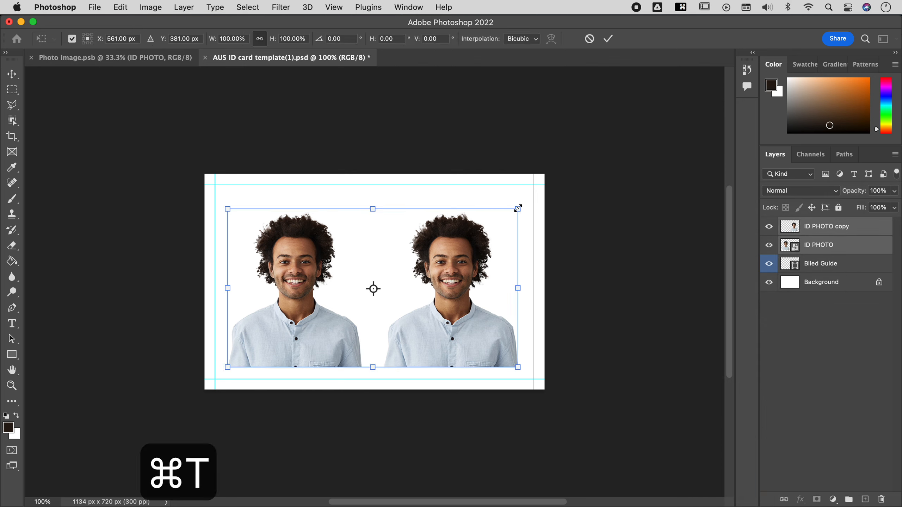
mouse_move(520, 206)
mouse_down()
mouse_move(346, 315)
mouse_move(232, 361)
mouse_move(519, 220)
mouse_move(531, 205)
mouse_up()
key(Return)
key(super+t)
key(Return)
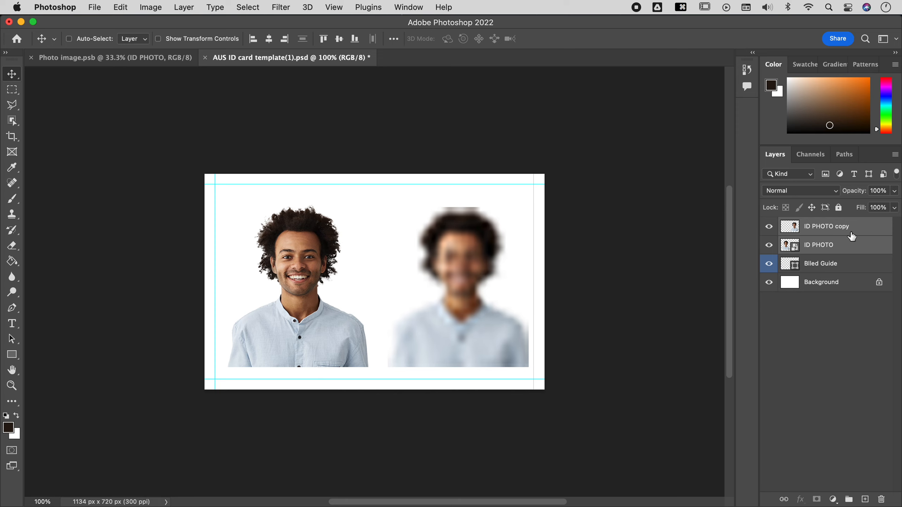
Delete the ID PHOTO copy layer and move the remaining photo slightly up and left on the card.
click(838, 230)
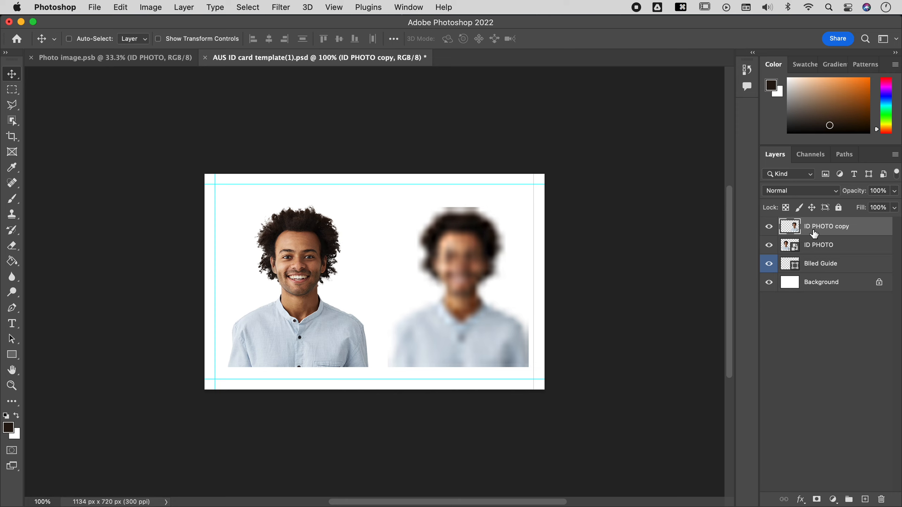
key(BackSpace)
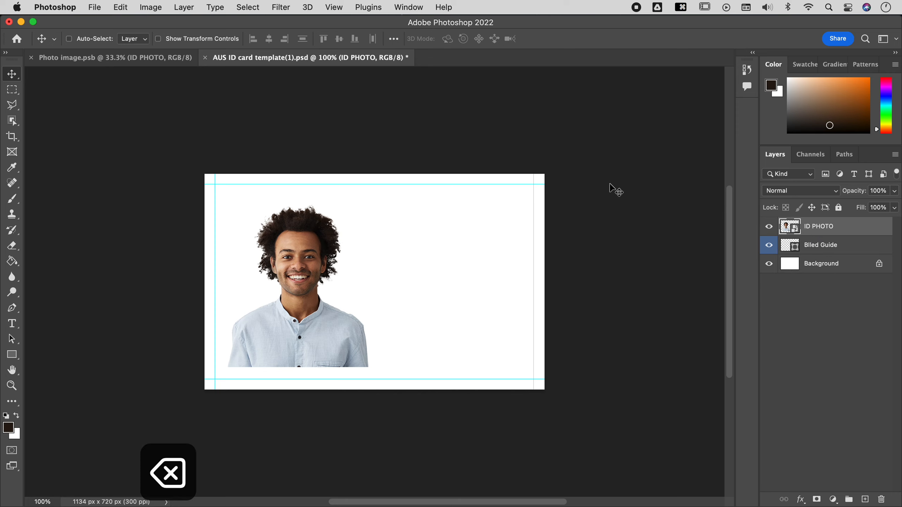
key(v)
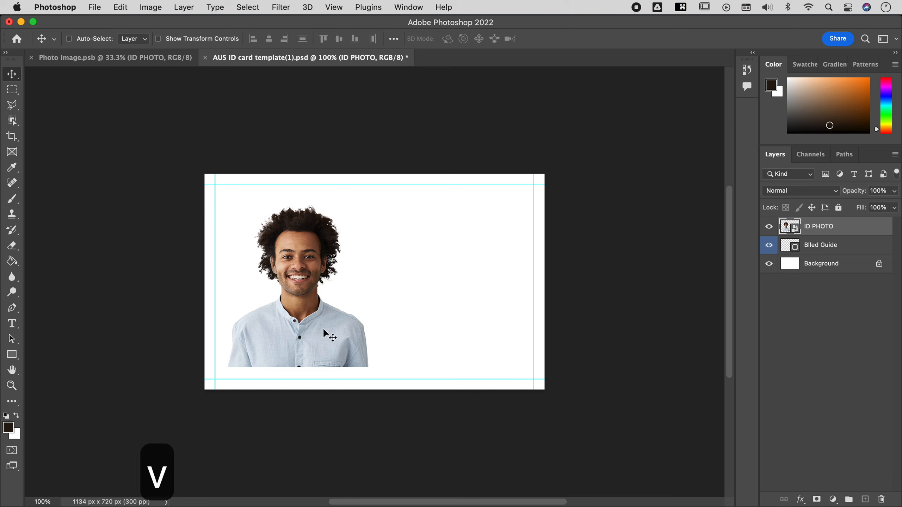
drag(322, 327, 320, 320)
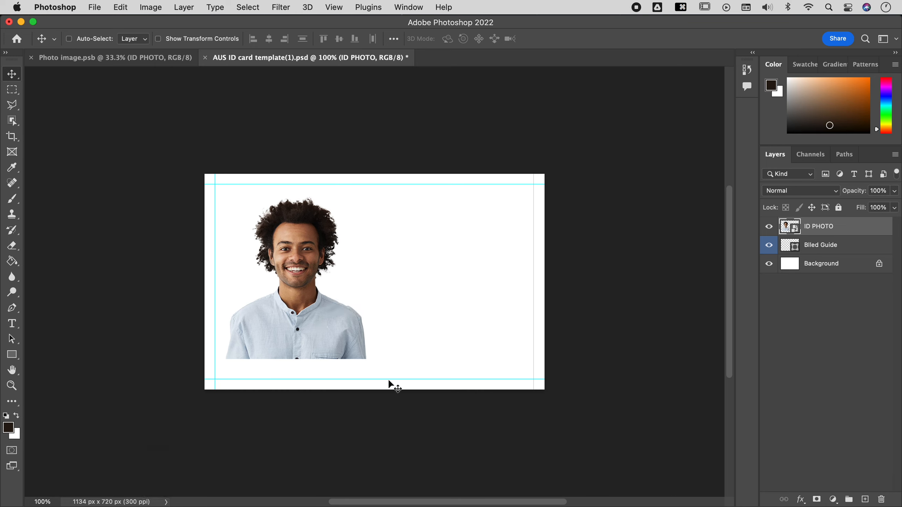
Switch the Background layer off and on again, and hide the ID PHOTO layer.
click(768, 264)
click(769, 265)
click(767, 228)
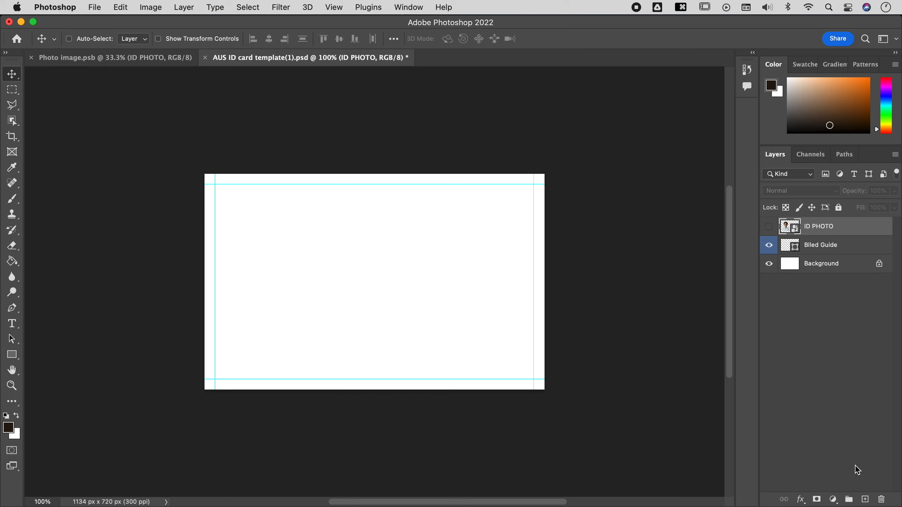
Add a text layer reading "World Domination Inc." in the upper part of the card.
key(t)
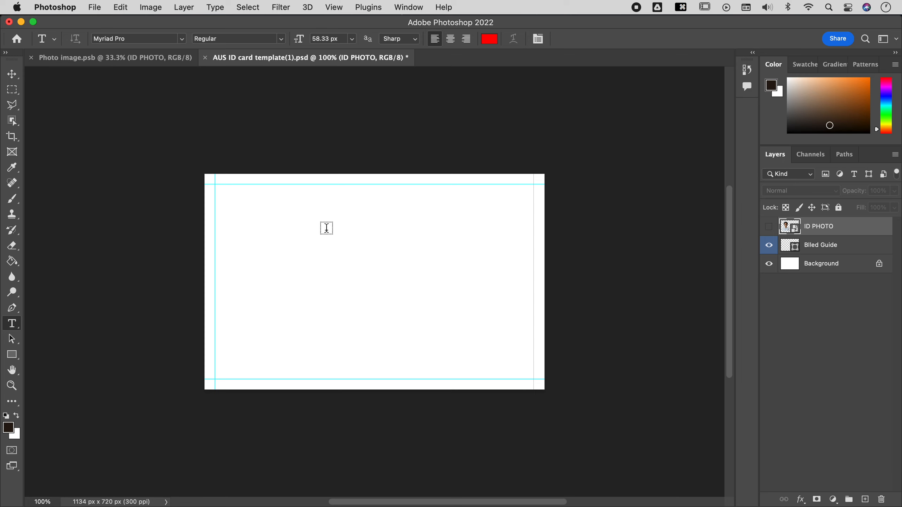
click(318, 243)
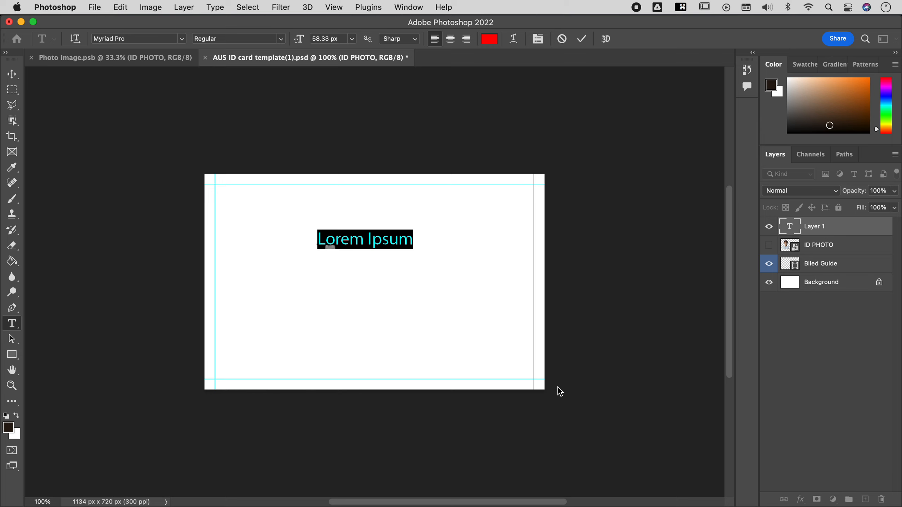
text(Wor)
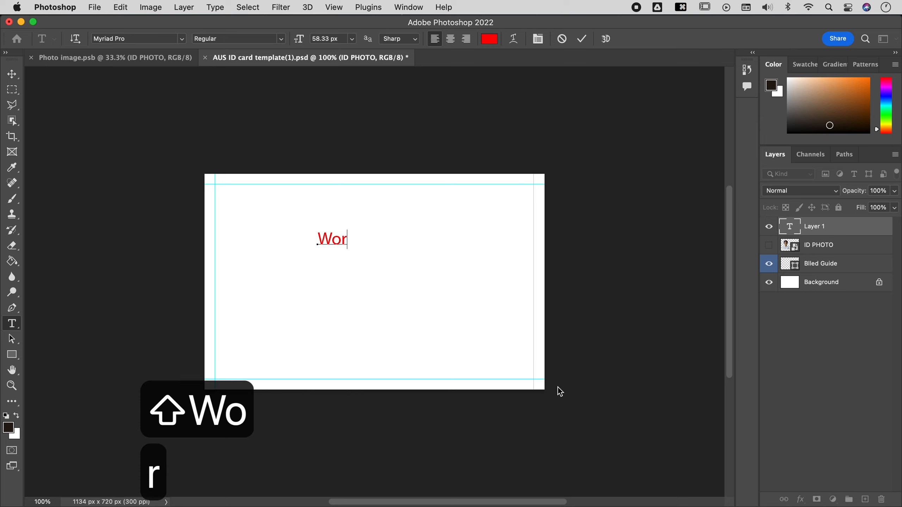
text(ld Domin)
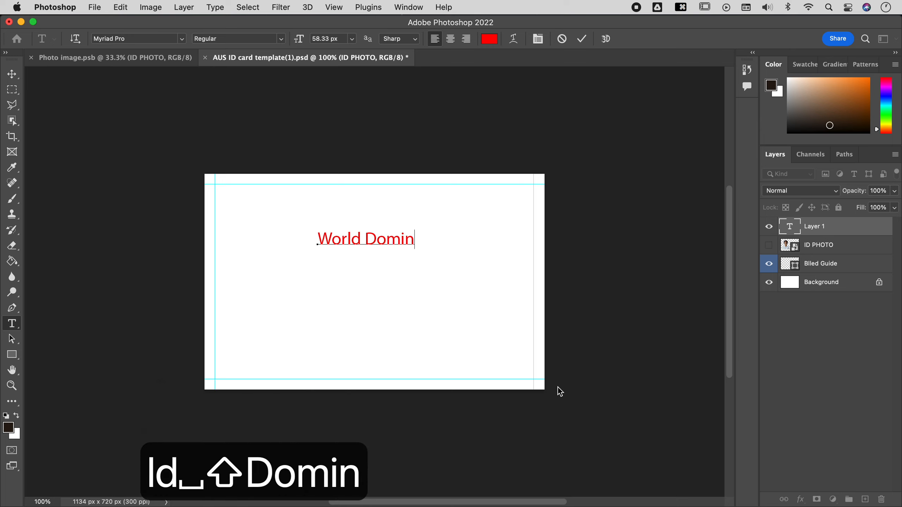
text(ation IN)
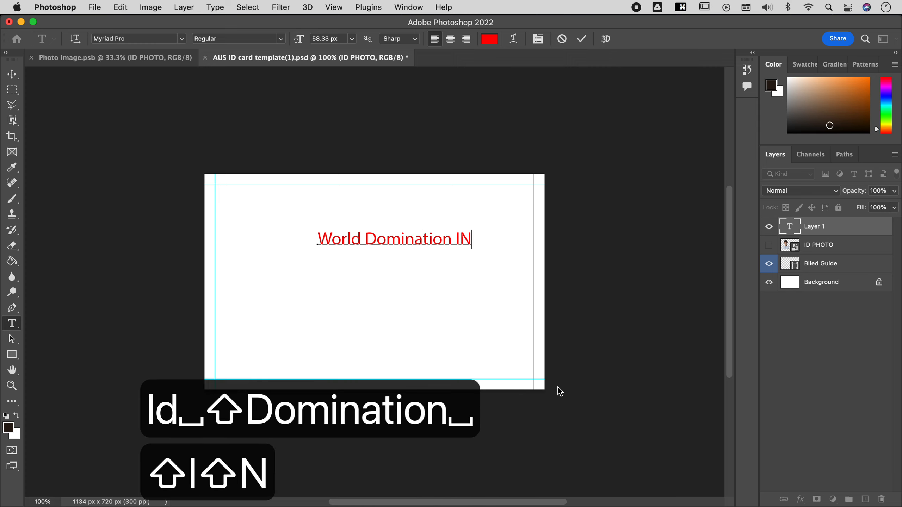
key(BackSpace)
text(nc.)
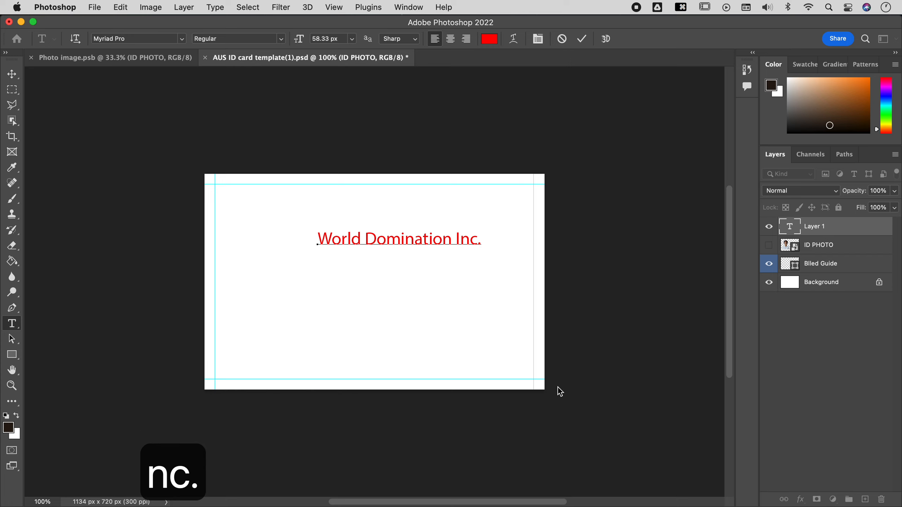
click(581, 39)
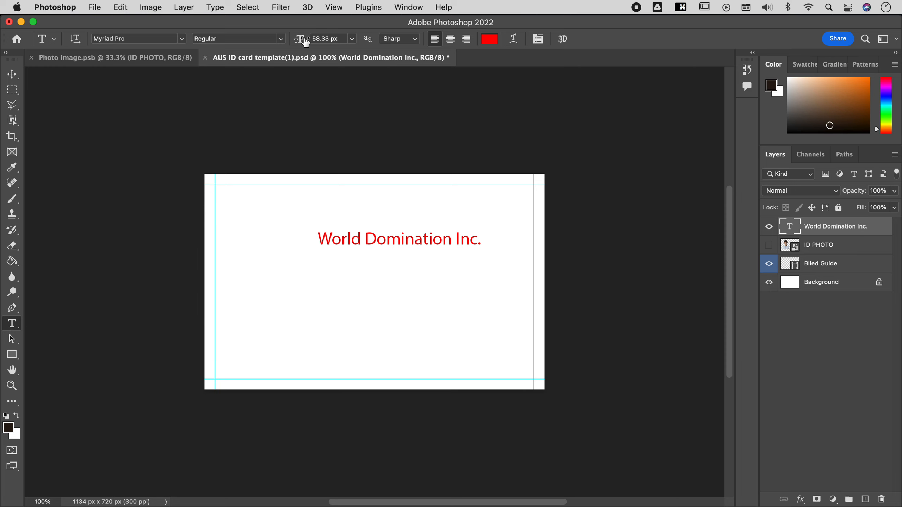
Set the company name text to the AlternateGothic2 BT font and colour it blue (#0066ff).
click(182, 38)
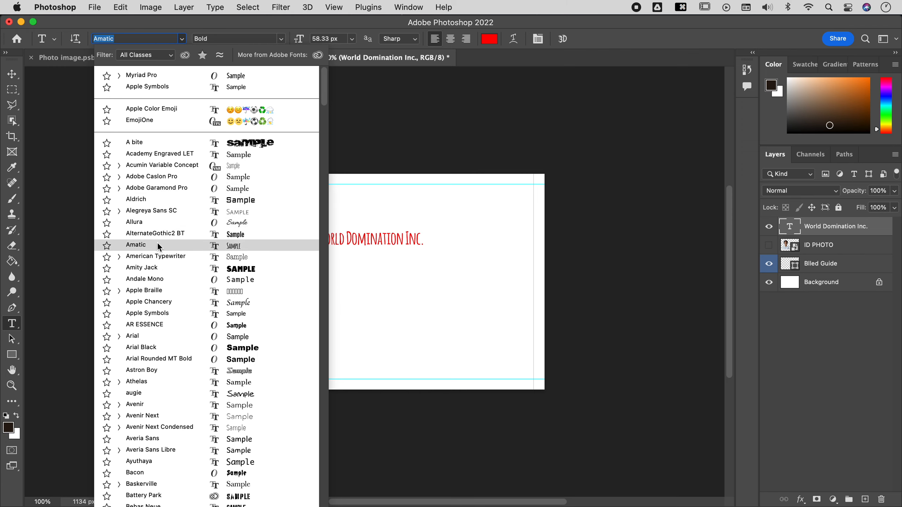
click(158, 236)
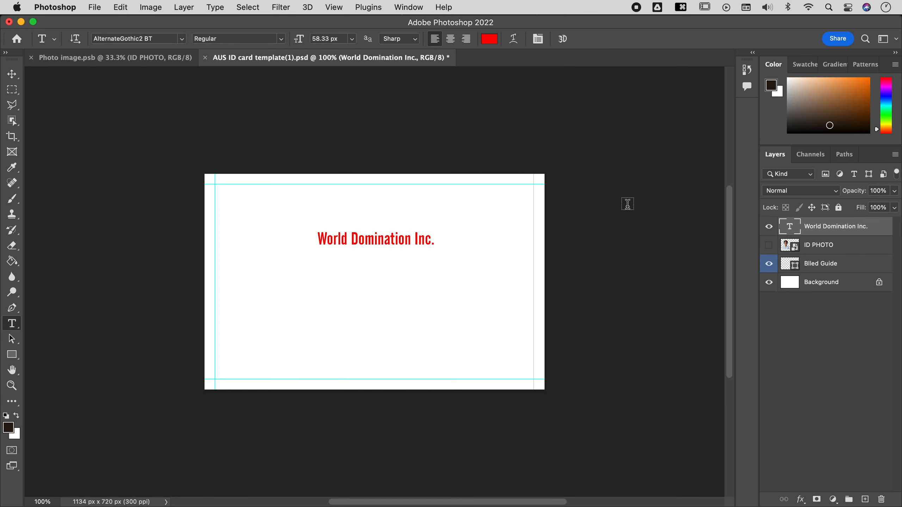
click(486, 39)
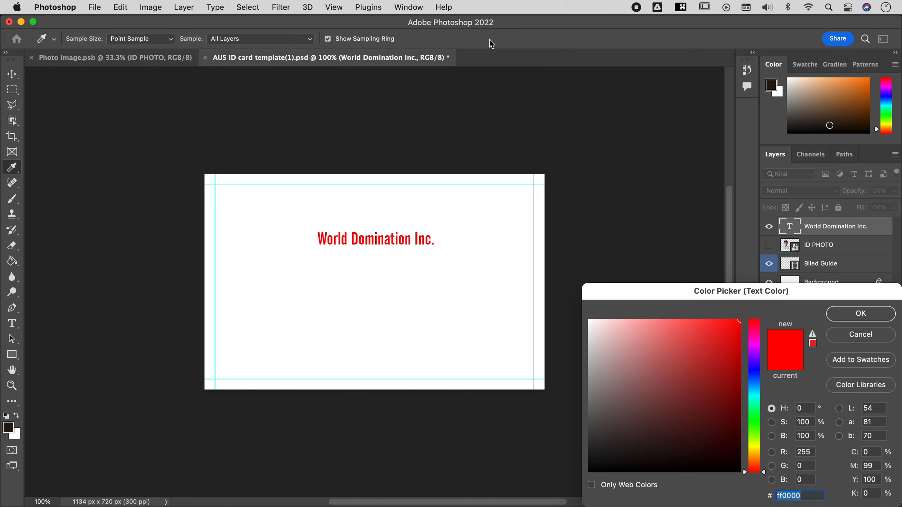
click(753, 382)
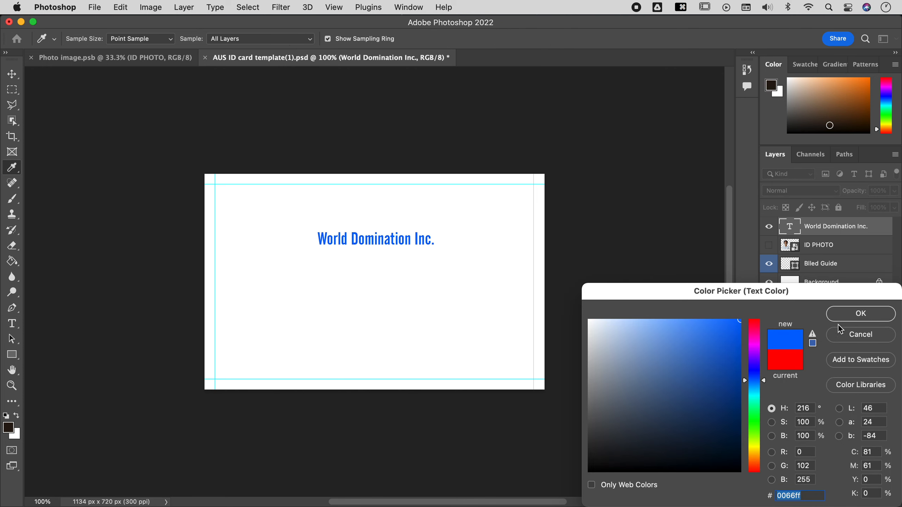
click(840, 314)
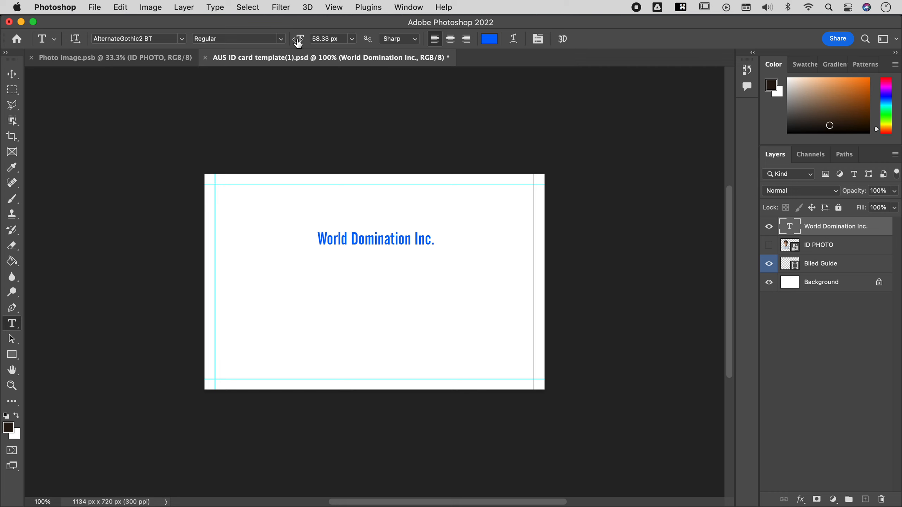
Look through the Warp Text styles for the company name and keep the style at None.
click(512, 40)
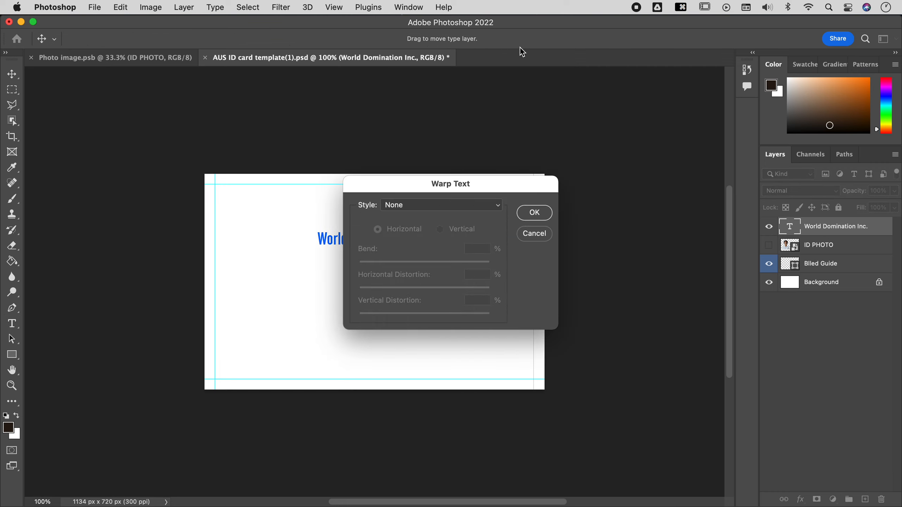
drag(486, 195, 687, 134)
click(637, 147)
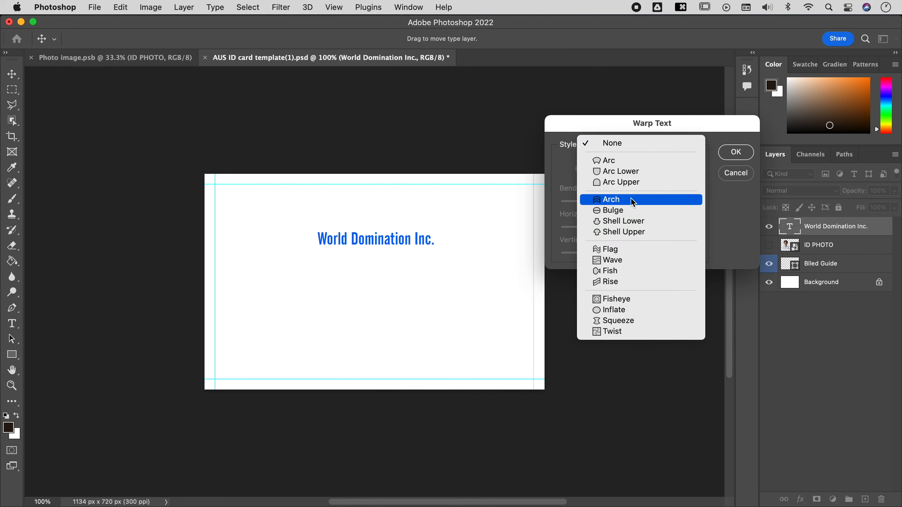
click(612, 143)
click(736, 152)
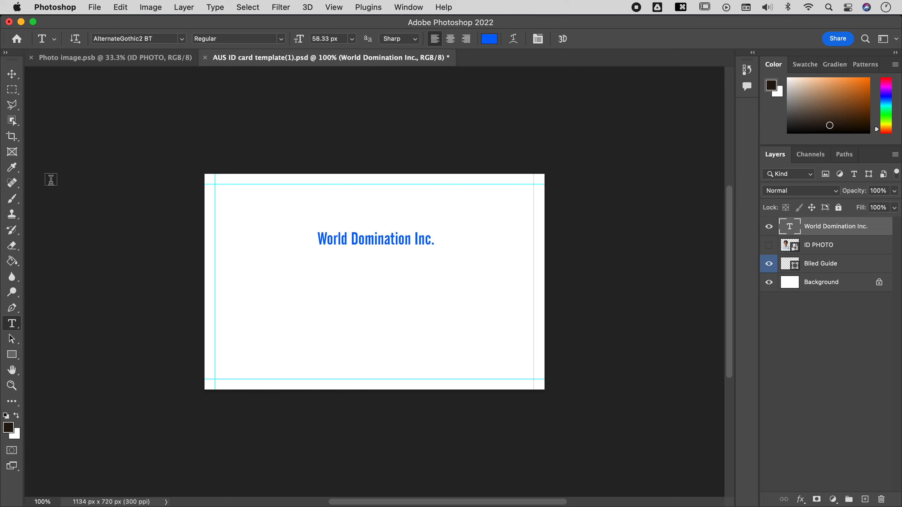
Draw a red circle without a stroke, about 224 px across, over the first part of the company name.
click(17, 360)
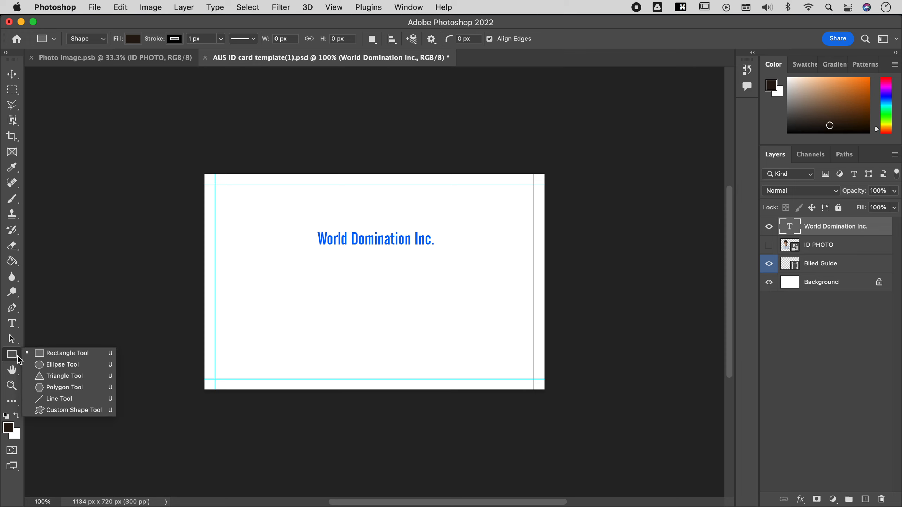
click(68, 367)
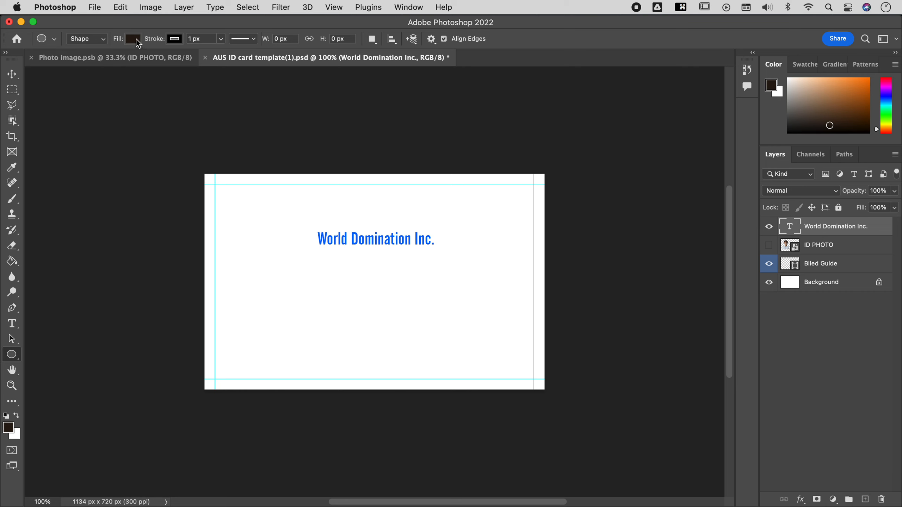
click(136, 40)
click(133, 102)
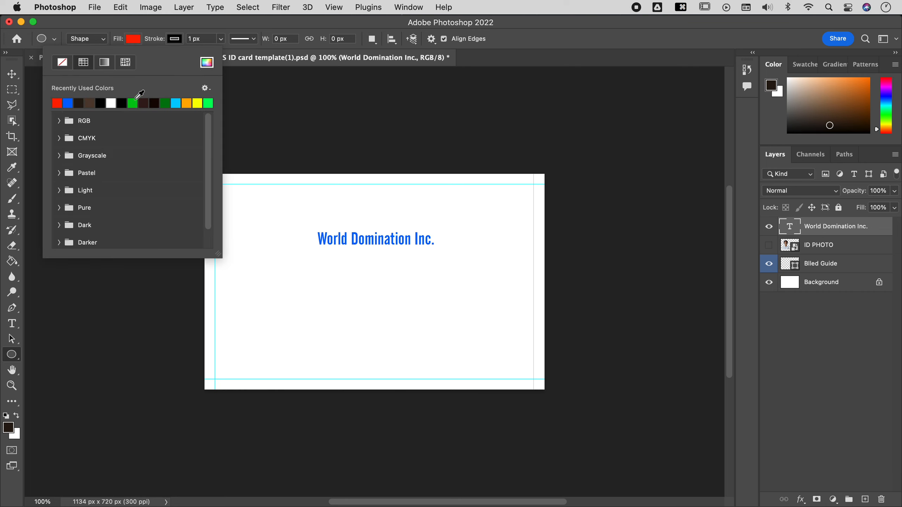
click(174, 42)
click(174, 43)
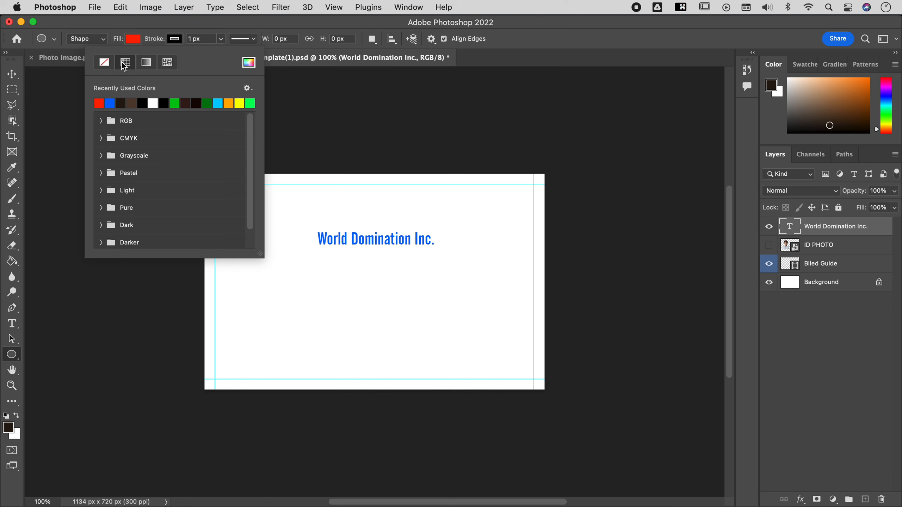
click(106, 65)
click(188, 17)
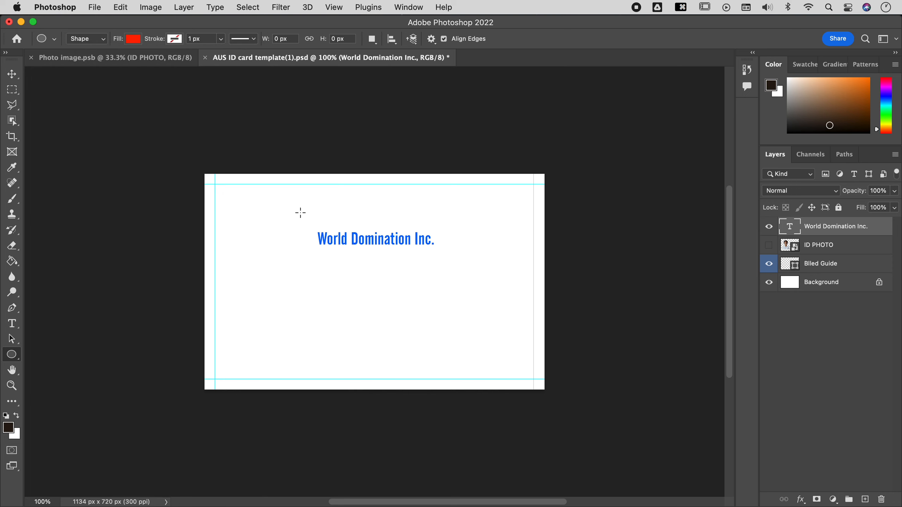
drag(298, 211, 365, 278)
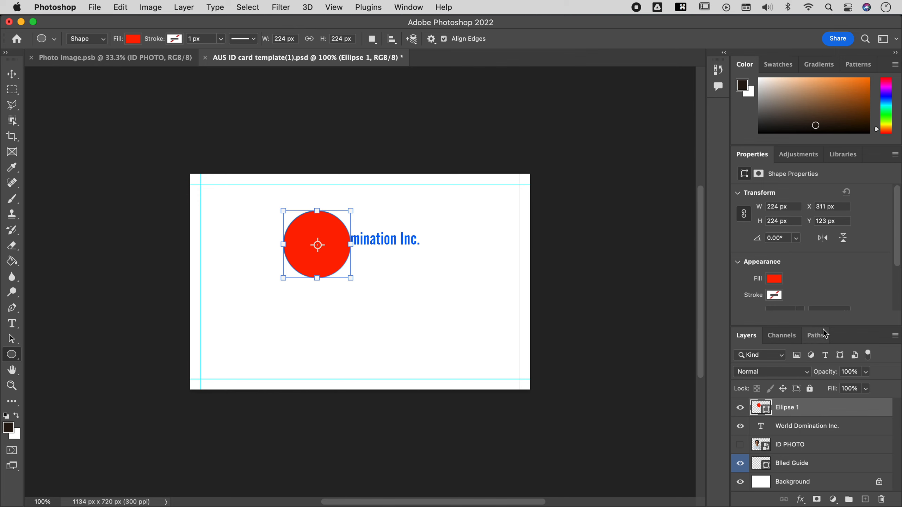
Hide the shape properties and move the Ellipse 1 layer beneath the World Domination Inc. text layer.
click(409, 7)
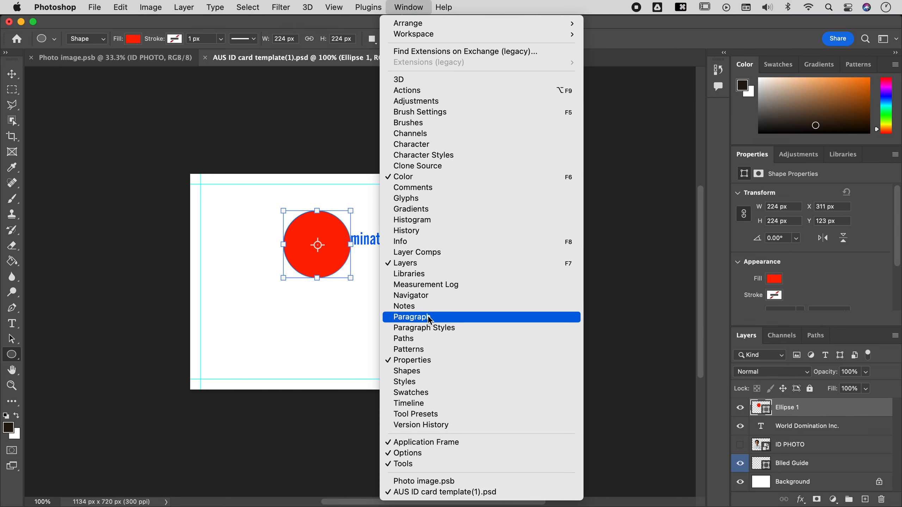
click(424, 360)
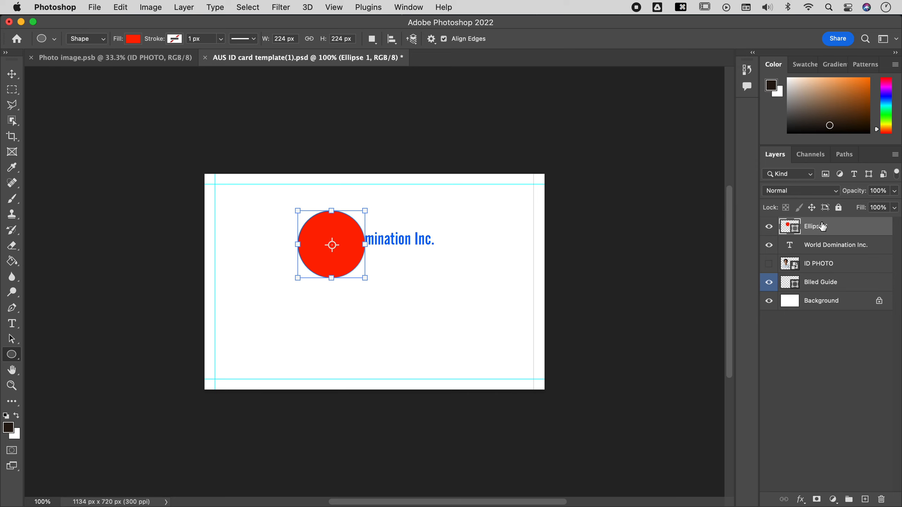
drag(863, 232, 855, 254)
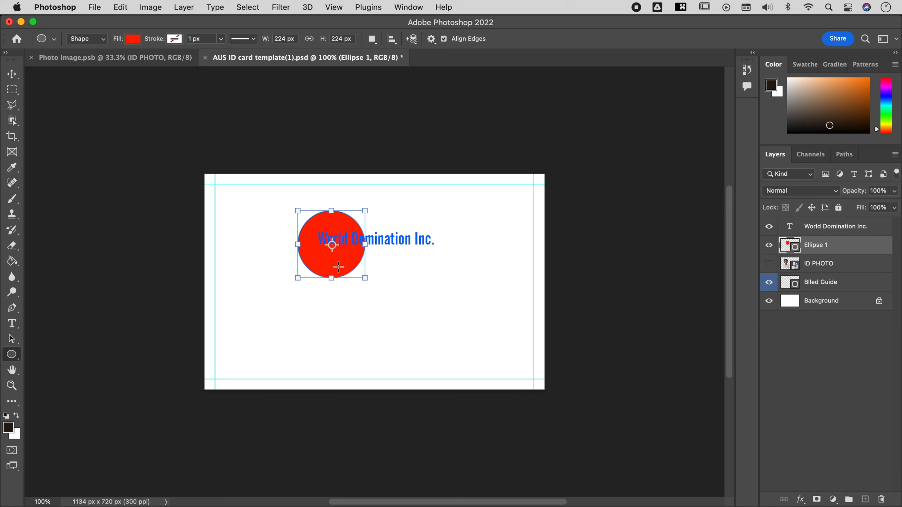
Shrink the circle to about 163 px, undo the stray second ellipse, and position the circle behind the word "World".
drag(365, 278, 343, 255)
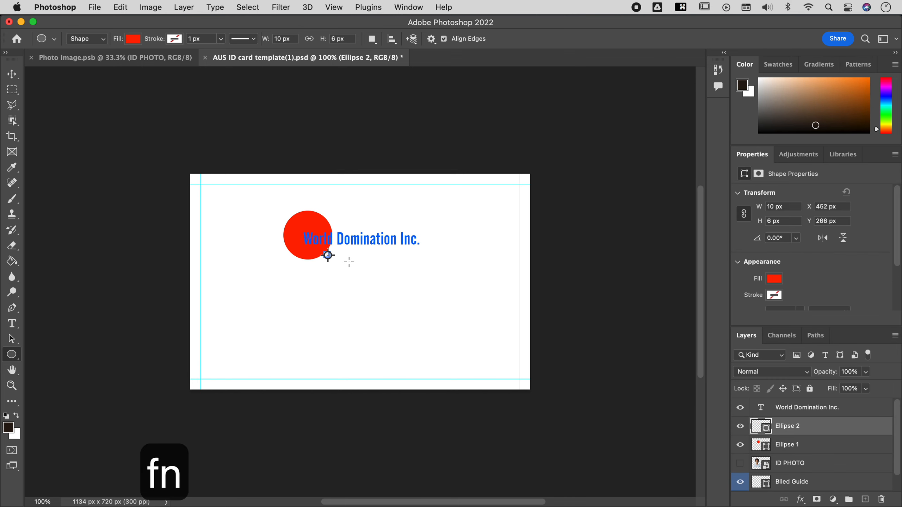
key(super+z)
key(v)
drag(309, 254, 316, 257)
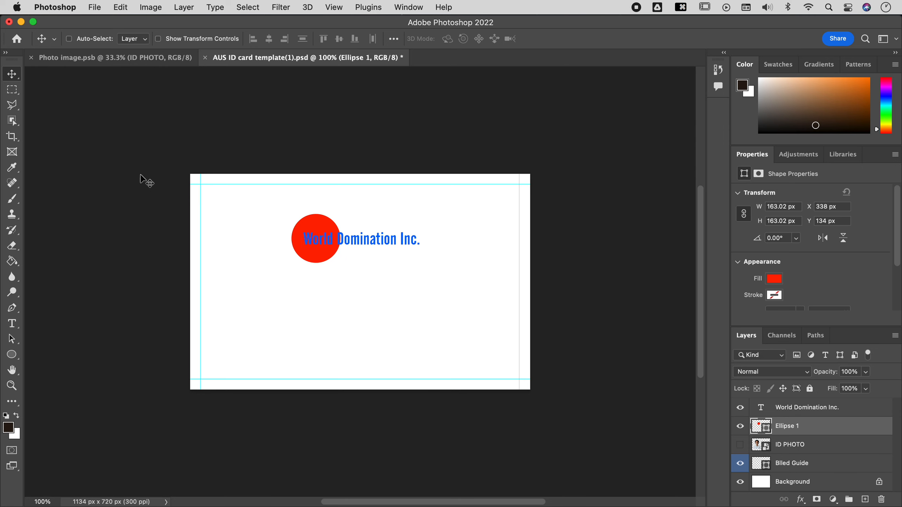
Try a dark fill on the circle and change its fill to orange.
click(775, 280)
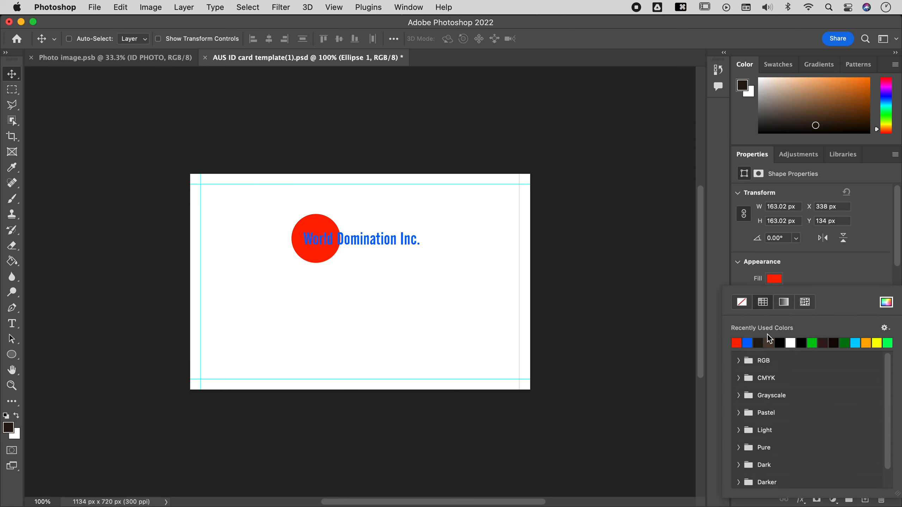
click(758, 340)
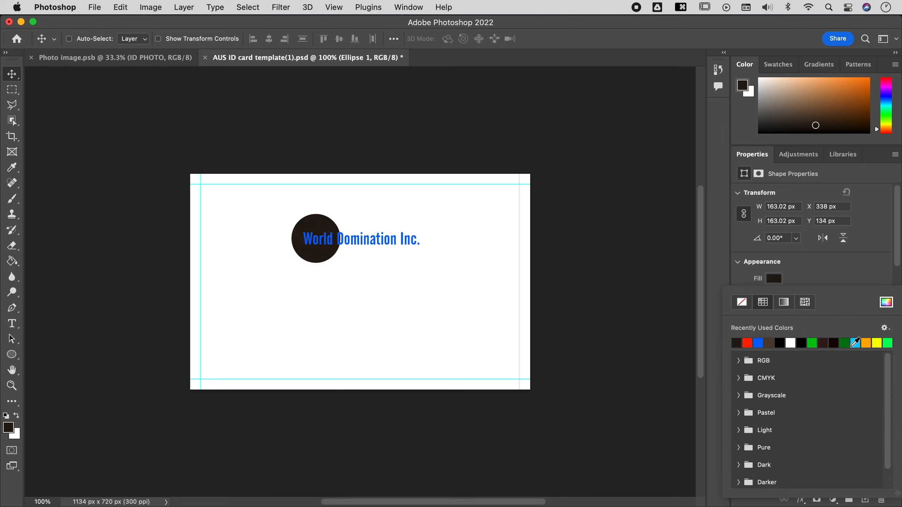
click(865, 343)
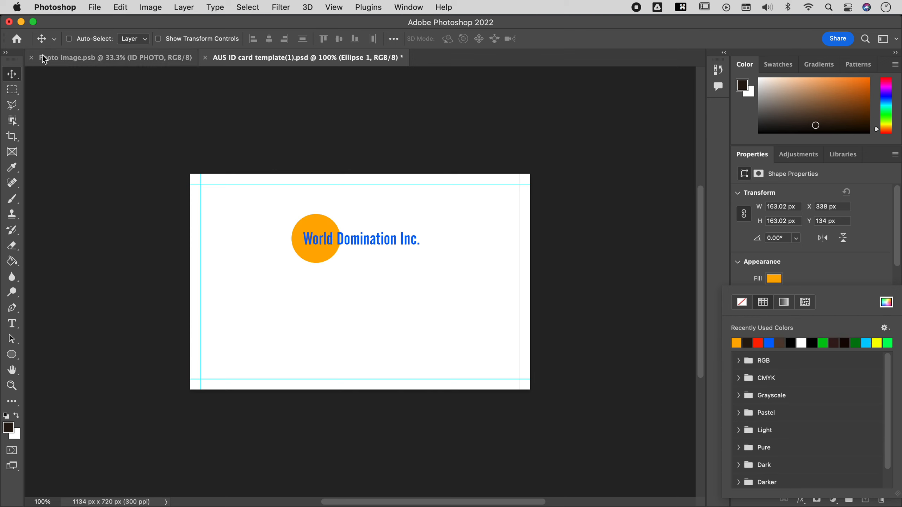
click(12, 75)
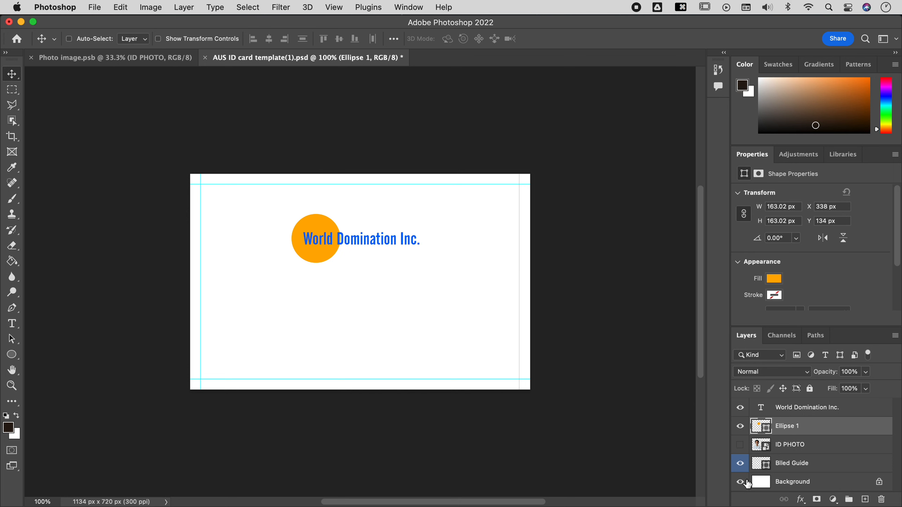
Hide the Background and bleed guide layers, and switch the text and Ellipse 1 layers off and on again.
click(740, 482)
click(739, 463)
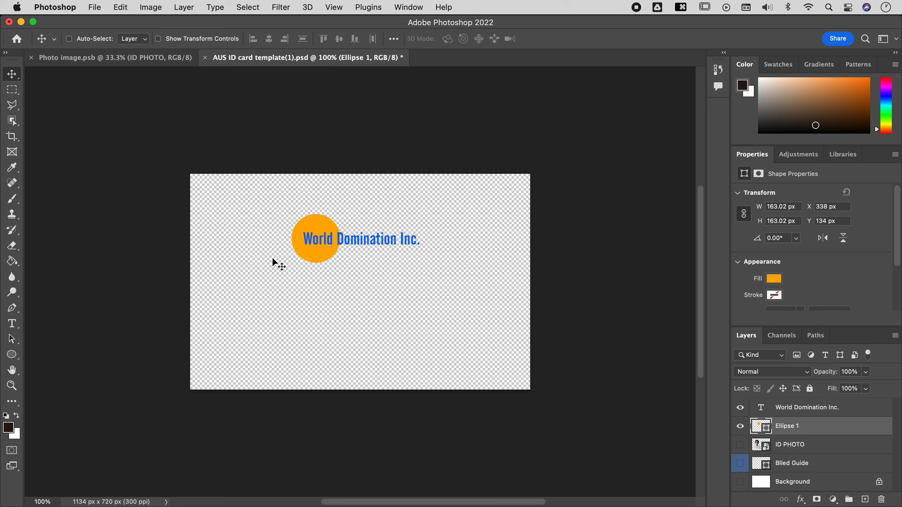
click(740, 408)
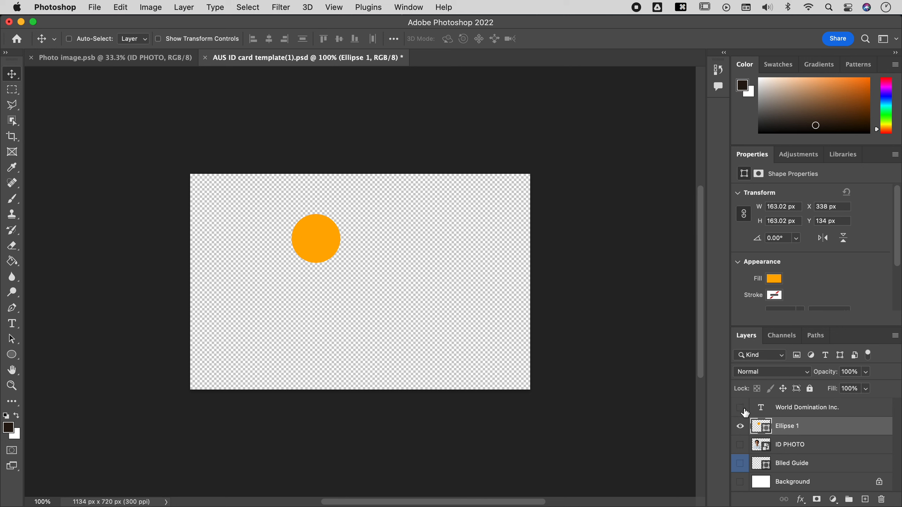
click(740, 408)
click(740, 426)
click(741, 426)
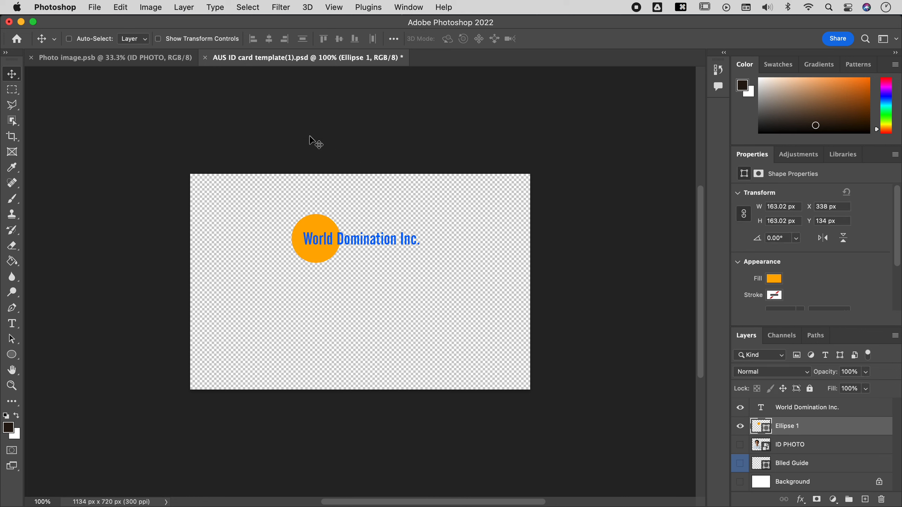
Make a rectangular marquee selection closely around the orange circle and company name, with the text layer active.
click(840, 408)
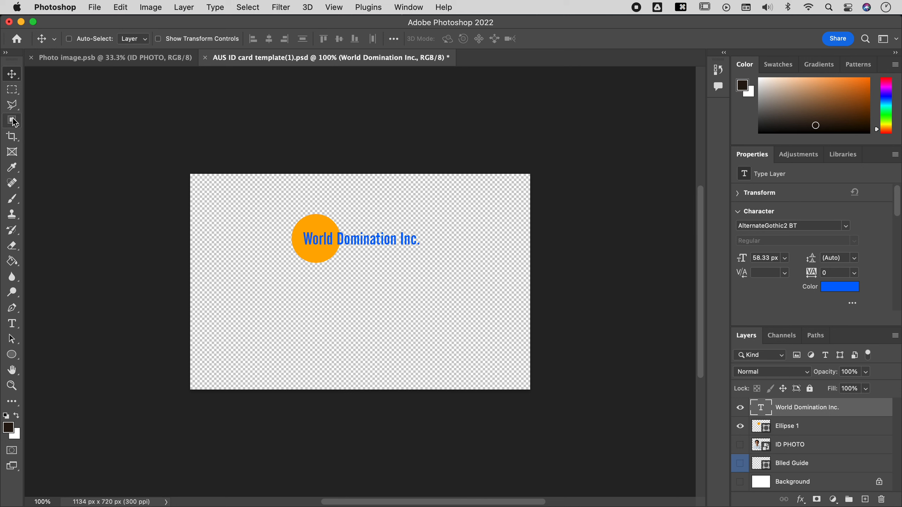
click(12, 90)
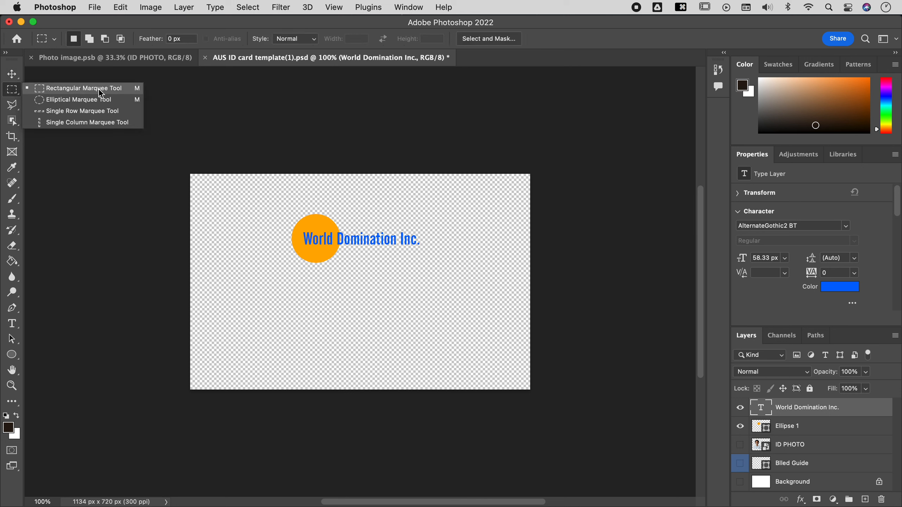
click(101, 93)
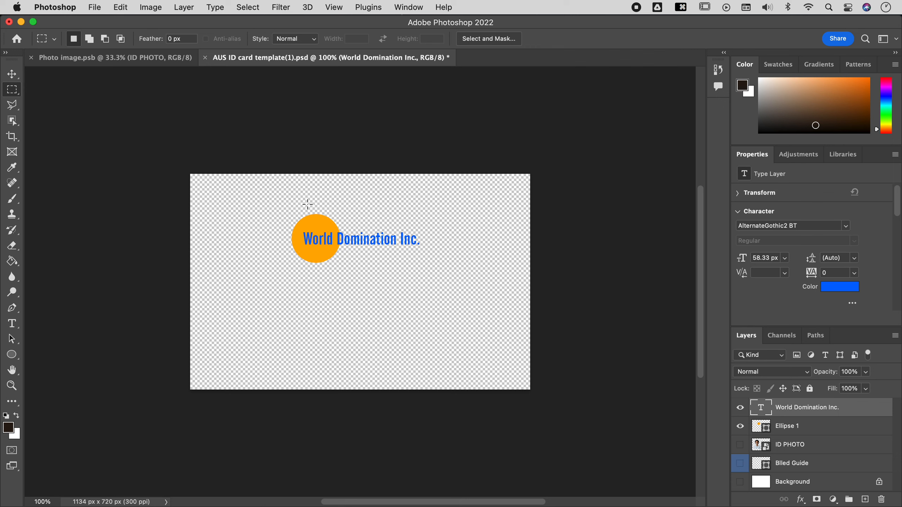
drag(285, 200, 430, 271)
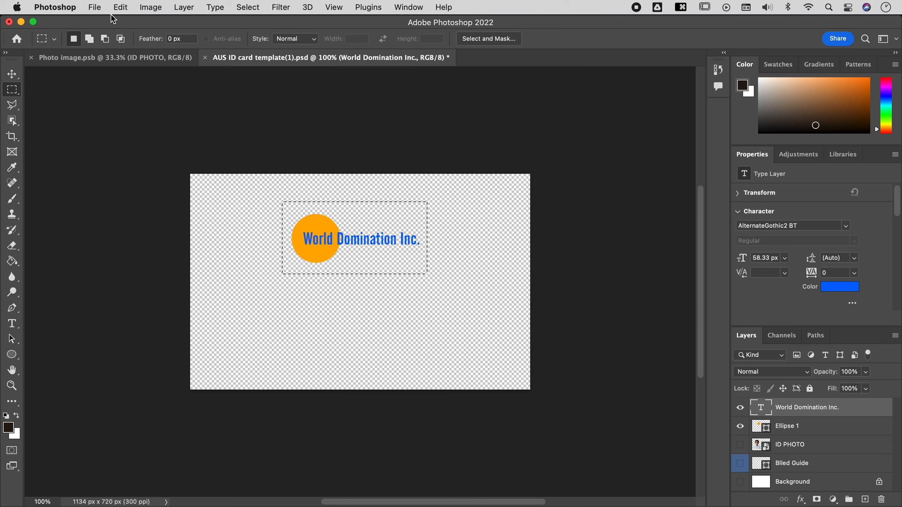
Define the selected logo area as a pattern named "world dom inc" and clear the selection.
click(121, 8)
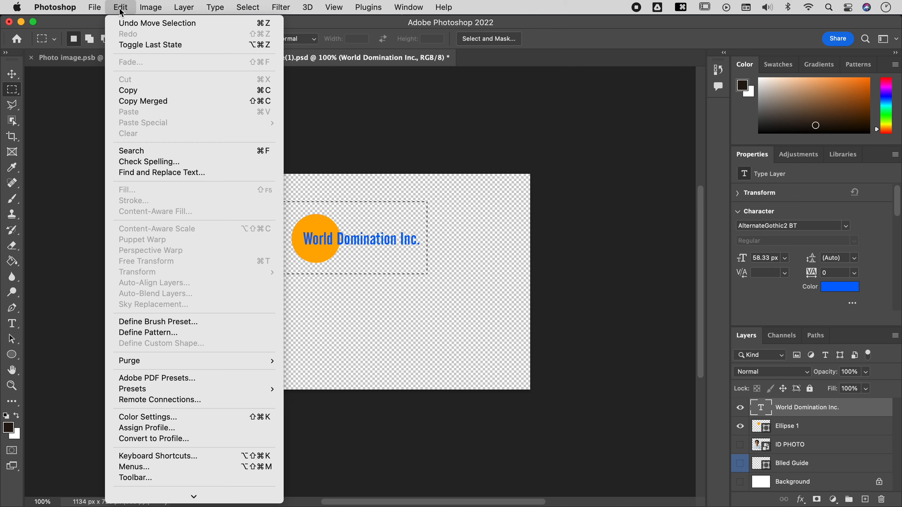
click(198, 335)
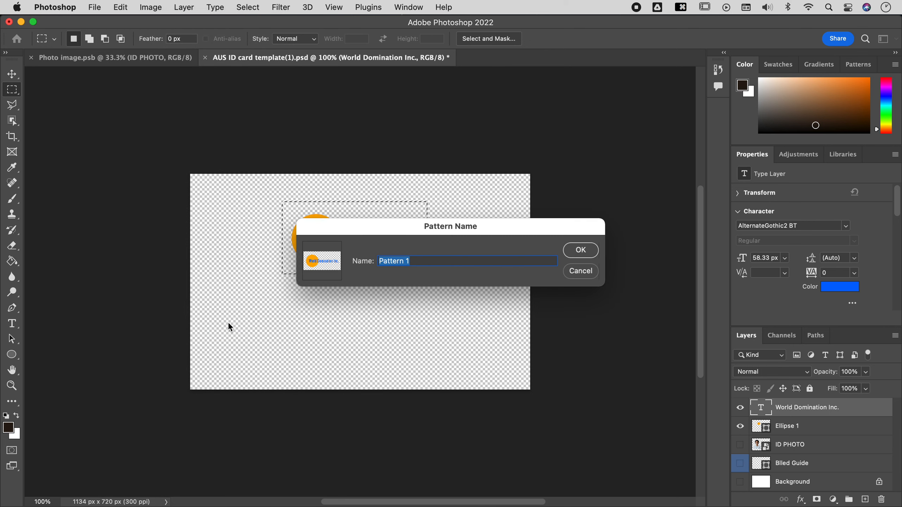
drag(423, 214, 474, 93)
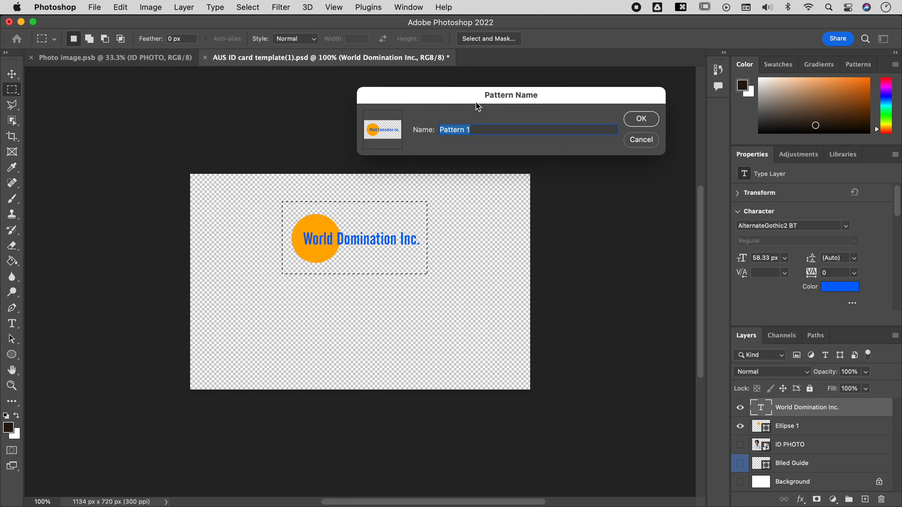
text(world d)
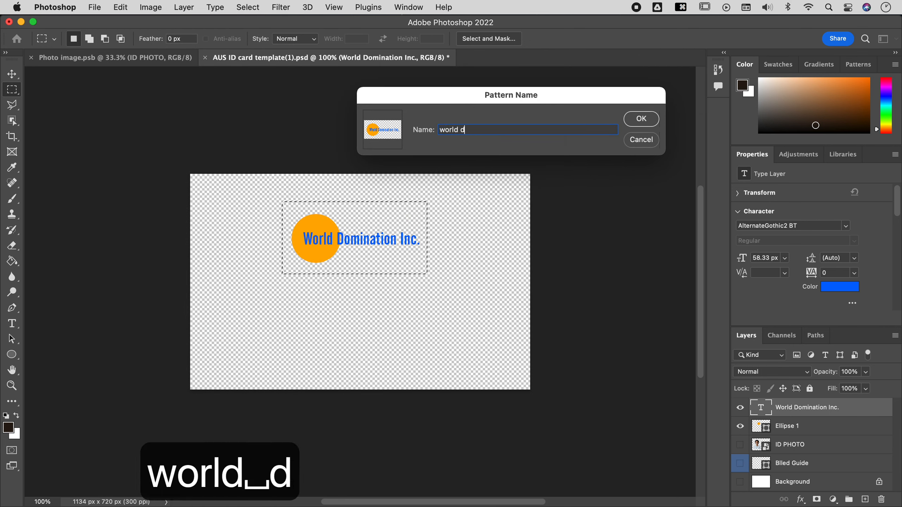
text(om inc)
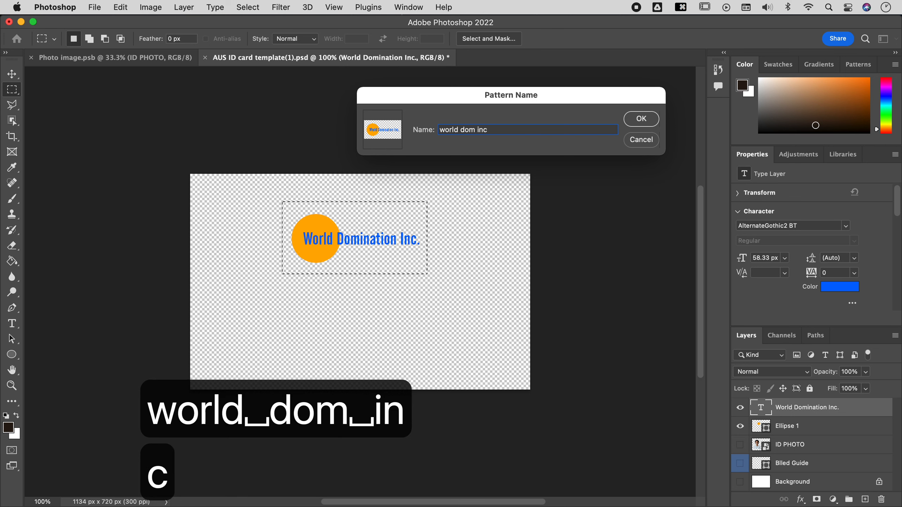
click(638, 118)
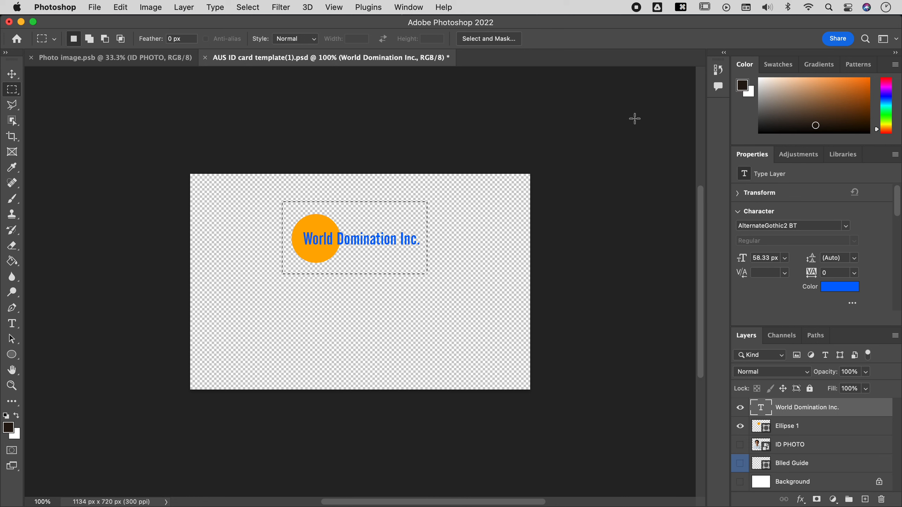
key(super+d)
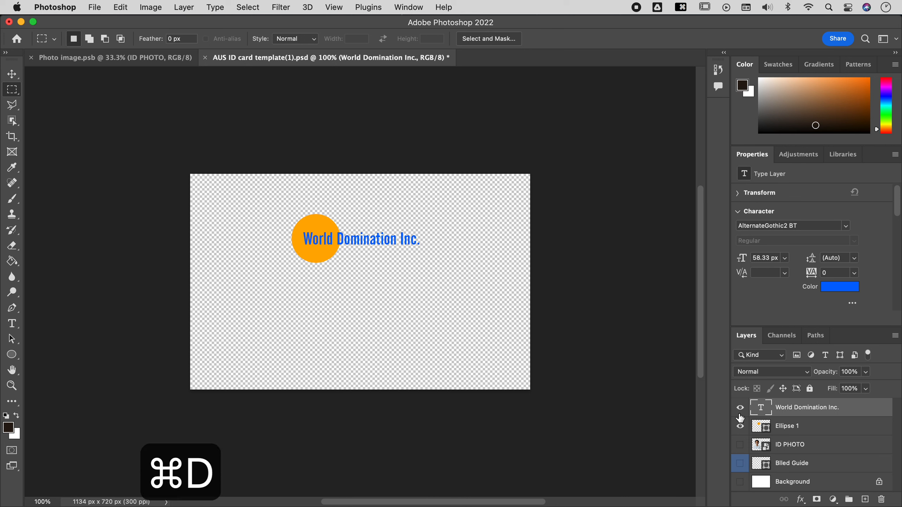
Hide the World Domination Inc. text layer and the Ellipse 1 layer.
click(740, 408)
click(740, 408)
click(801, 427)
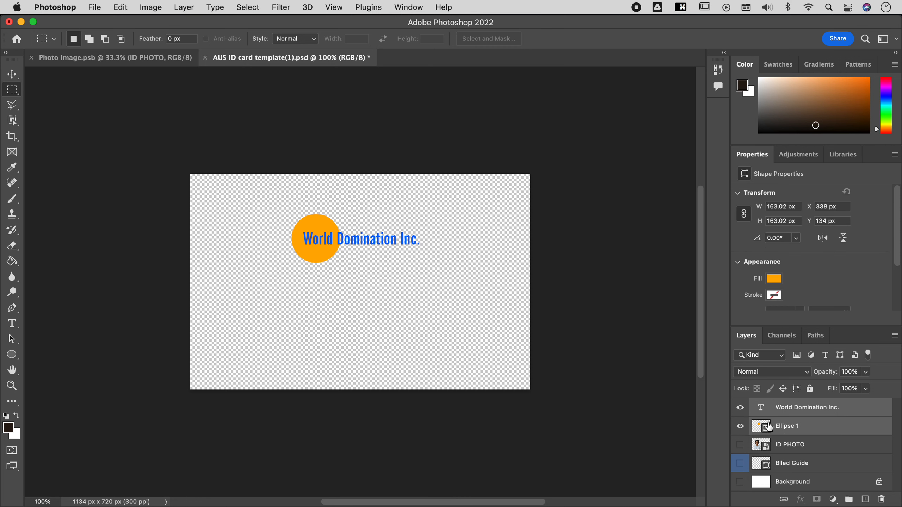
drag(743, 417, 742, 425)
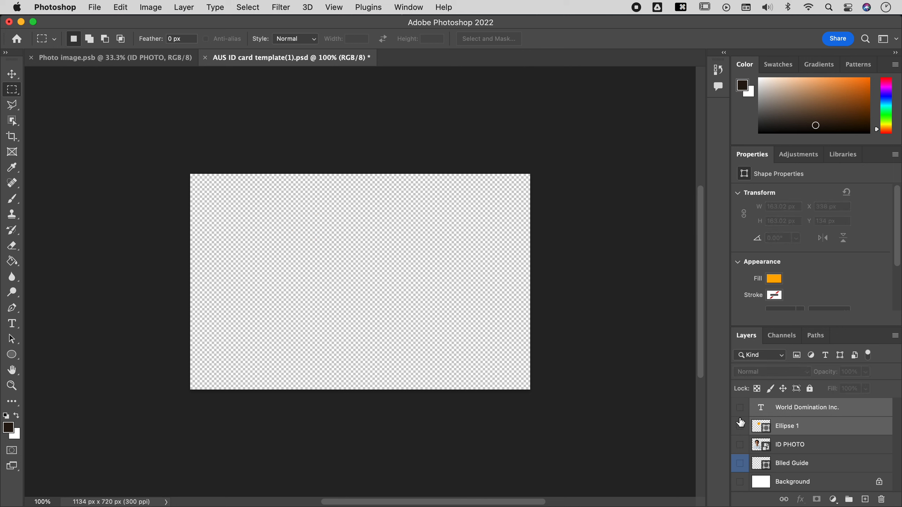
click(740, 425)
click(740, 425)
Enlarge the layer list area and add a new empty layer above the World Domination Inc. text layer.
click(830, 451)
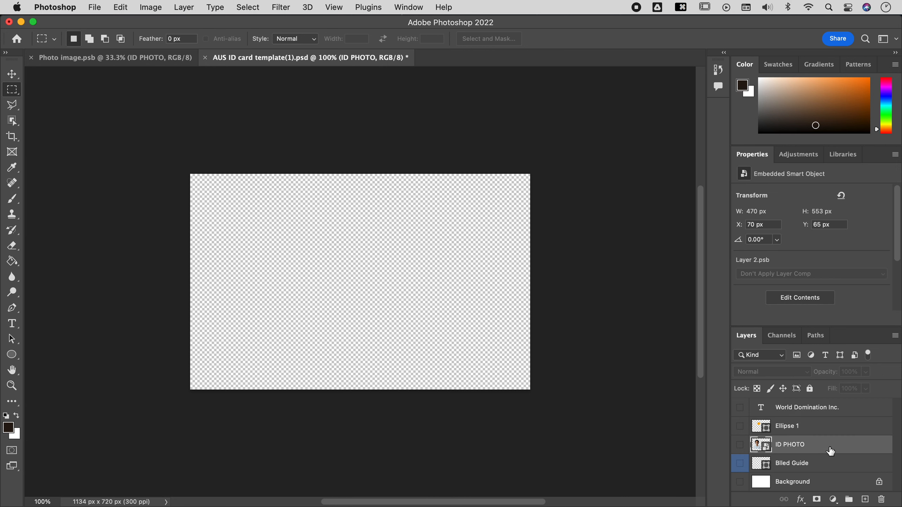
click(824, 421)
click(823, 410)
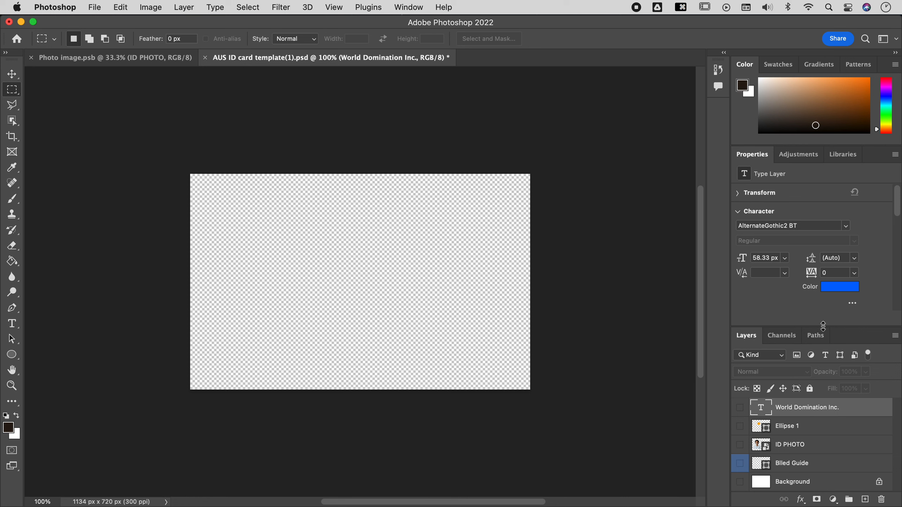
drag(823, 326, 816, 282)
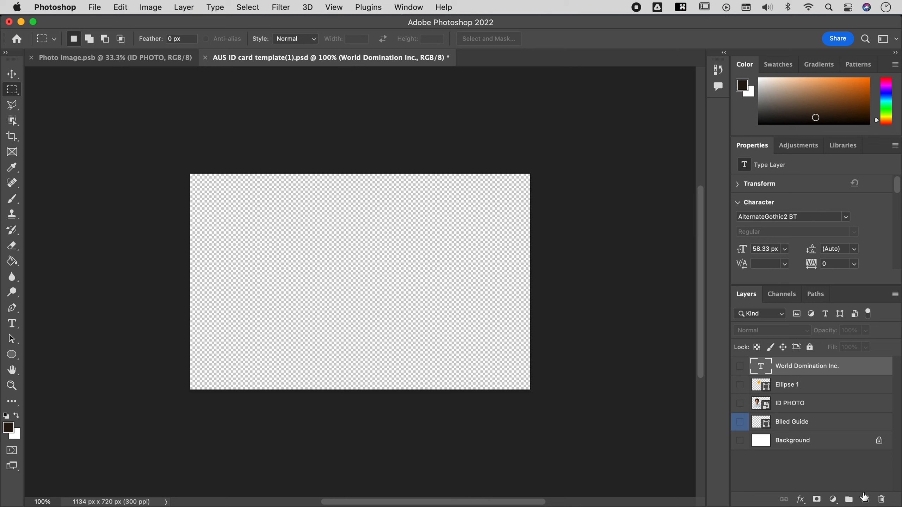
click(864, 497)
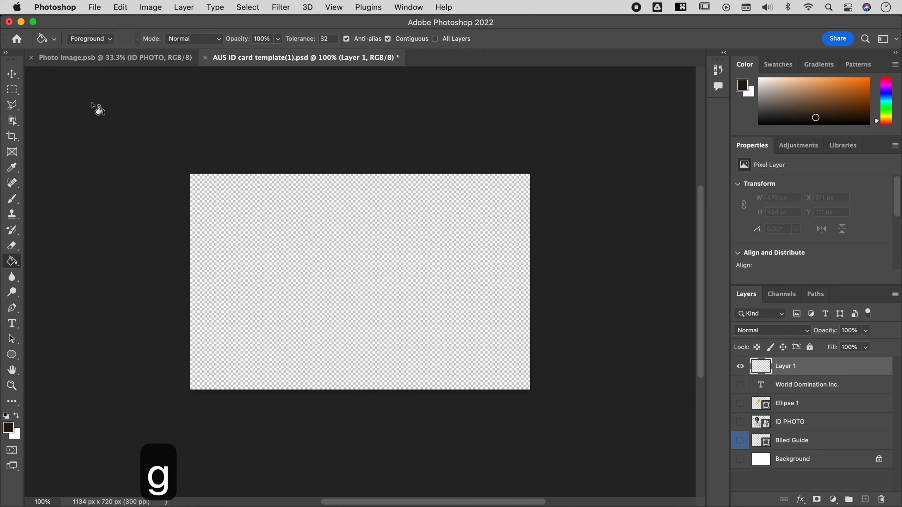
Try filling the new layer with the logo pattern using the Paint Bucket tool, and undo the fill.
key(g)
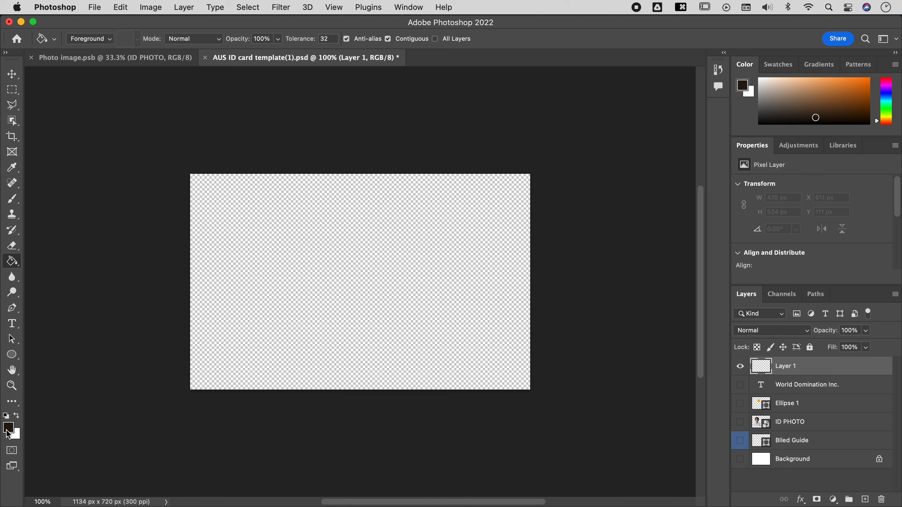
click(85, 39)
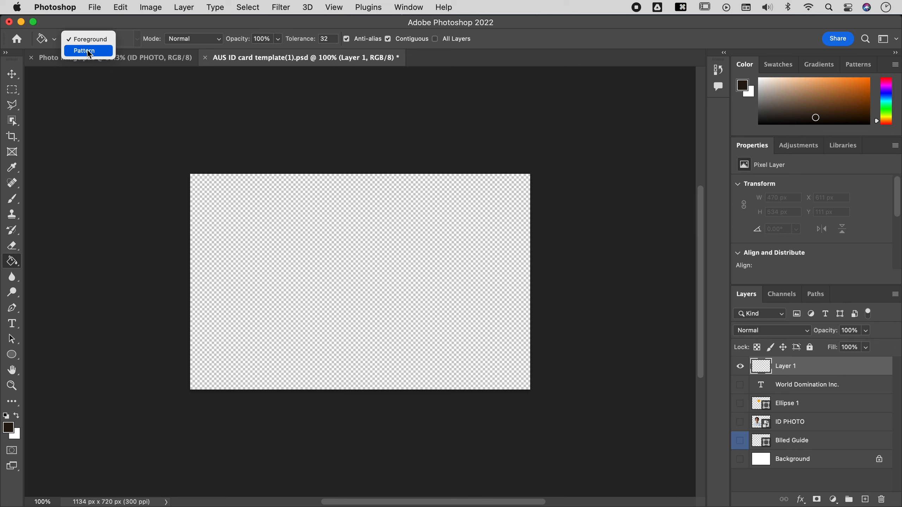
click(89, 50)
click(137, 39)
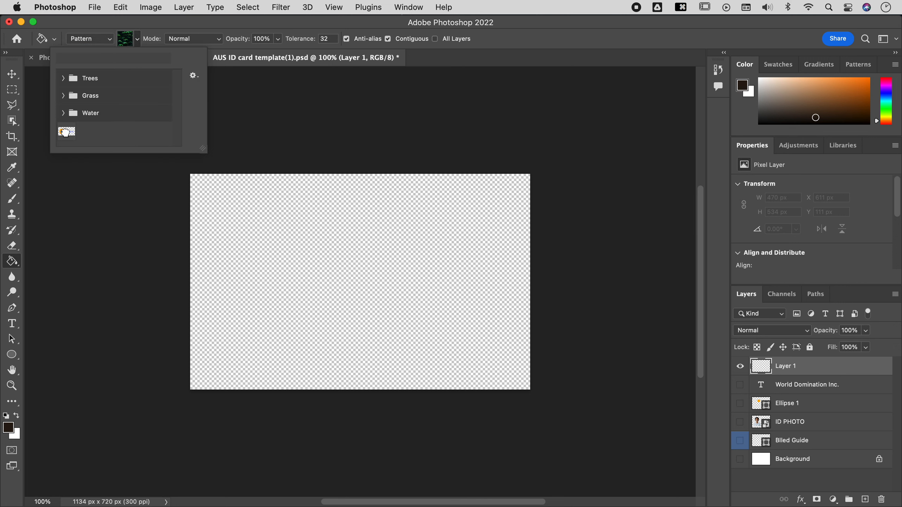
click(65, 132)
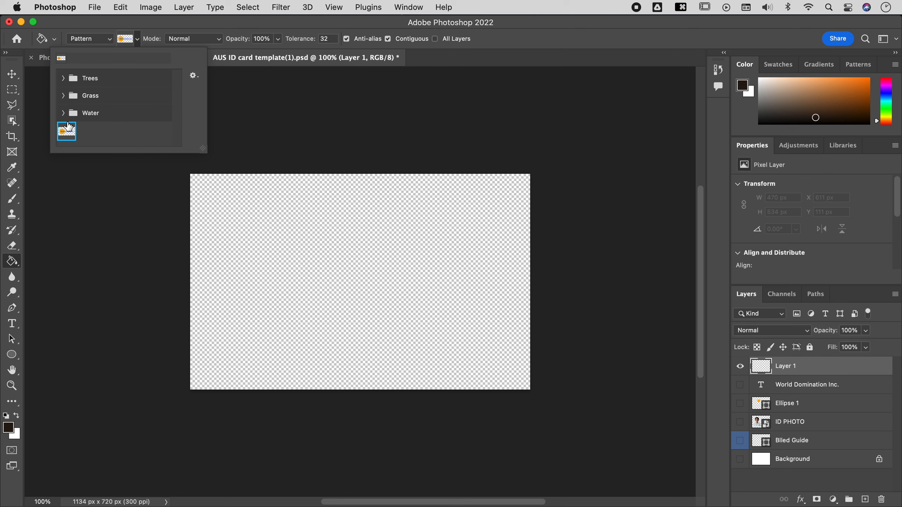
click(297, 259)
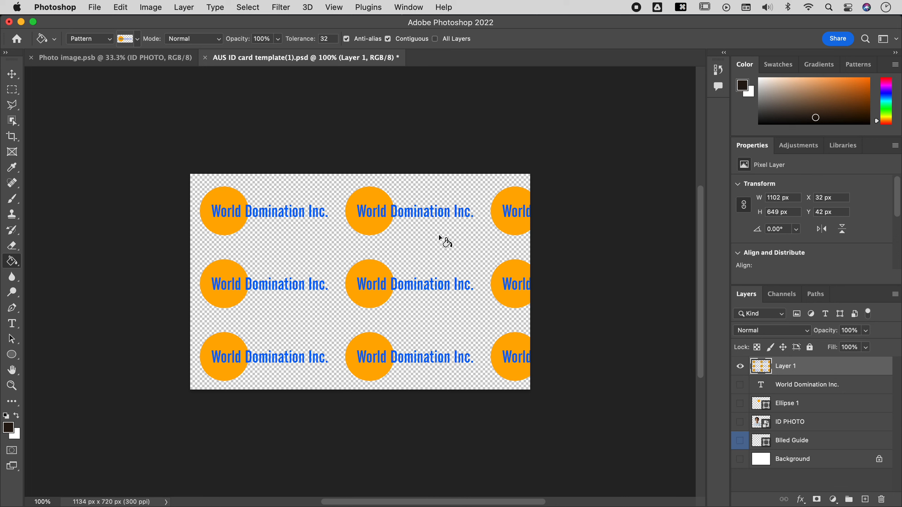
key(super+z)
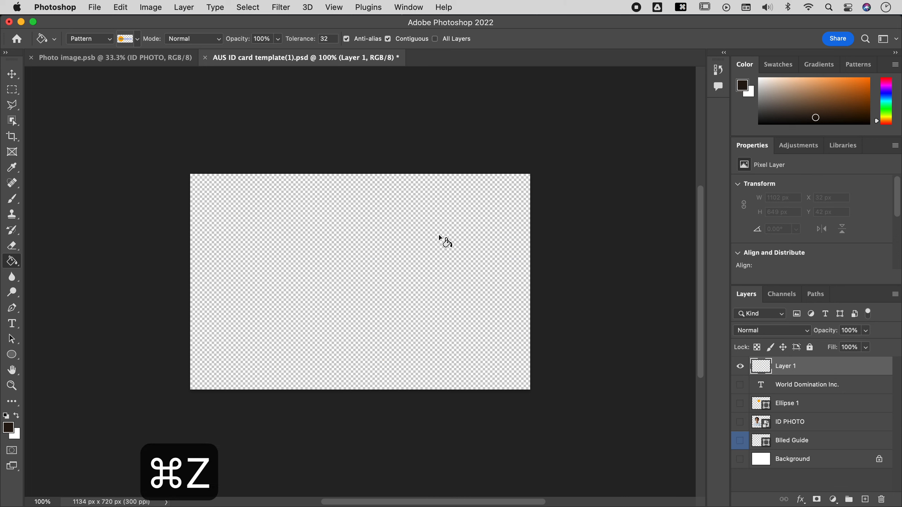
Set the Paint Bucket source to Foreground, choose a vivid purple, and fill the whole new layer with it.
click(101, 39)
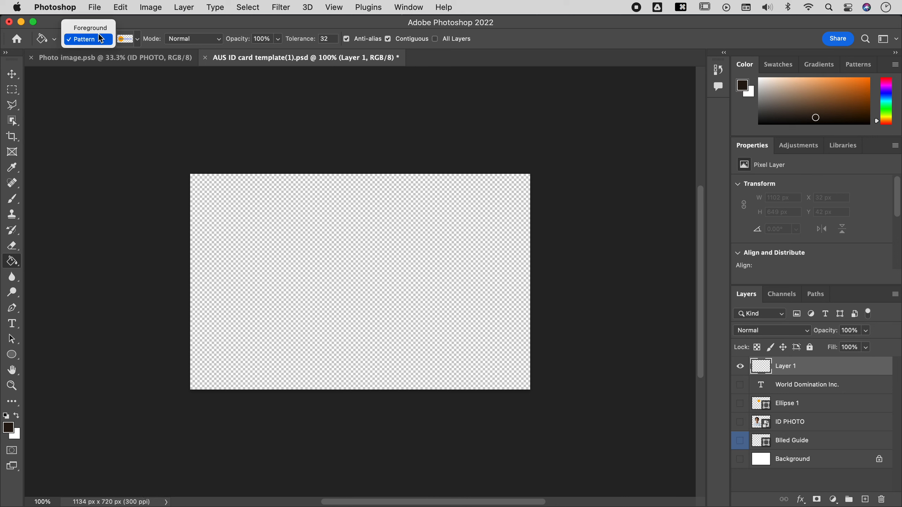
click(101, 34)
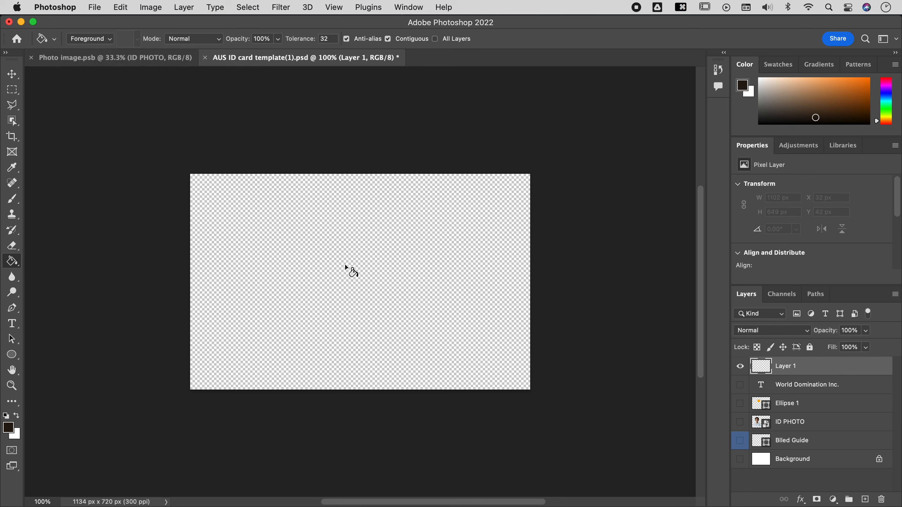
click(886, 85)
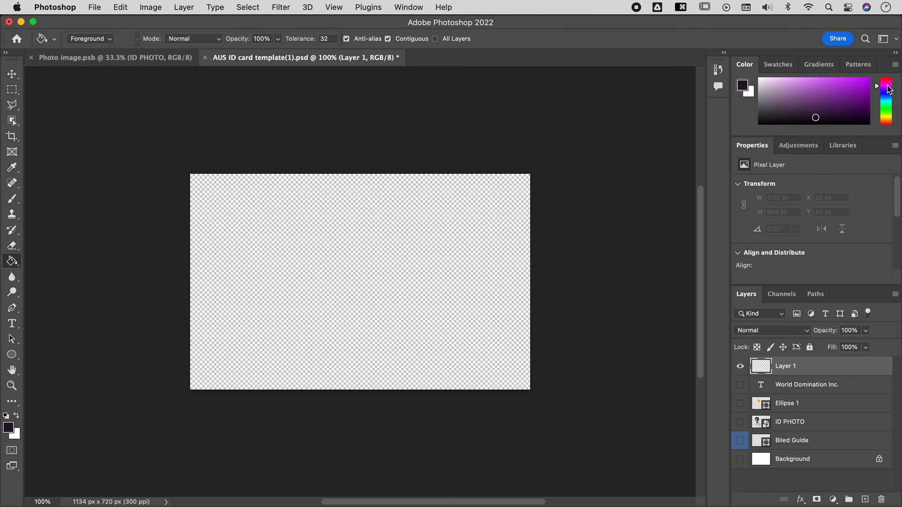
click(797, 87)
click(360, 249)
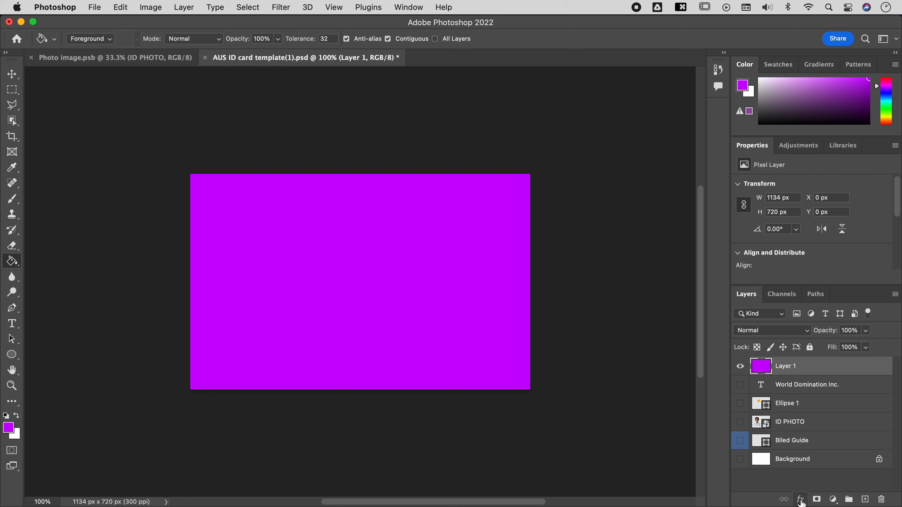
Add a Pattern Overlay effect to the purple layer using the custom World Domination Inc. logo pattern.
click(801, 500)
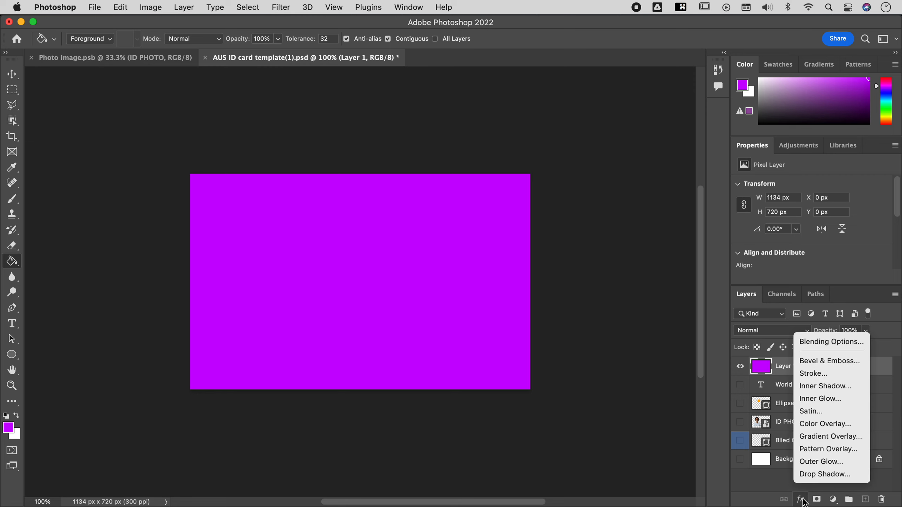
click(819, 452)
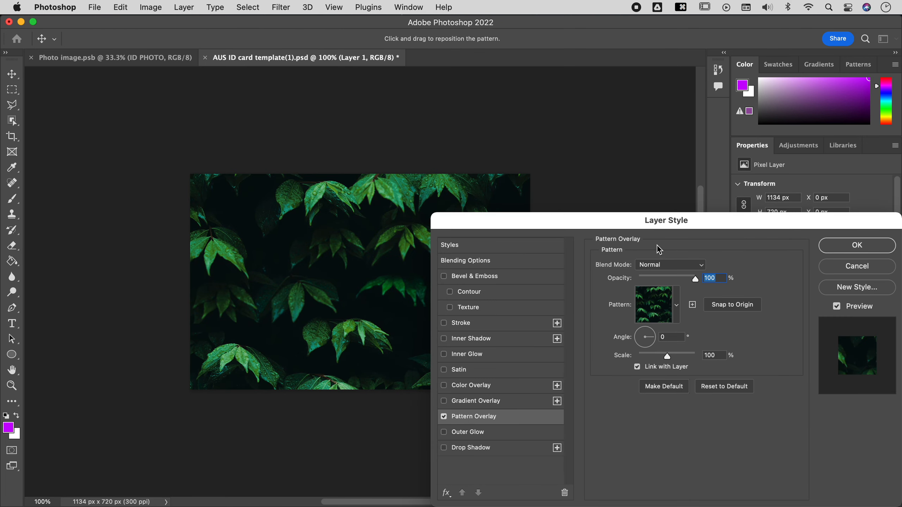
click(678, 307)
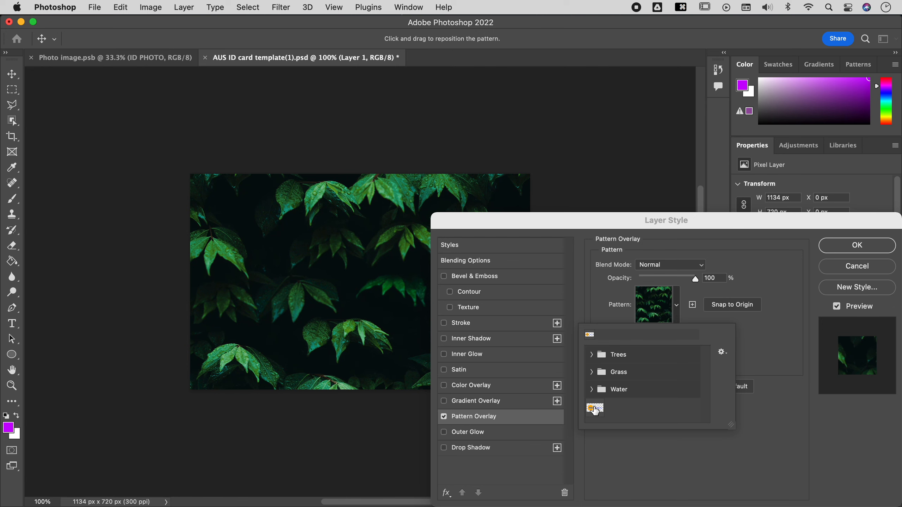
click(677, 305)
click(677, 305)
click(595, 408)
drag(608, 218, 595, 74)
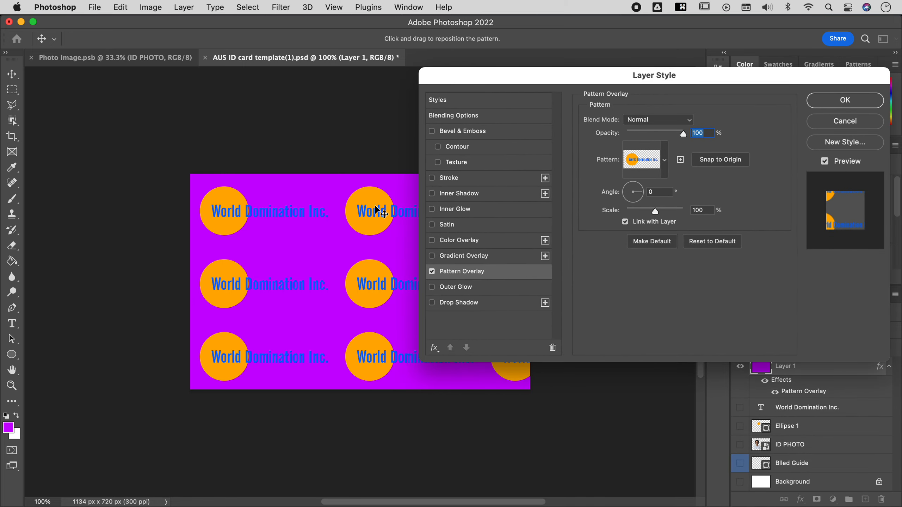
Set the pattern overlay's scale to 45% and angle to 27°, reposition the pattern on the canvas, and apply the layer style.
drag(354, 226, 209, 220)
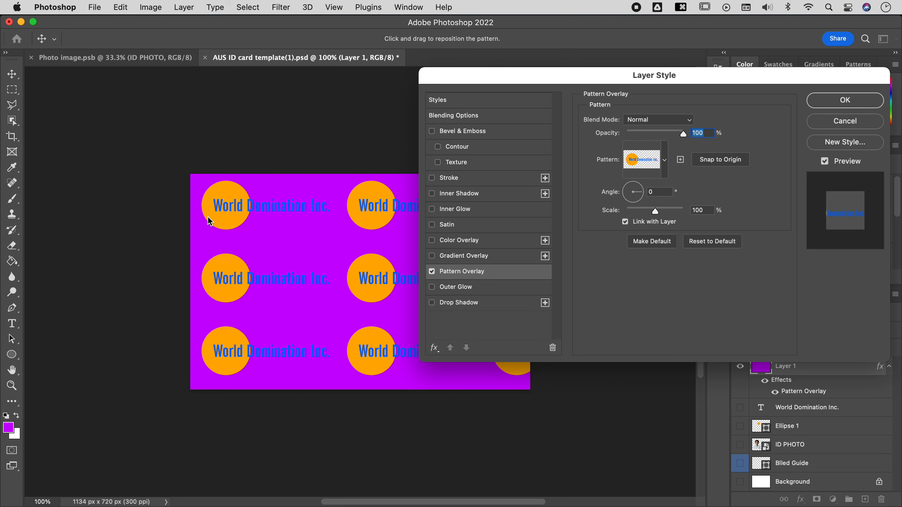
drag(659, 212, 638, 212)
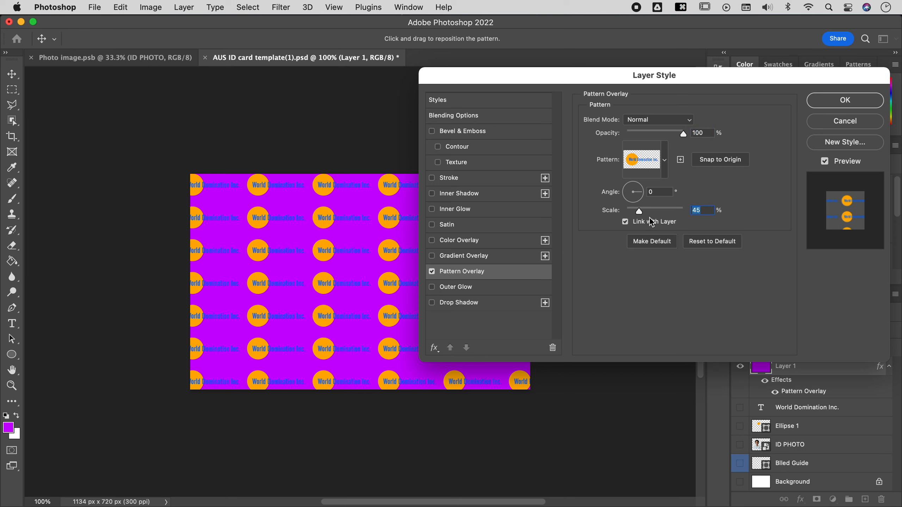
drag(643, 192, 643, 187)
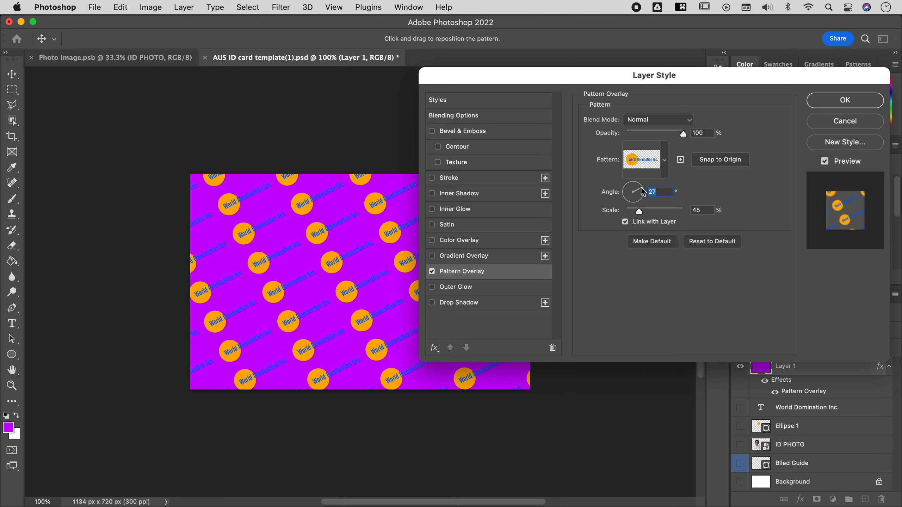
drag(307, 268, 313, 267)
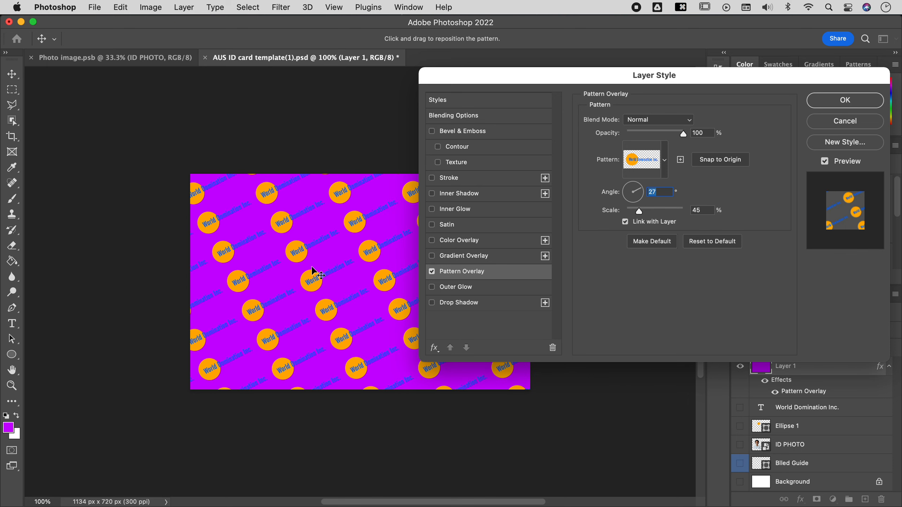
click(832, 103)
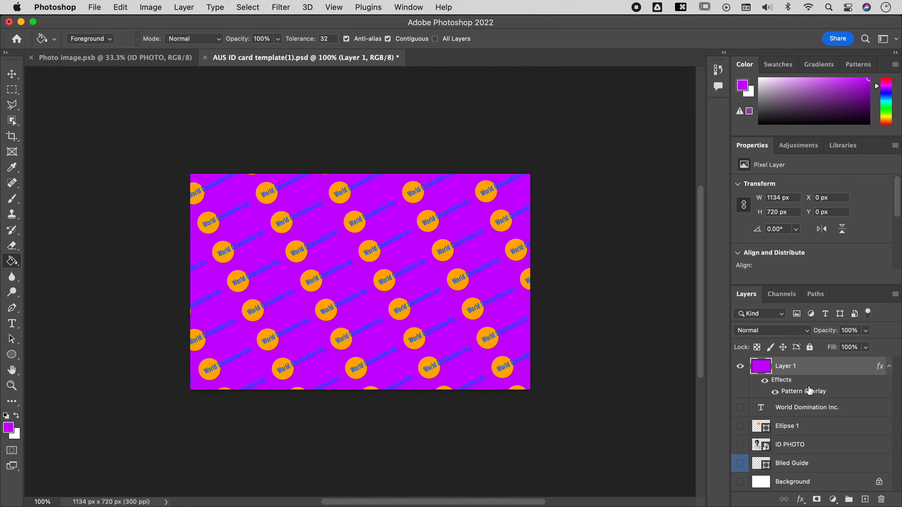
Switch the Pattern Overlay effect off and on again, and lower the purple layer's Fill to 0%.
click(775, 392)
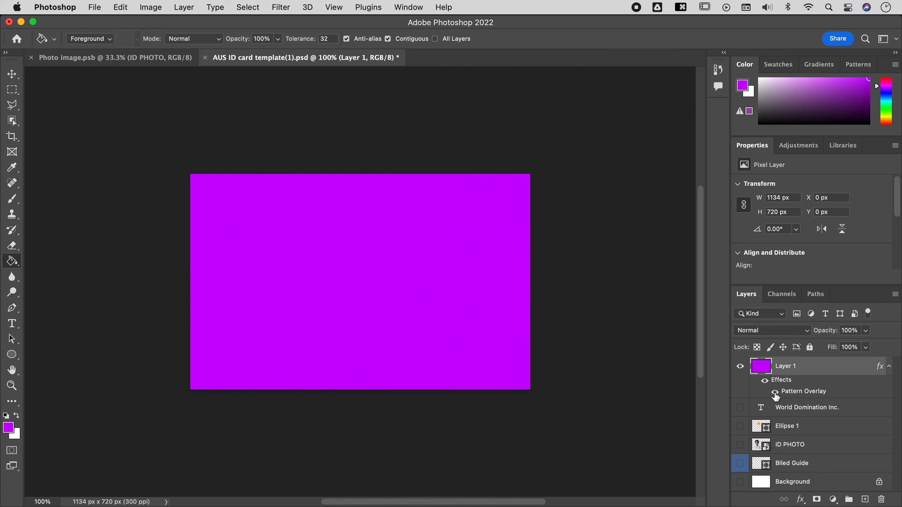
click(775, 392)
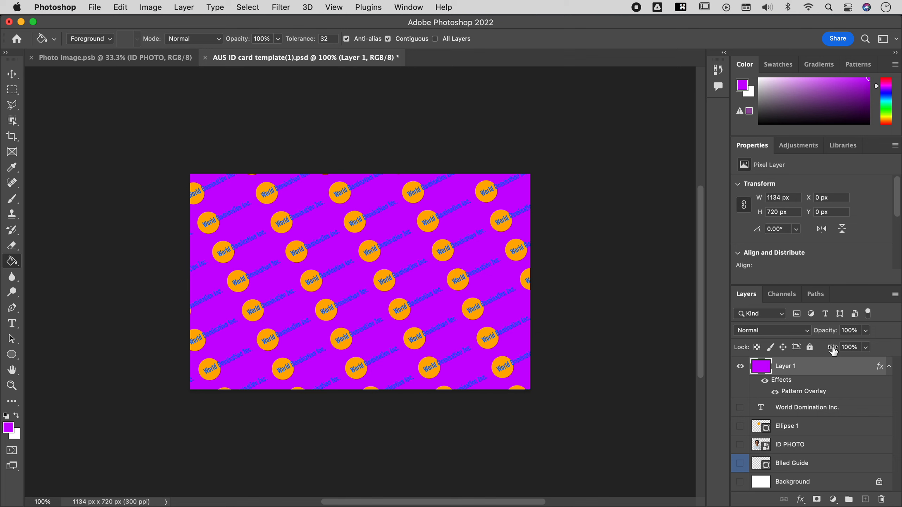
drag(833, 351, 759, 355)
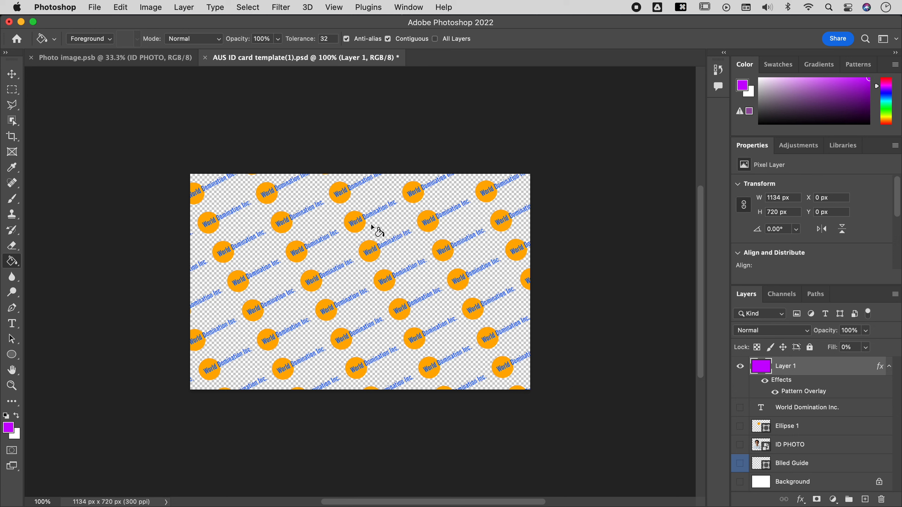
Compare the layer's effects off and on, try 100% Fill with Opacity at 46%, and restore Opacity to 100% and Fill to 0%.
click(765, 380)
click(765, 381)
click(849, 347)
text(100)
key(Return)
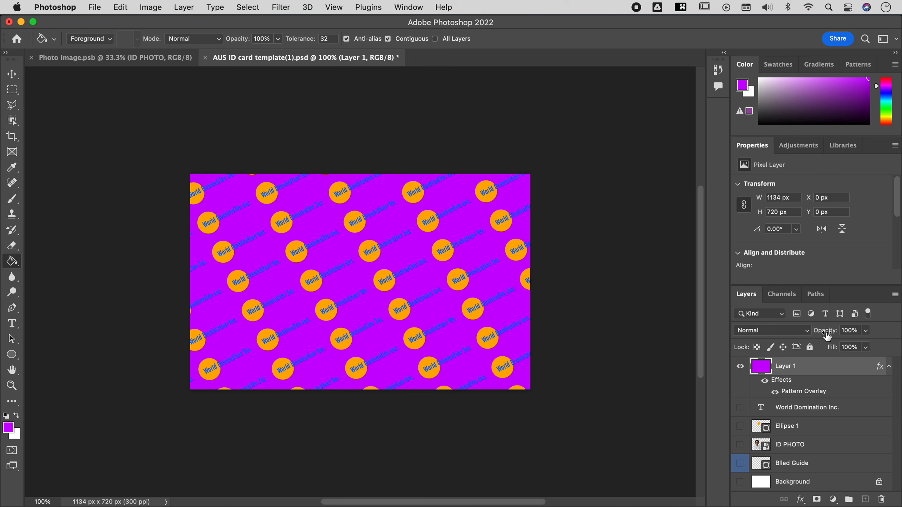
drag(826, 334, 794, 339)
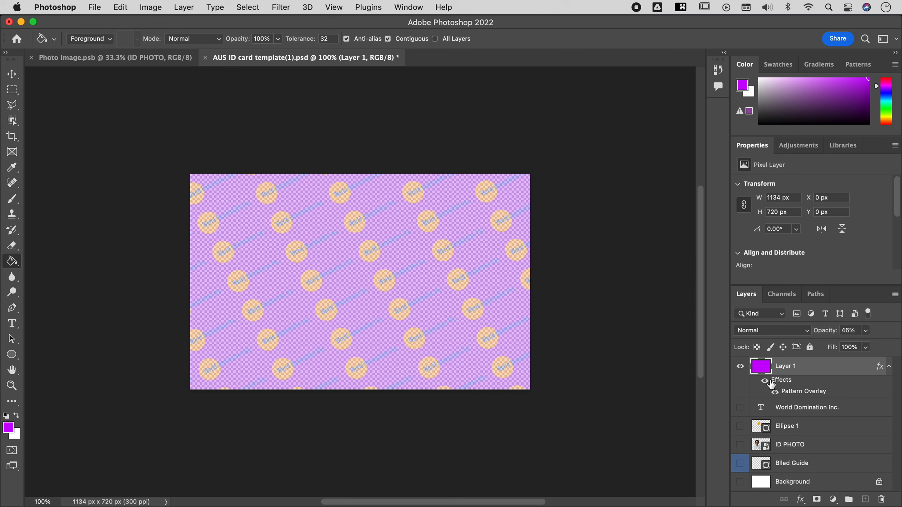
drag(828, 333, 900, 333)
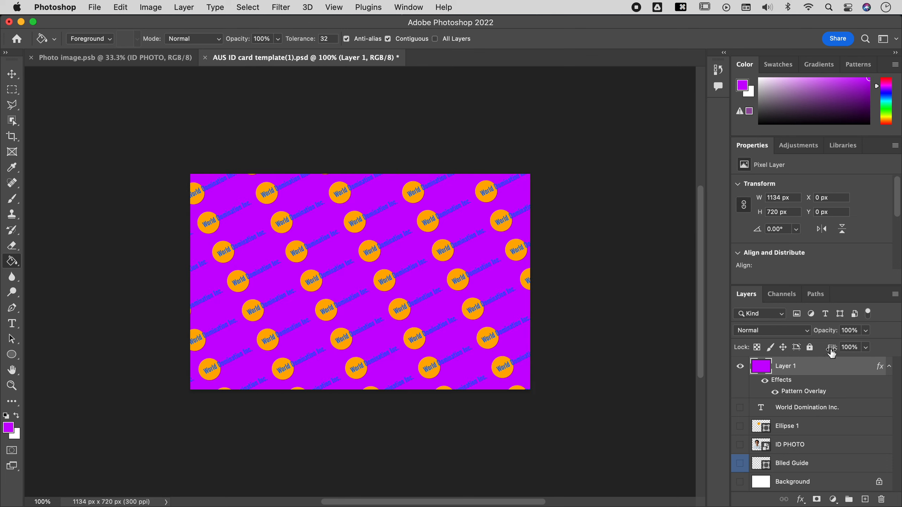
drag(830, 352, 233, 385)
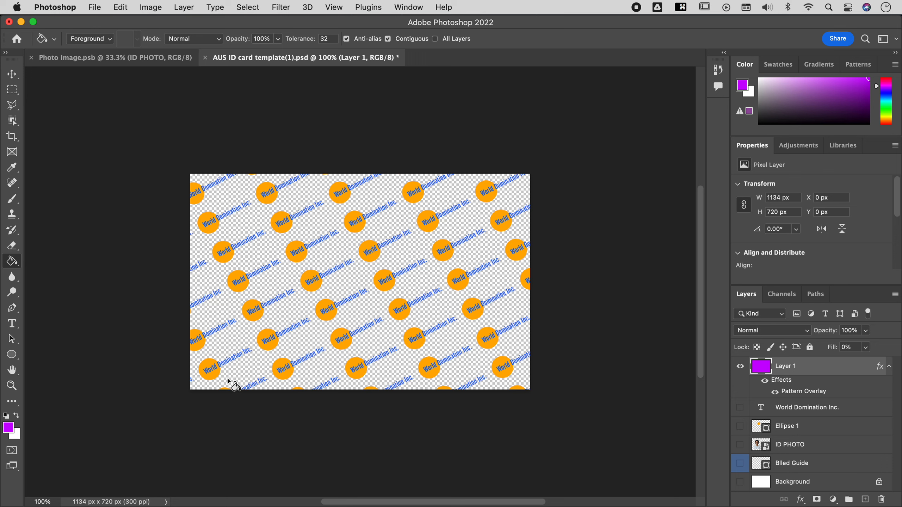
Show the ID PHOTO layer beneath the pattern, and try Layer 1 at 63% Opacity before restoring it to 100%.
click(740, 445)
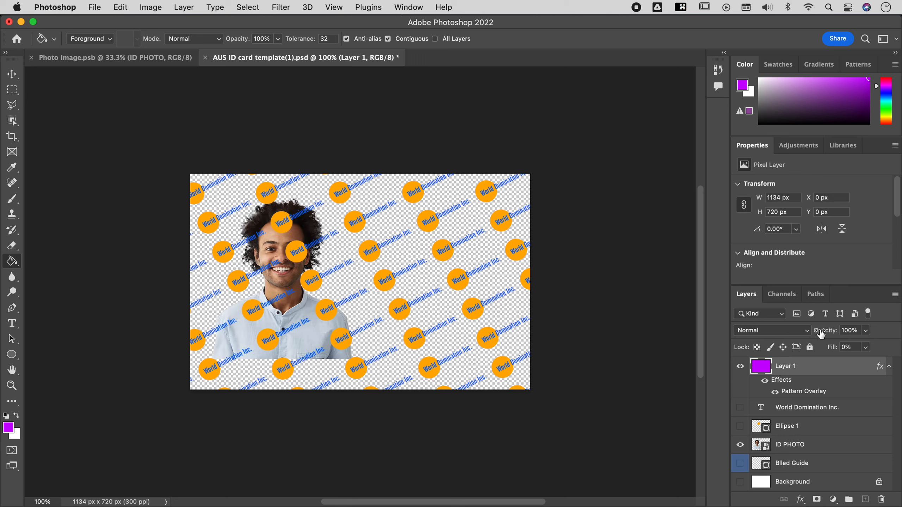
drag(823, 334, 812, 334)
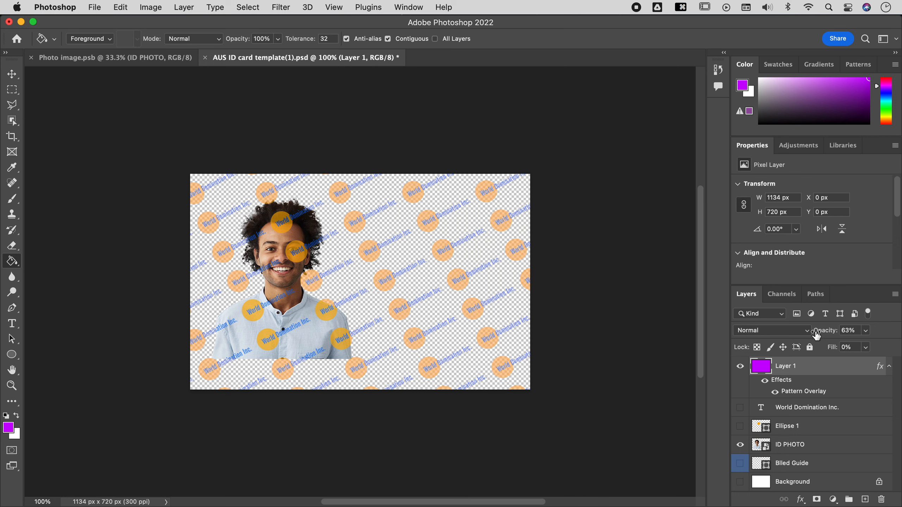
drag(816, 335, 885, 339)
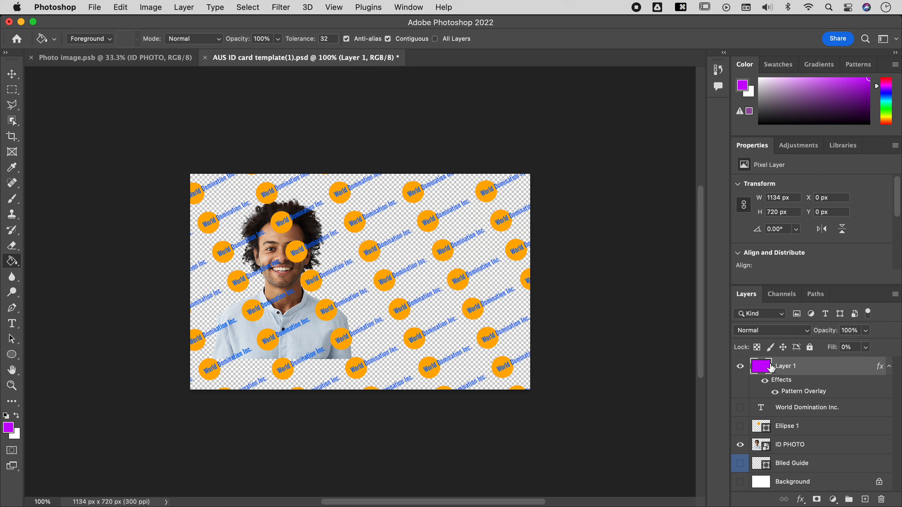
Add a Drop Shadow to Layer 1 with 61% opacity, 25 px distance, 23% spread and 90 px size, and apply it.
double_click(791, 391)
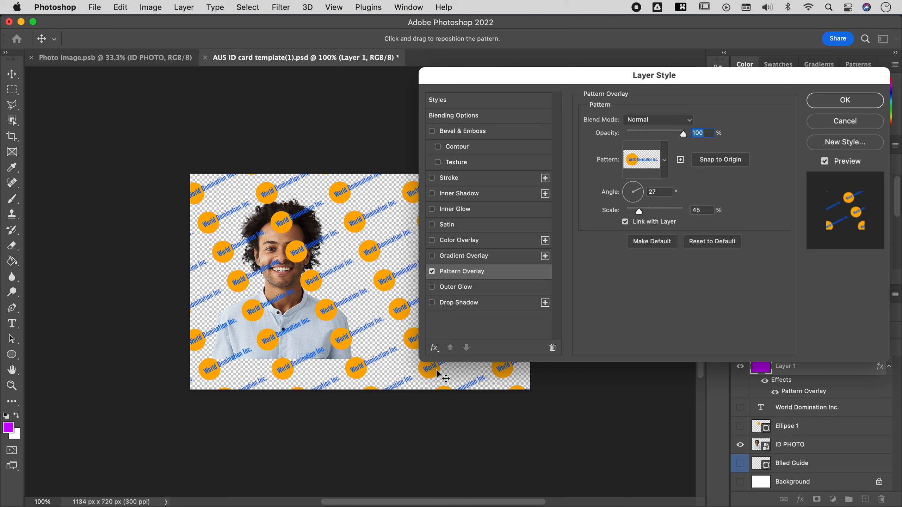
click(433, 272)
click(432, 272)
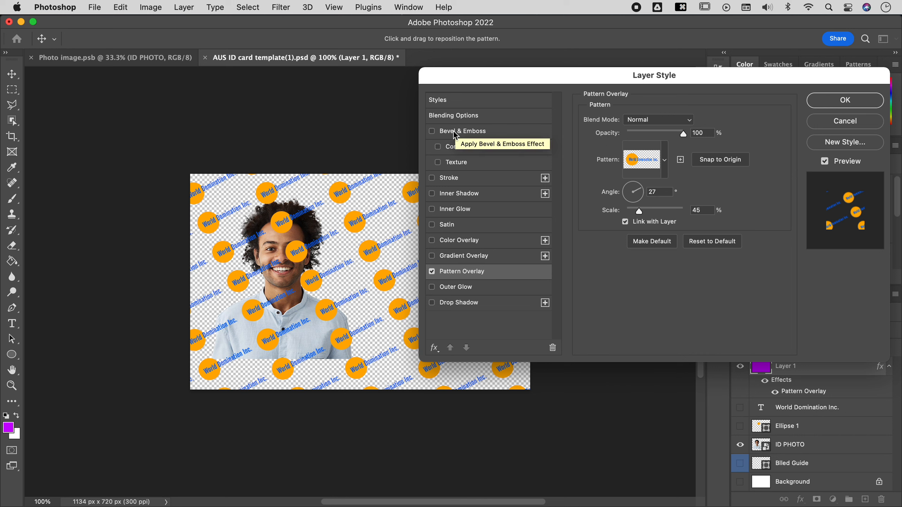
click(447, 306)
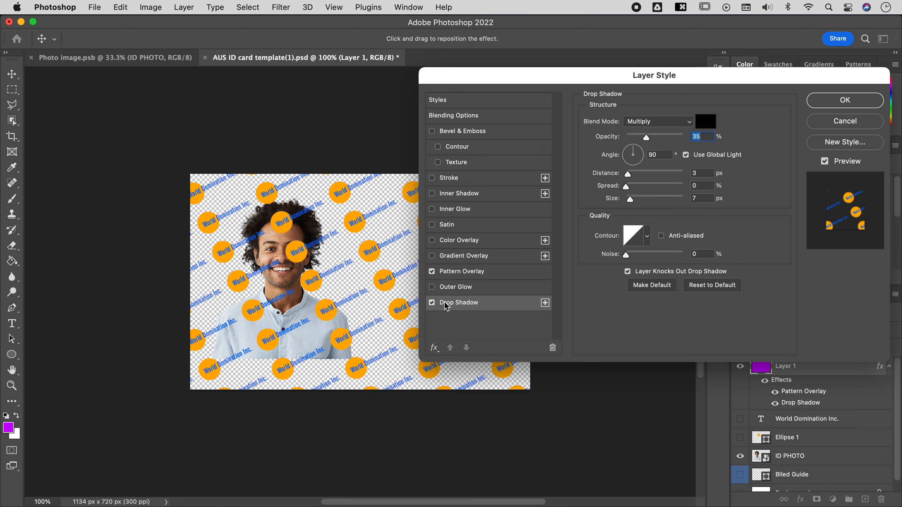
click(662, 137)
drag(648, 173, 650, 200)
click(639, 186)
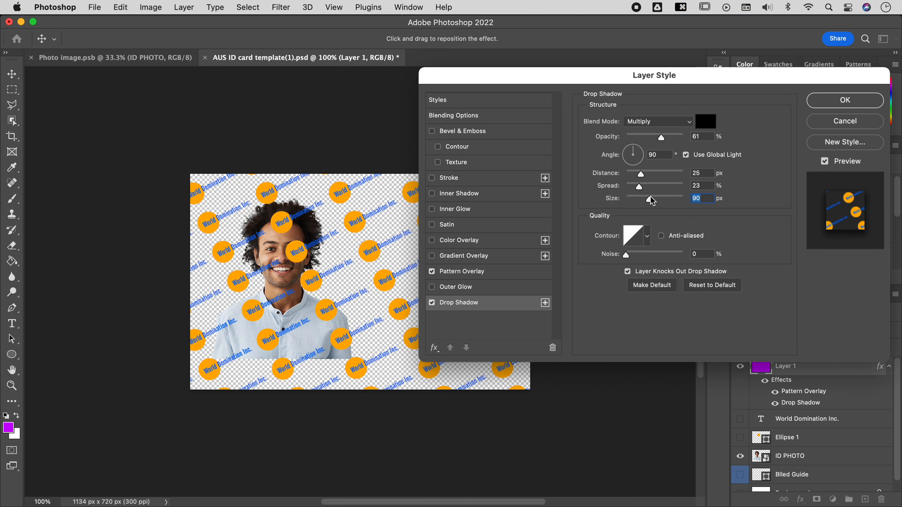
click(834, 103)
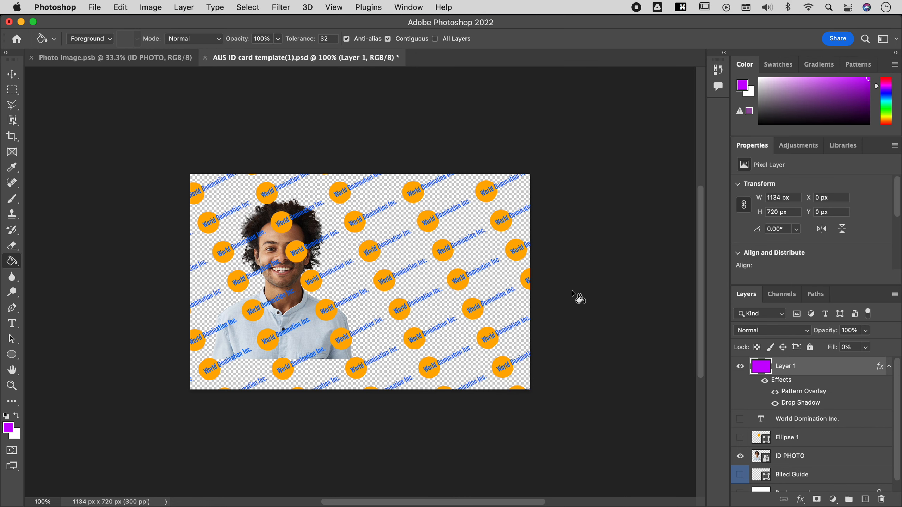
Try moving Layer 1 up and to the left to inspect its shadow, and undo the move.
key(v)
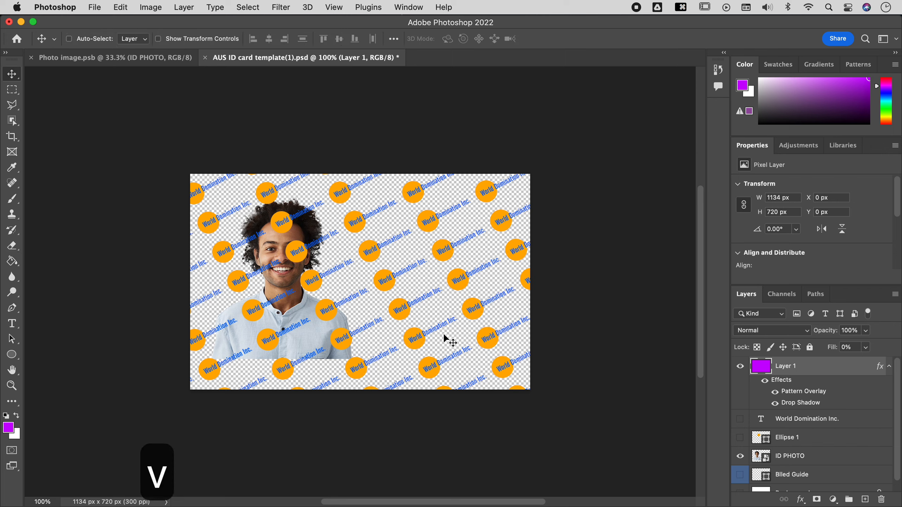
drag(445, 335, 362, 267)
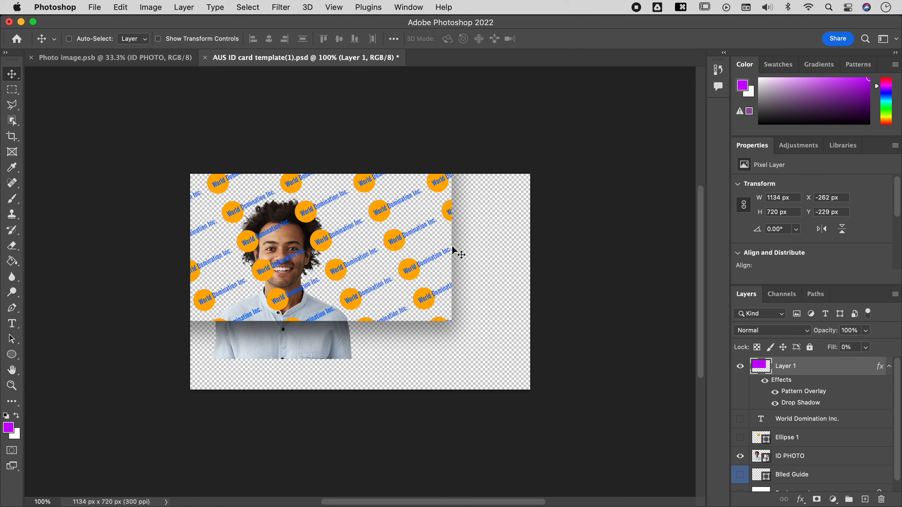
key(super+z)
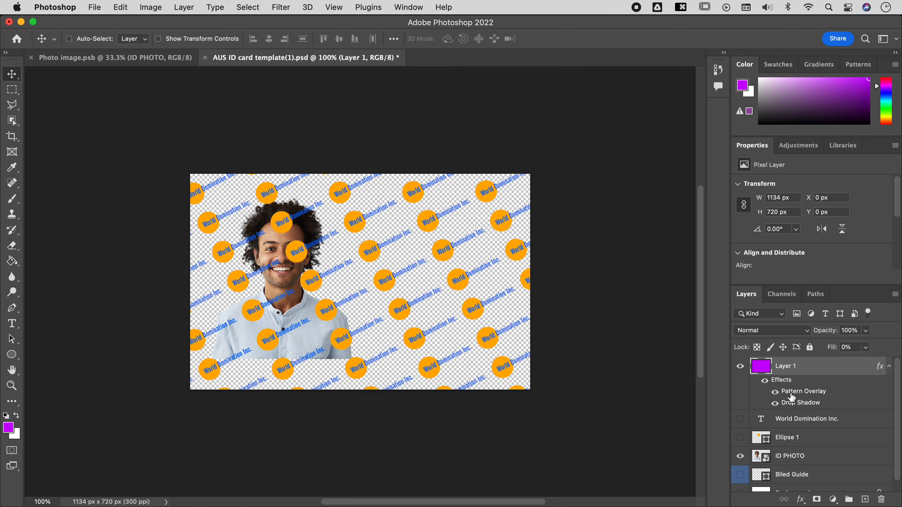
Switch off the Drop Shadow effect on Layer 1 and rename the layer "pattern".
click(775, 404)
double_click(782, 366)
text(pattern)
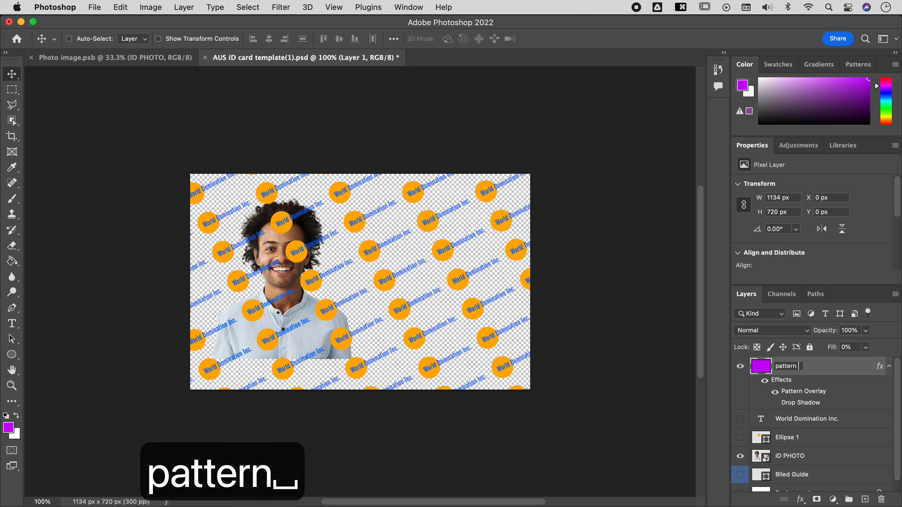
key(Return)
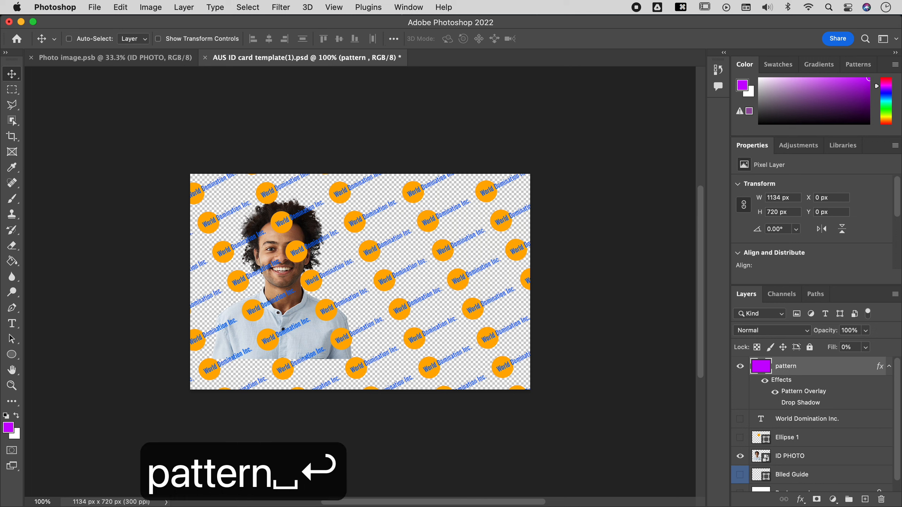
Convert the pattern layer to a smart object.
right_click(815, 370)
scroll(763, 480, down, 5)
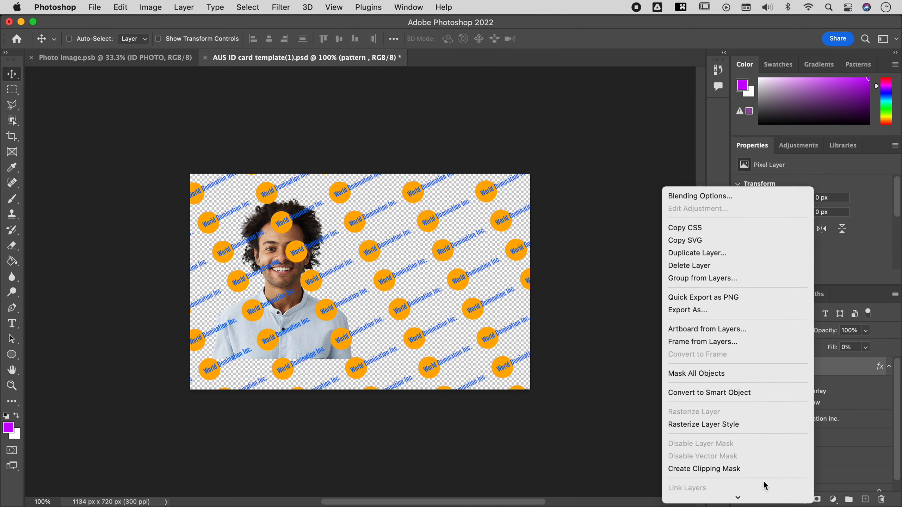
click(727, 392)
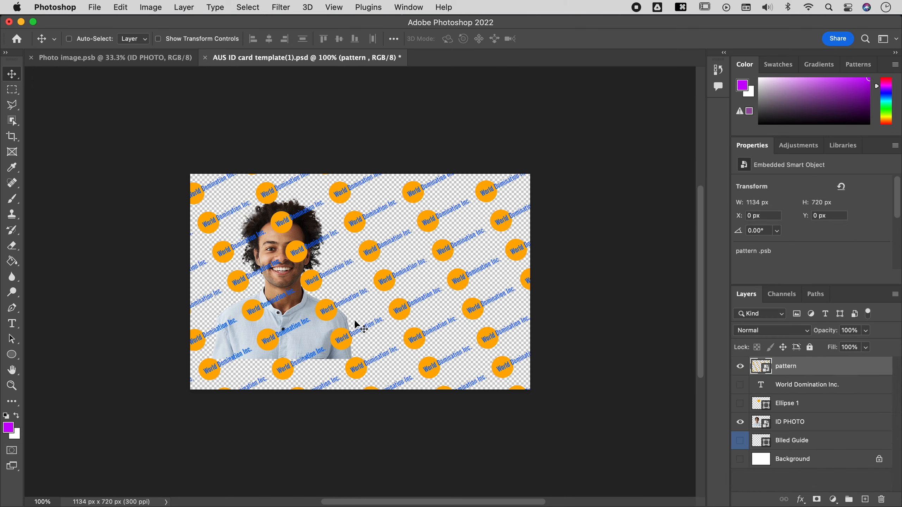
Open the pattern smart object's contents, set its Pattern Overlay scale to 61%, and save and close the file.
double_click(756, 370)
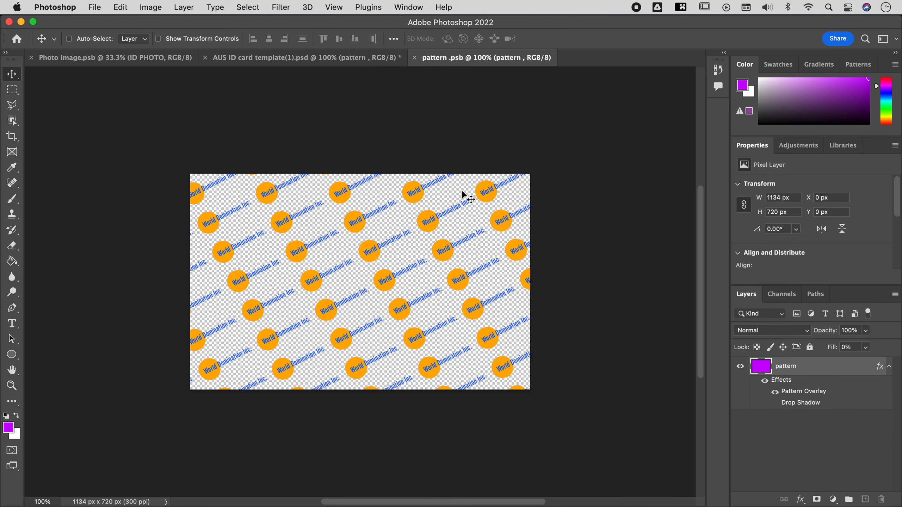
double_click(791, 393)
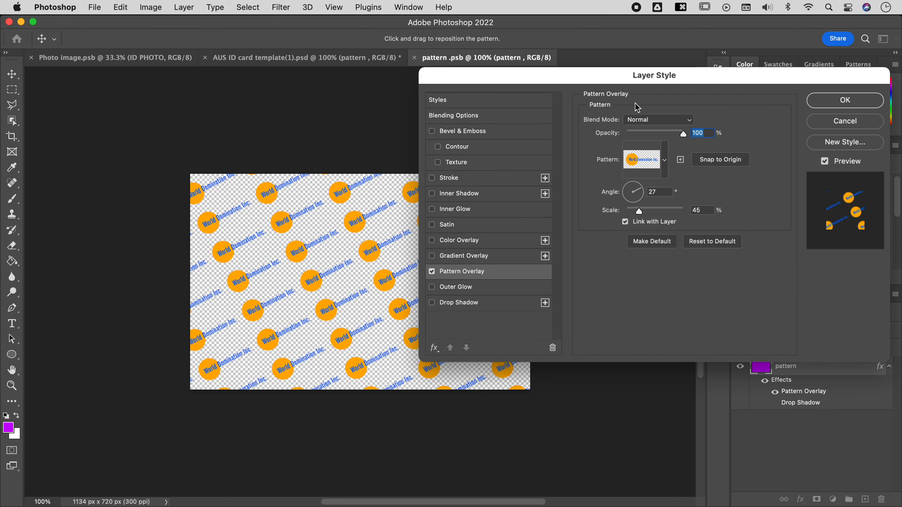
drag(641, 212, 644, 210)
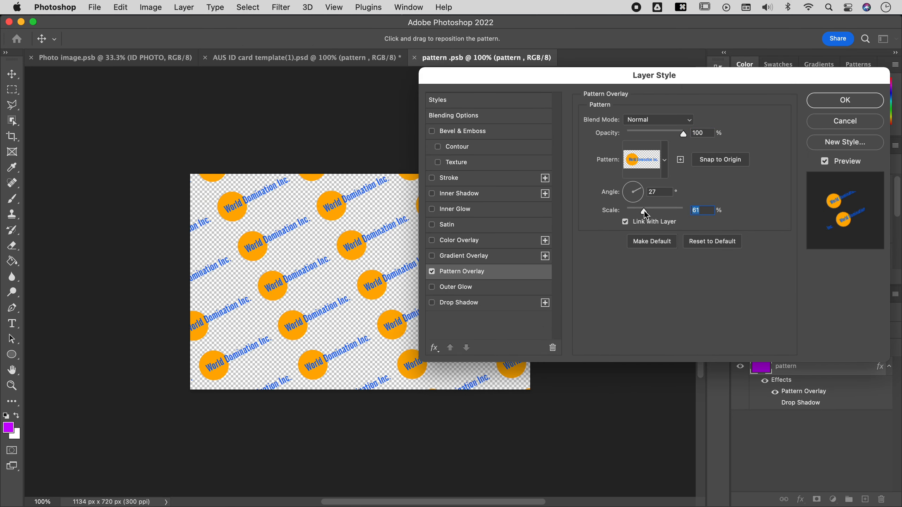
click(815, 101)
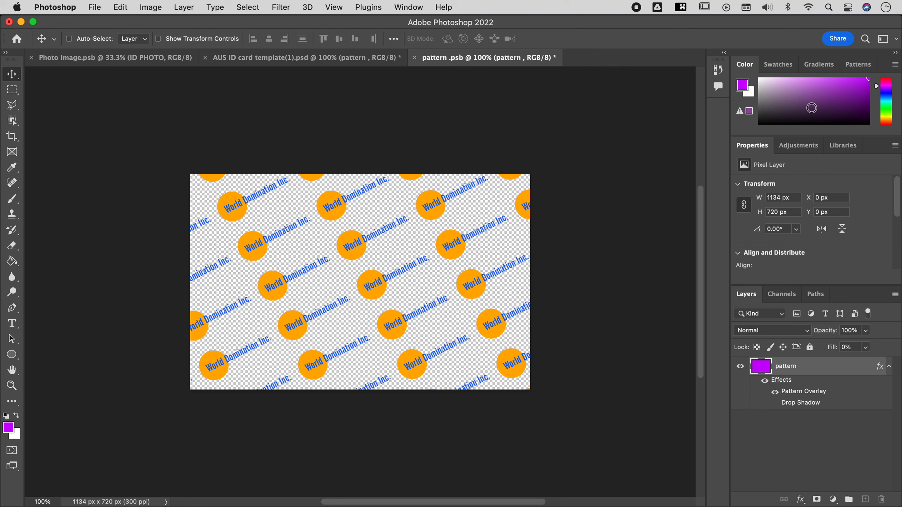
key(super+s)
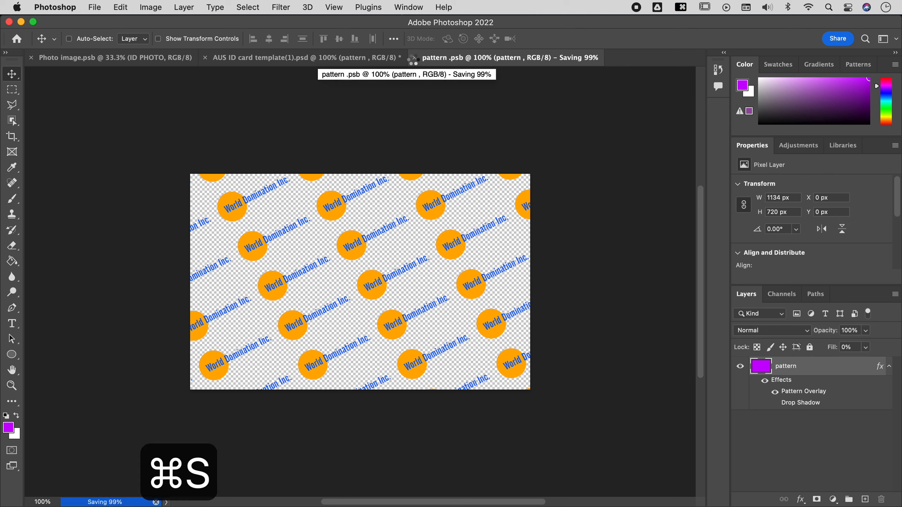
click(414, 58)
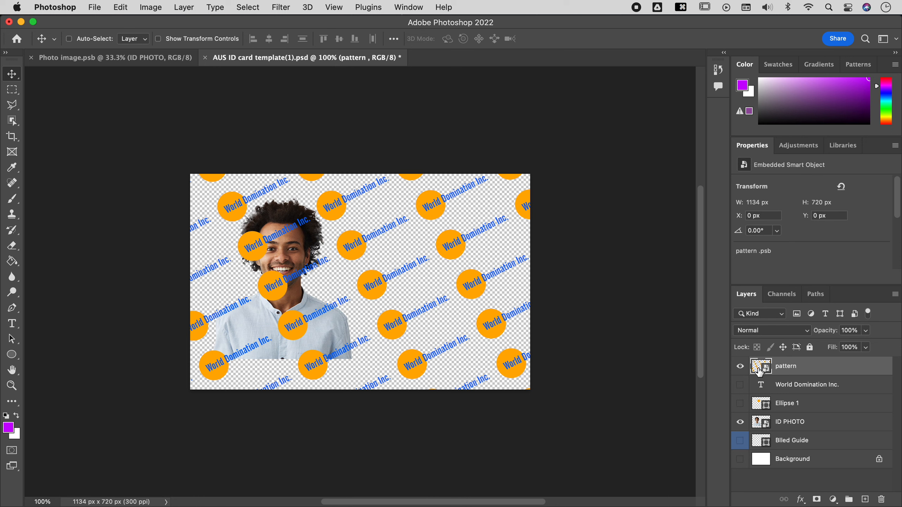
Add a Bevel & Emboss effect to the pattern smart object with a shading angle of 112° and altitude of 32°.
click(801, 500)
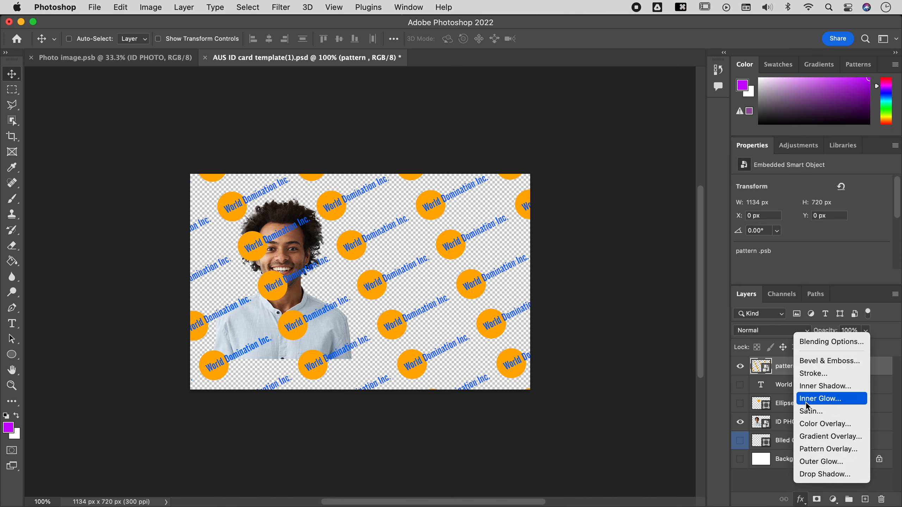
click(811, 362)
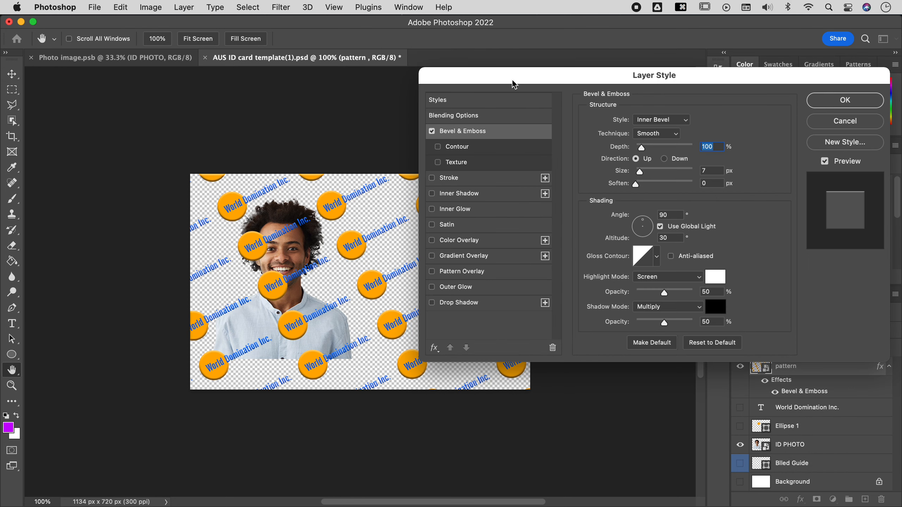
drag(513, 84, 568, 16)
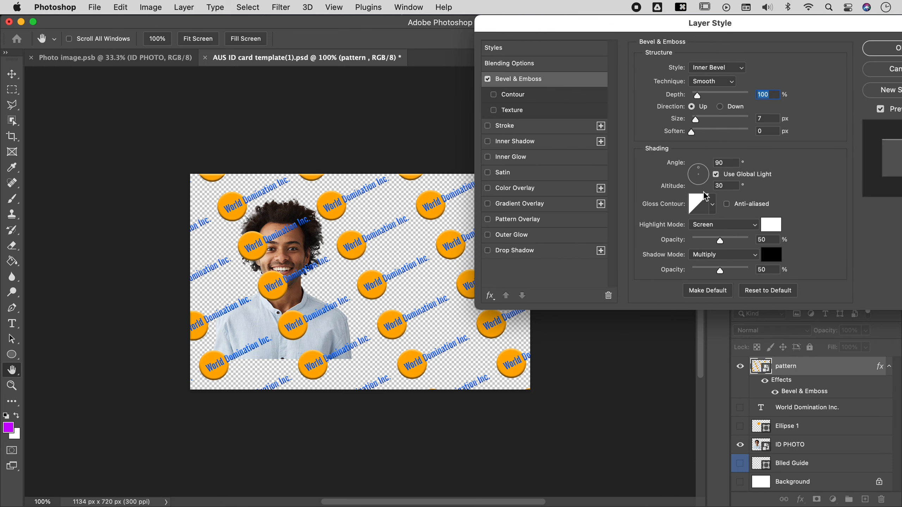
drag(702, 169, 697, 170)
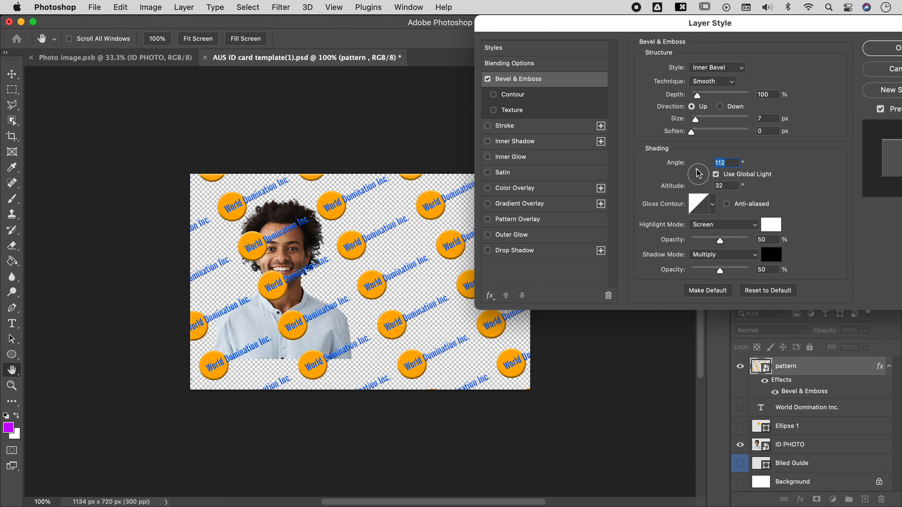
Try a Drop Shadow with 100% opacity, 11 px distance, 7% spread and 6 px size on the pattern layer, and switch it off.
click(488, 250)
click(513, 251)
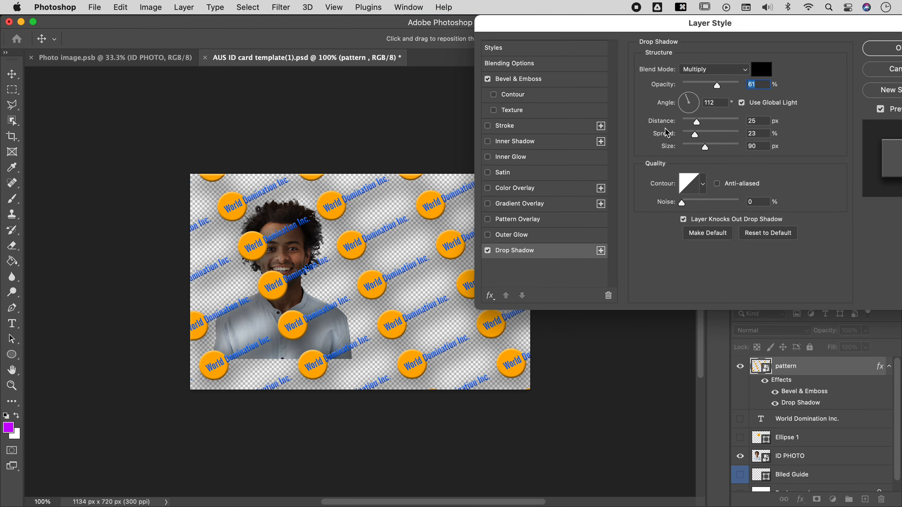
mouse_move(696, 122)
mouse_down()
mouse_move(688, 122)
mouse_move(688, 136)
mouse_up()
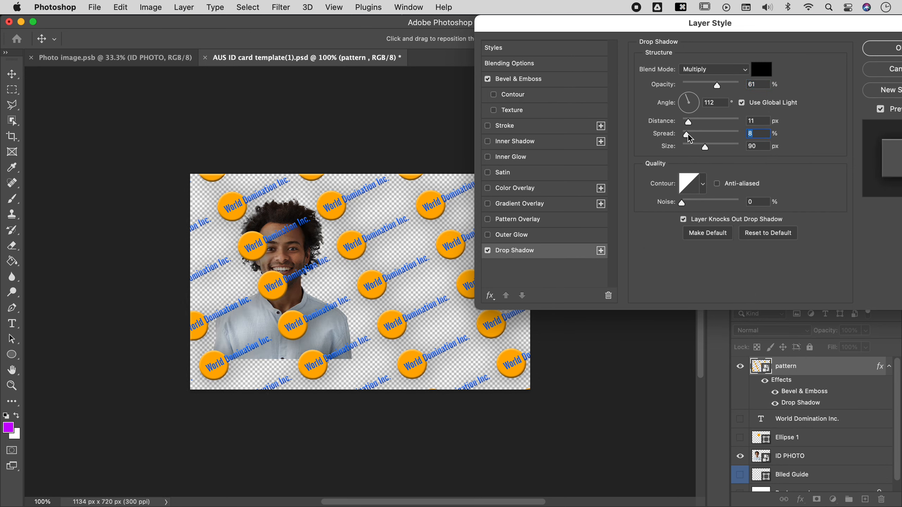
click(688, 144)
drag(716, 85, 786, 86)
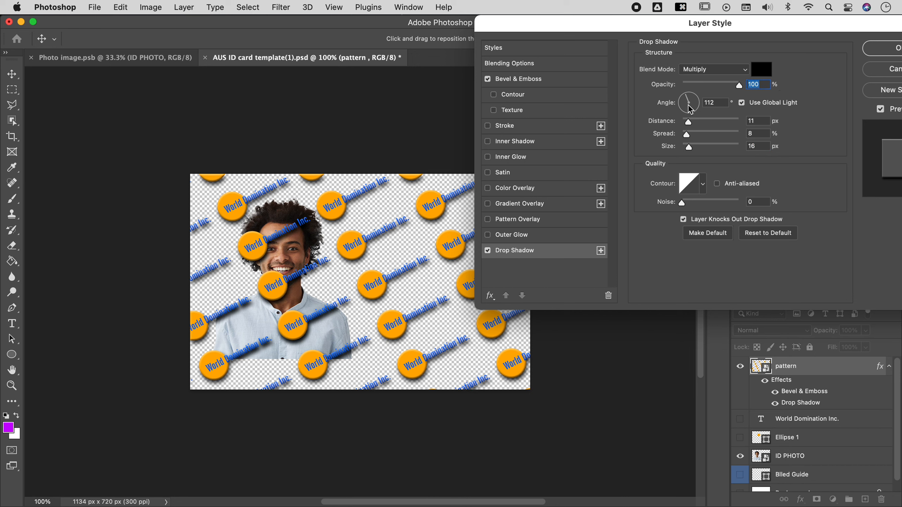
click(686, 133)
click(685, 144)
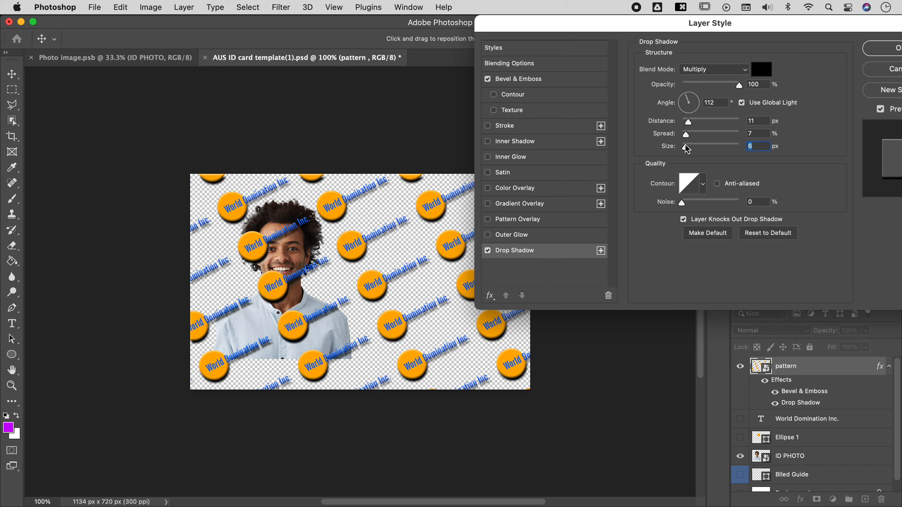
click(487, 250)
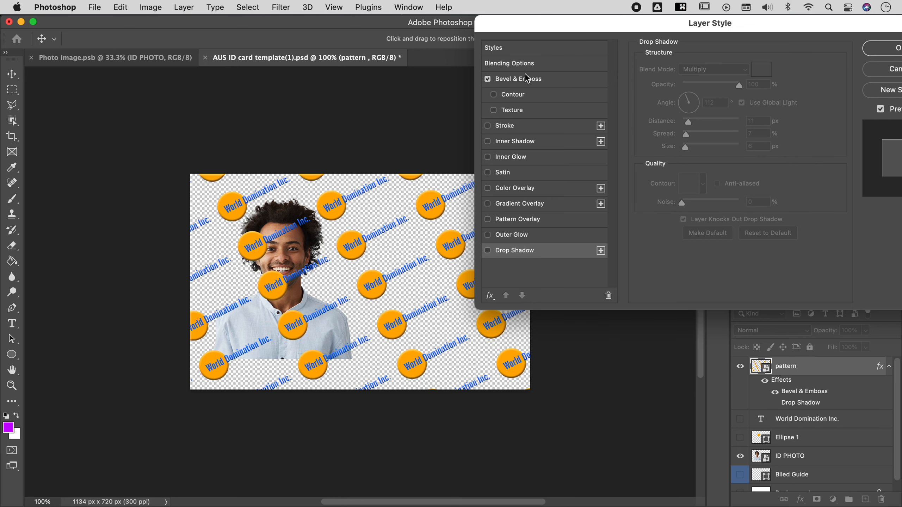
Try a green Color Overlay on the pattern layer in Overlay and Color blend modes, and switch it off.
click(514, 188)
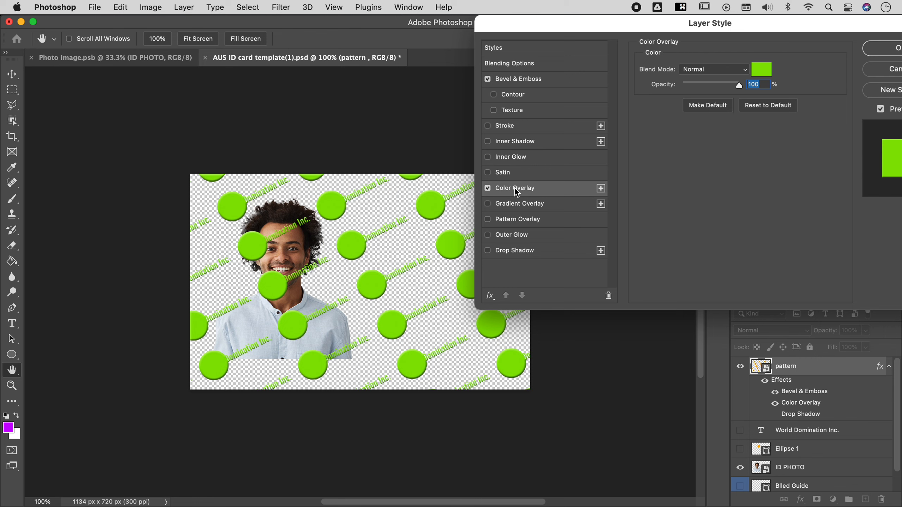
click(701, 69)
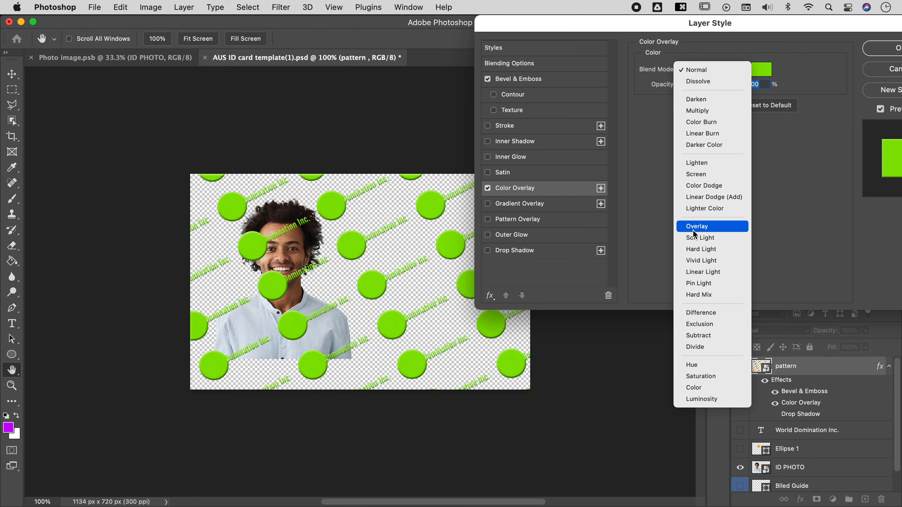
click(695, 227)
click(715, 69)
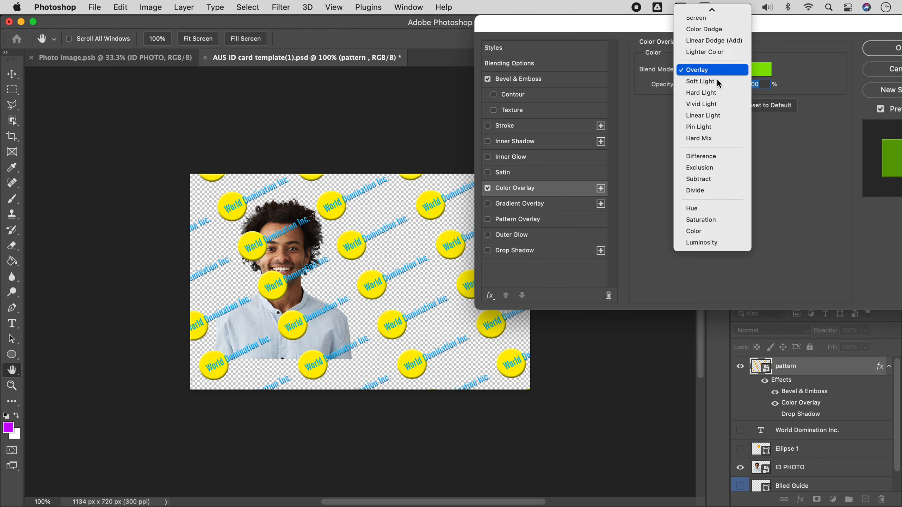
click(703, 230)
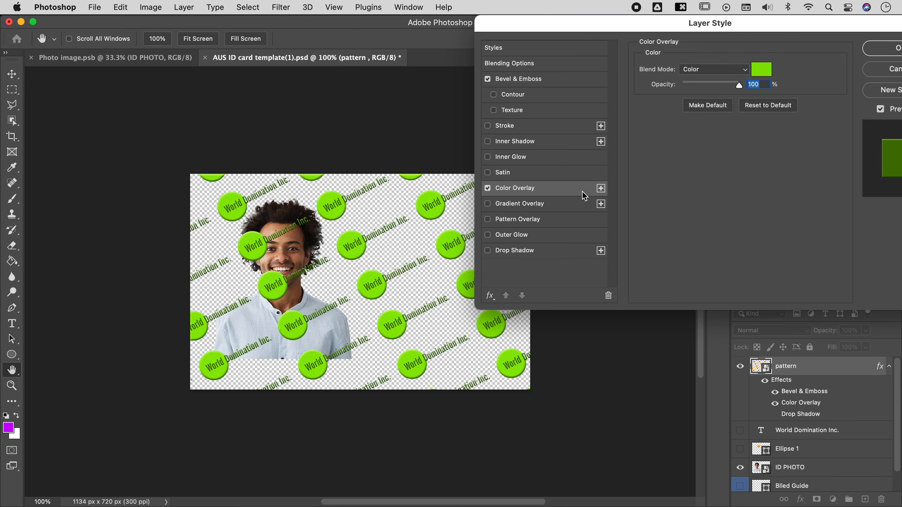
click(488, 188)
Add a Gradient Overlay to the pattern layer using a preset gradient from the Blues group.
click(488, 204)
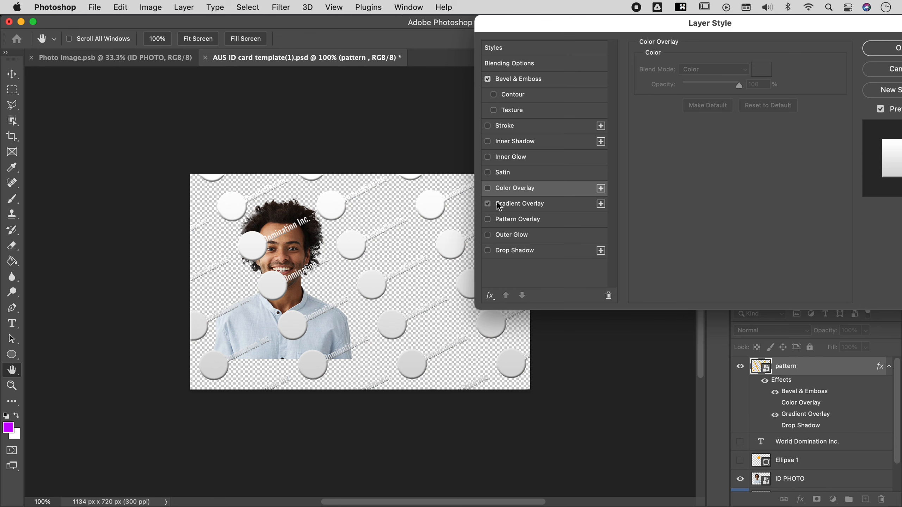
click(499, 206)
click(709, 101)
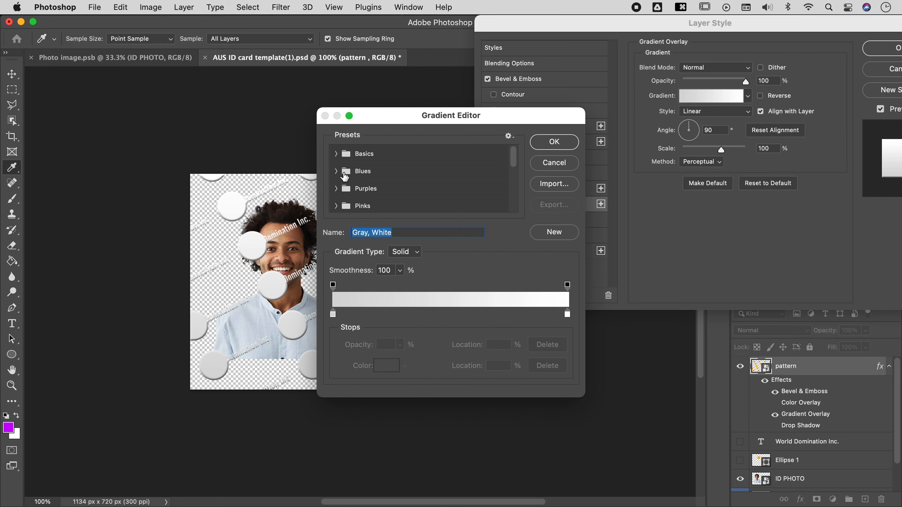
click(344, 176)
click(336, 172)
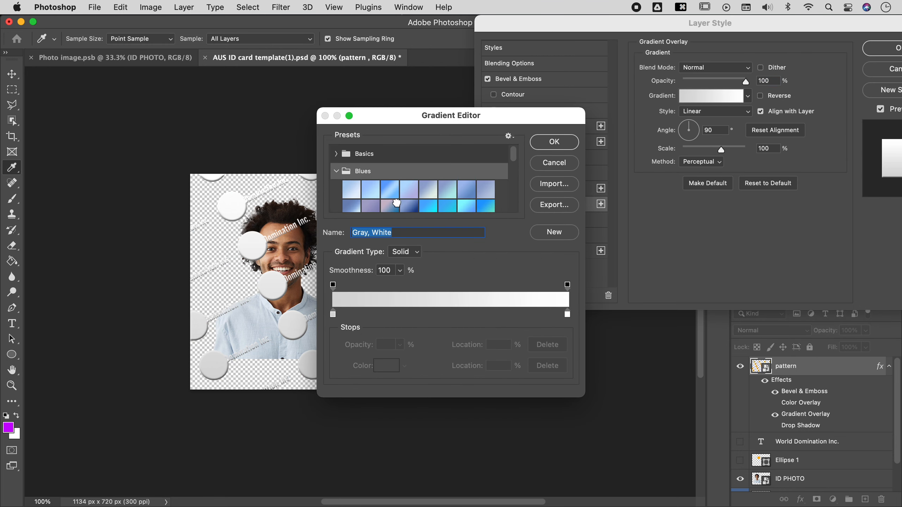
click(396, 202)
click(573, 144)
Try the Overlay, Color Dodge and Difference blend modes for the Gradient Overlay, and switch the effect off.
click(722, 71)
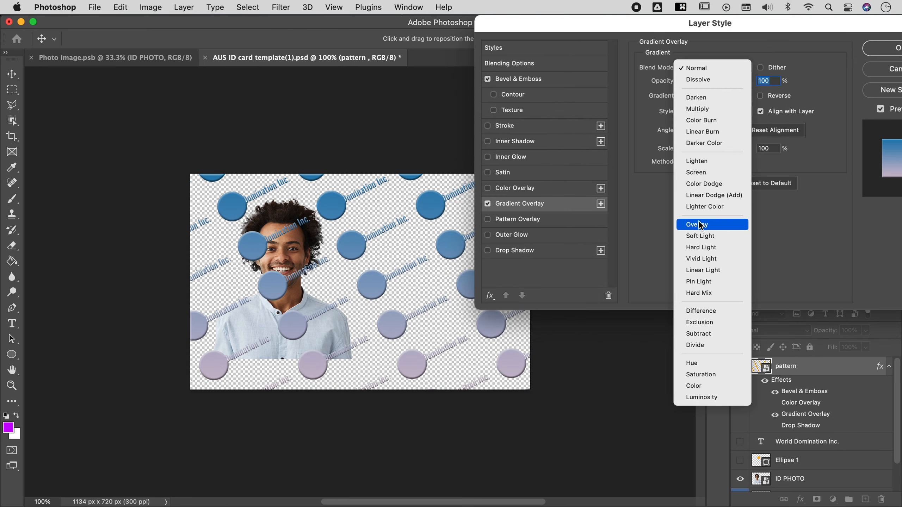
click(698, 224)
click(719, 69)
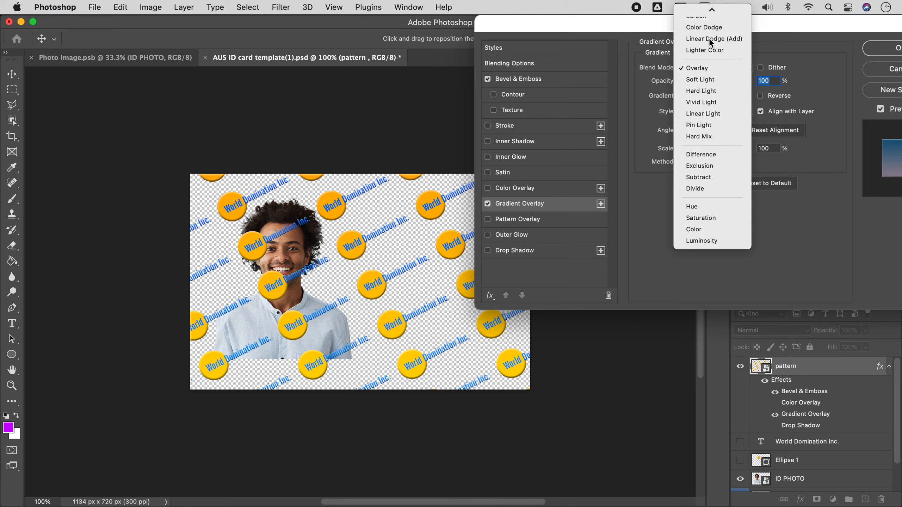
scroll(709, 50, up, 2)
click(704, 95)
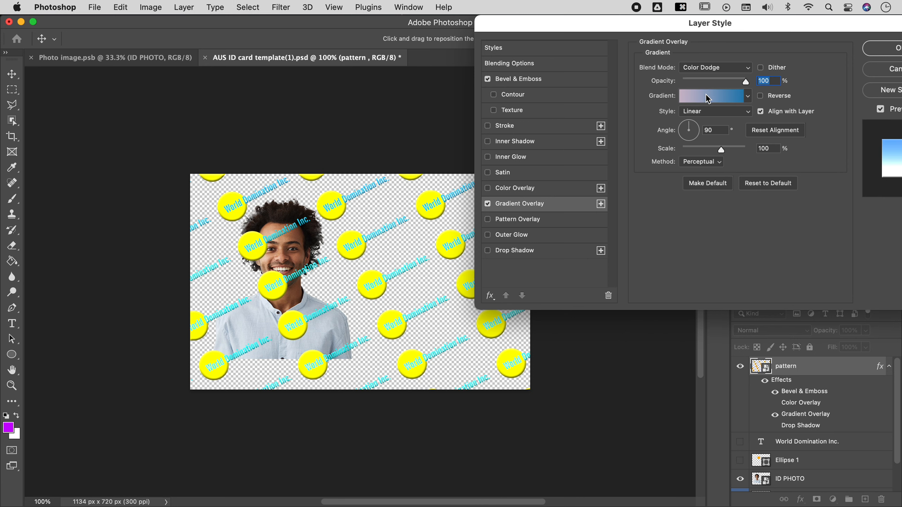
click(706, 70)
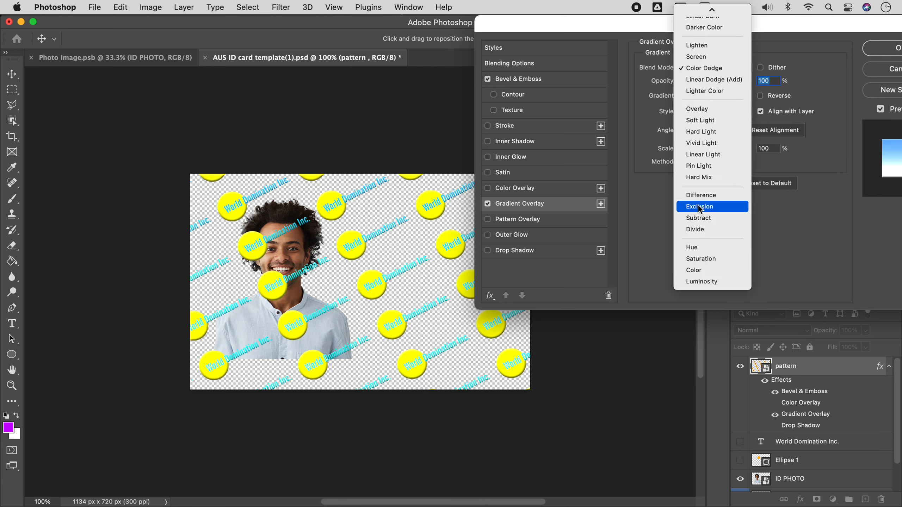
click(698, 196)
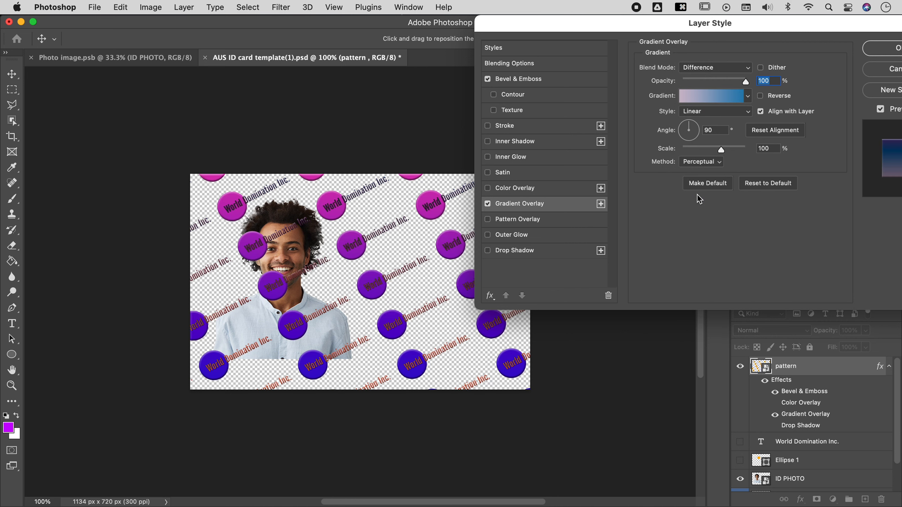
click(489, 205)
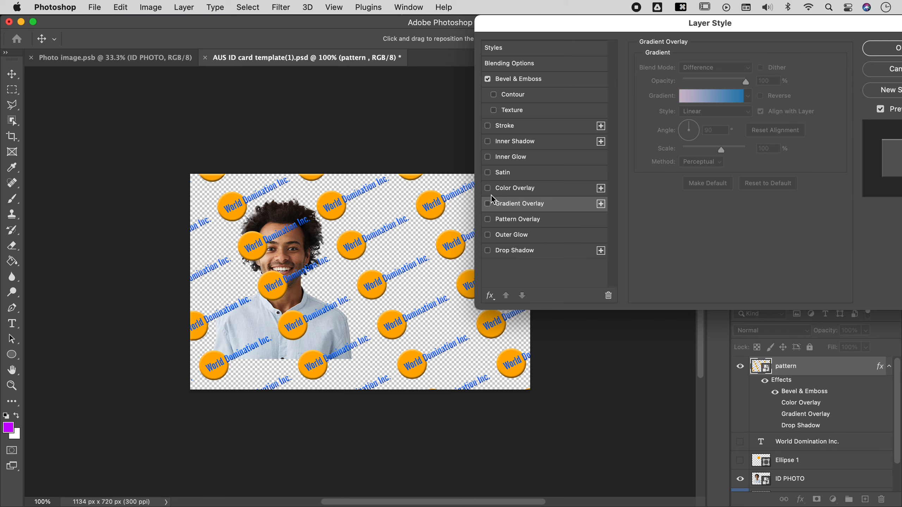
Apply the layer style and set the pattern layer's blend mode to Linear Burn.
click(883, 49)
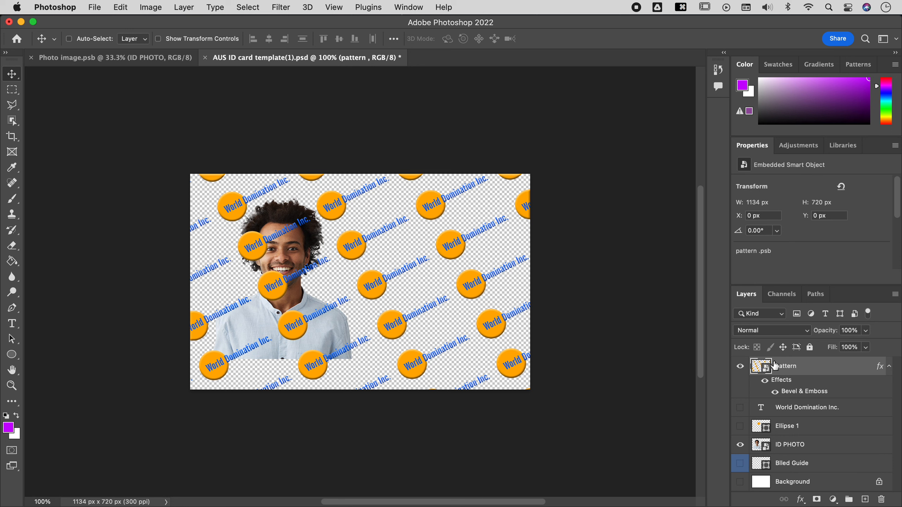
click(754, 336)
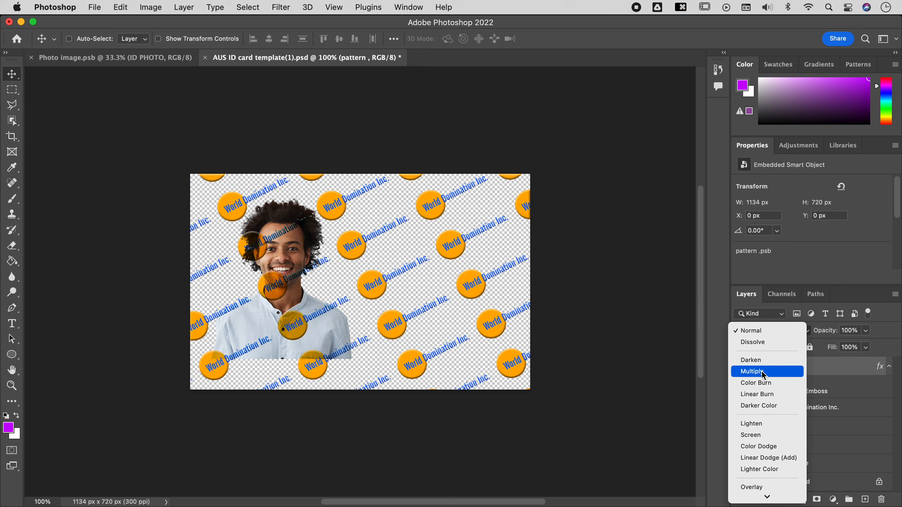
click(759, 394)
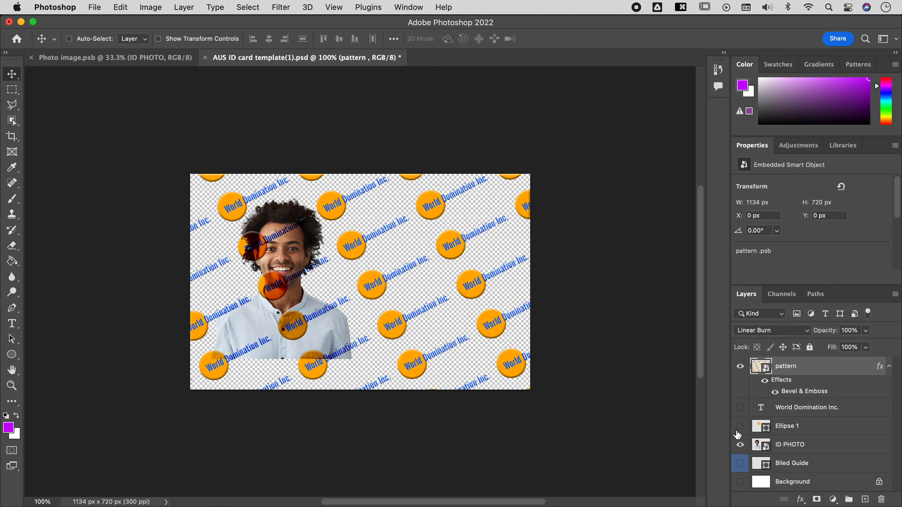
Delete the hidden Ellipse 1 shape layer and the World Domination Inc. text layer.
click(799, 429)
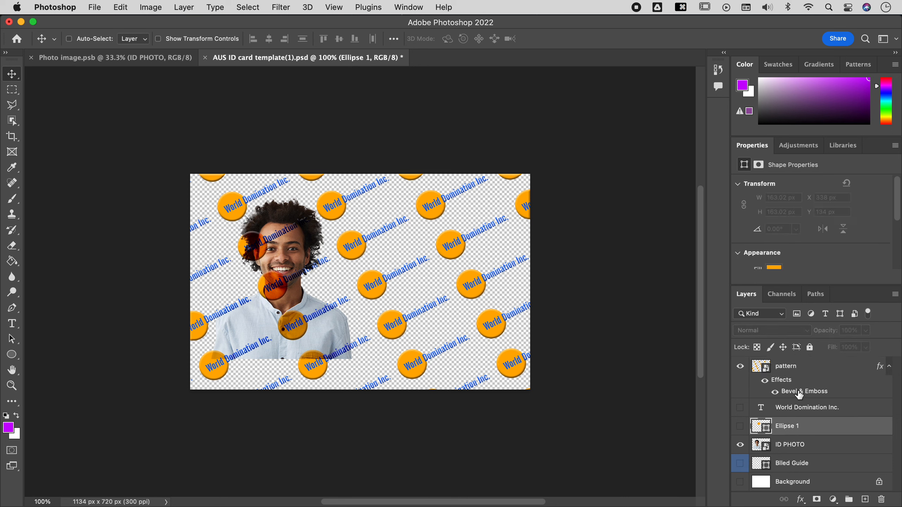
click(740, 426)
click(740, 426)
key(BackSpace)
click(782, 412)
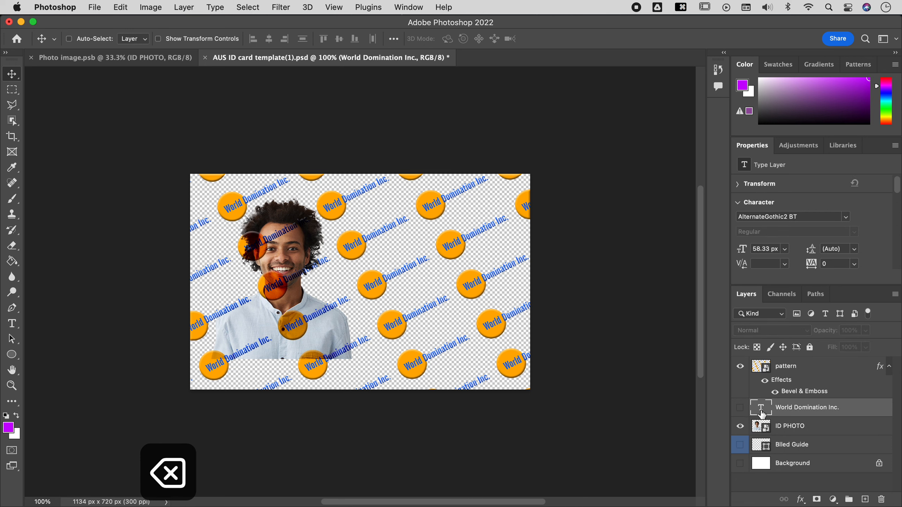
key(BackSpace)
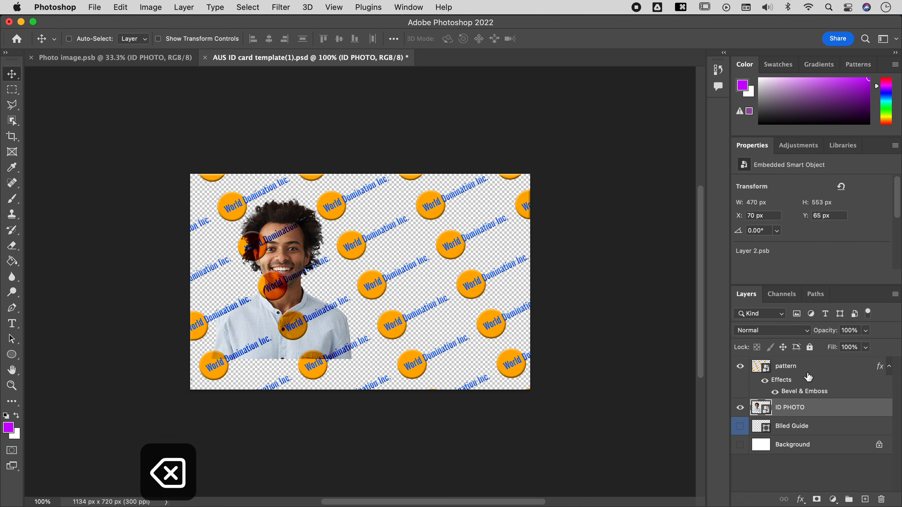
Collapse the pattern layer's effects, show the white Background layer and hide the pattern layer.
click(889, 366)
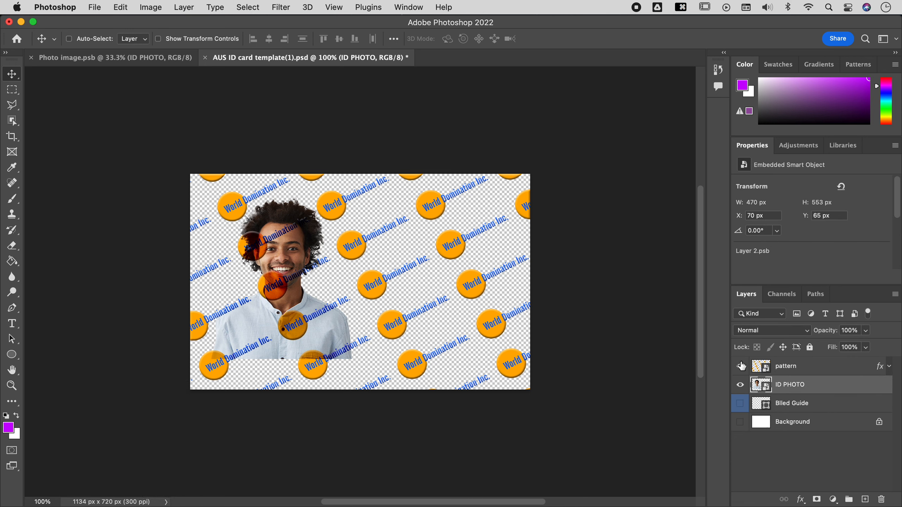
click(741, 366)
click(740, 367)
click(740, 385)
click(741, 384)
click(740, 422)
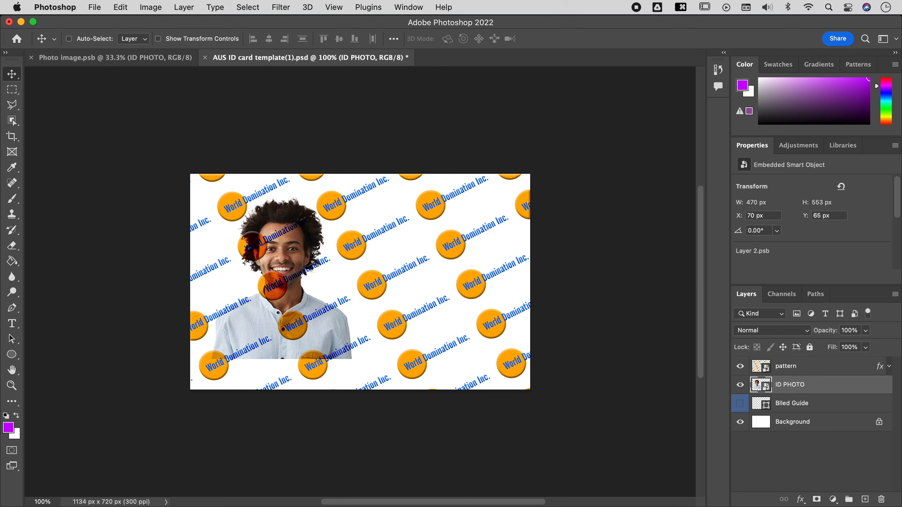
click(740, 422)
click(739, 422)
click(740, 366)
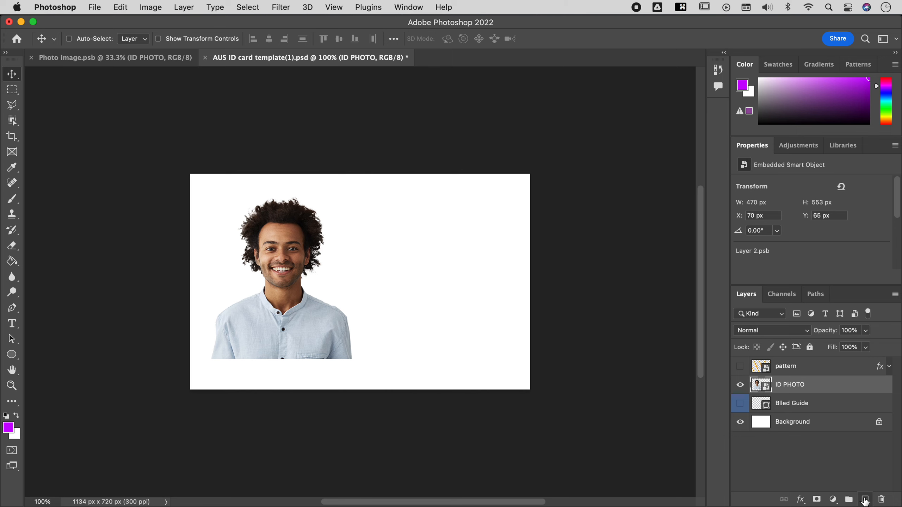
Add a new layer above ID PHOTO and set the Type tool's text color to black.
click(865, 500)
key(t)
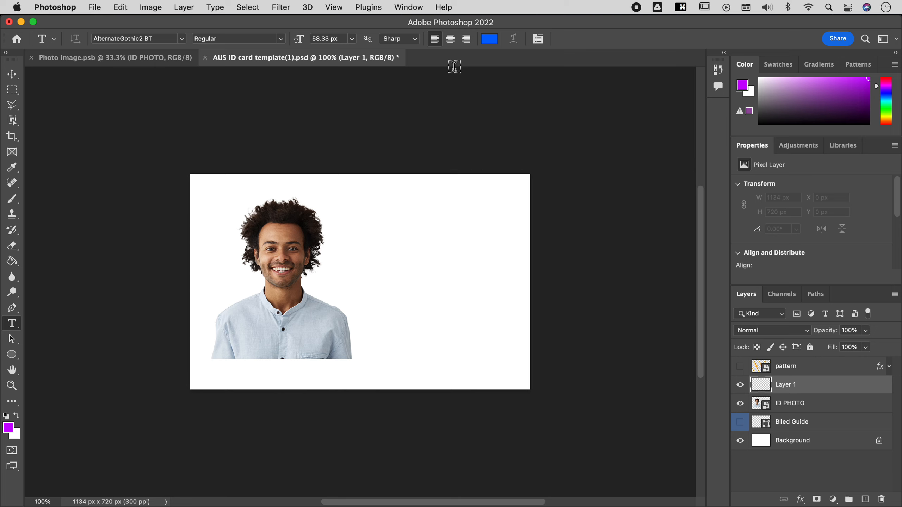
click(489, 39)
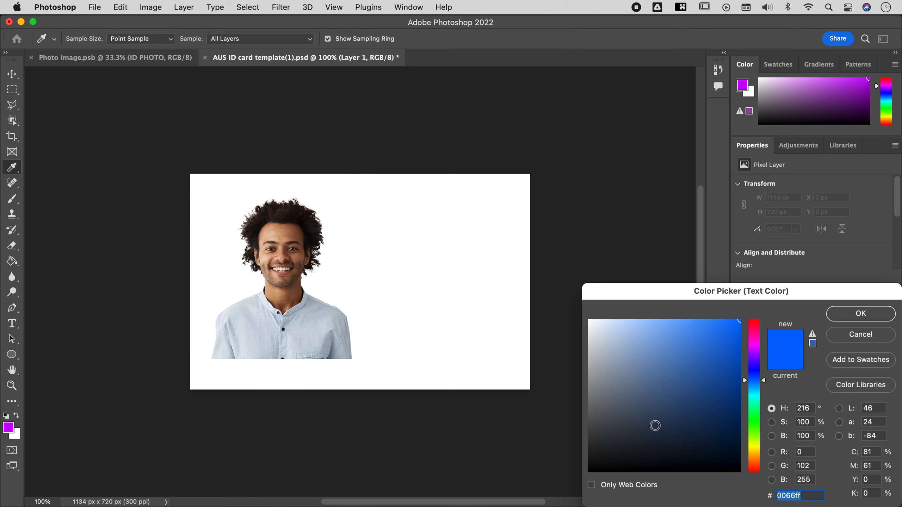
drag(655, 426, 574, 485)
click(865, 315)
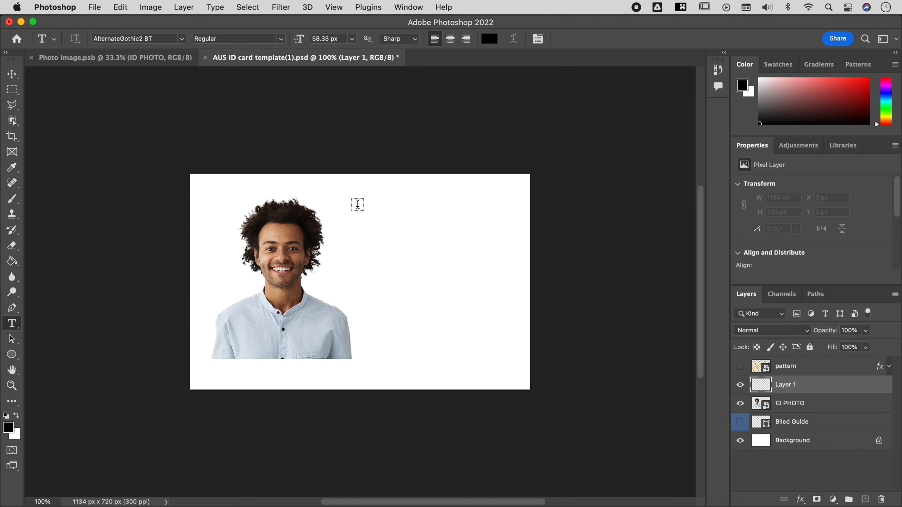
Add the text "Company Here" beside the top of the ID photo's head.
click(357, 204)
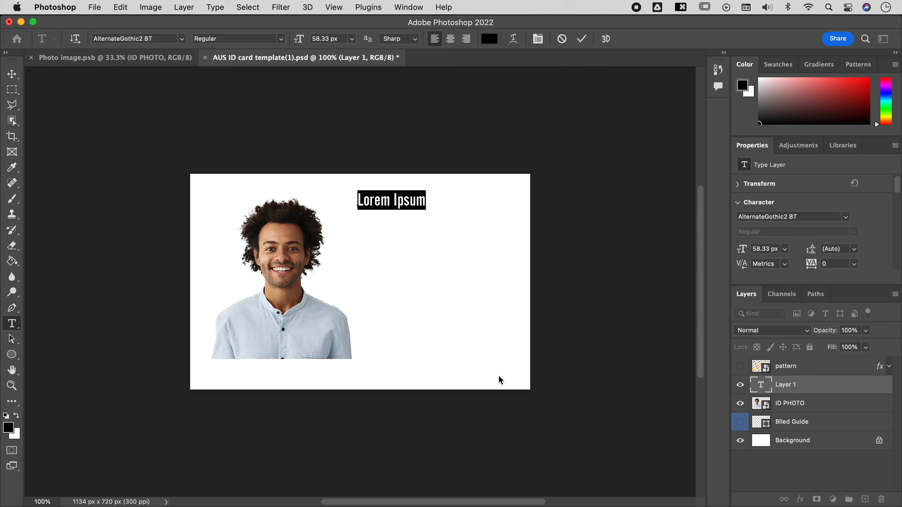
text(Compa)
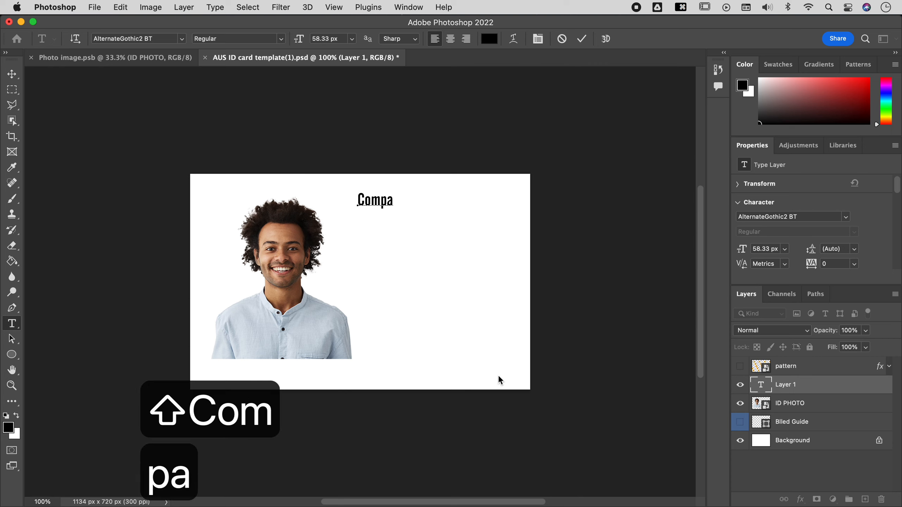
text(ny )
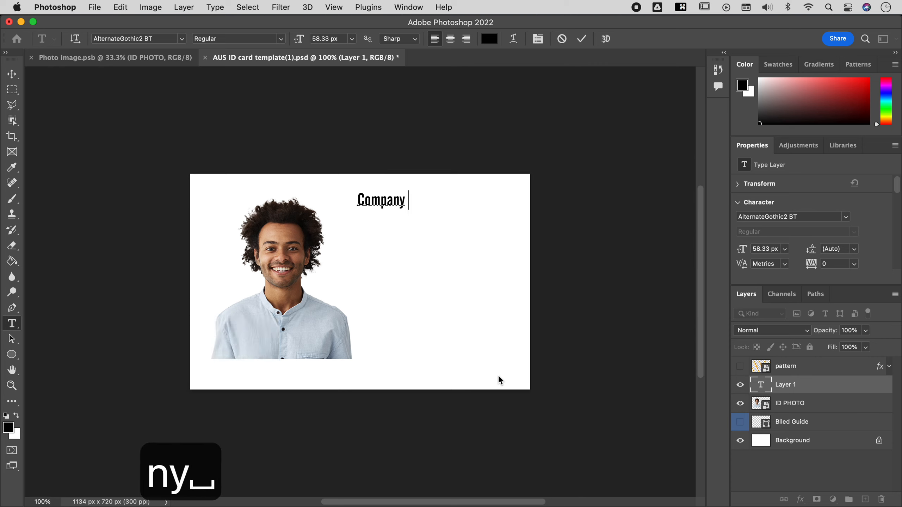
text(Here)
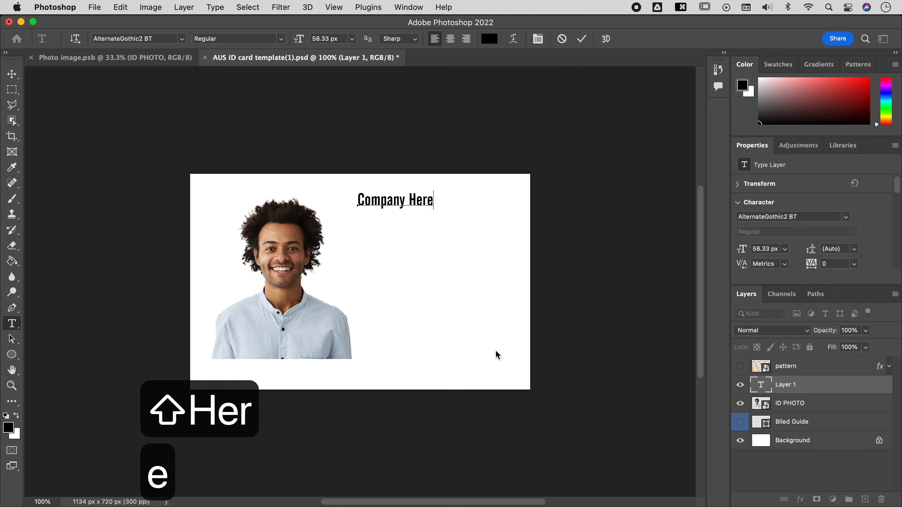
click(582, 37)
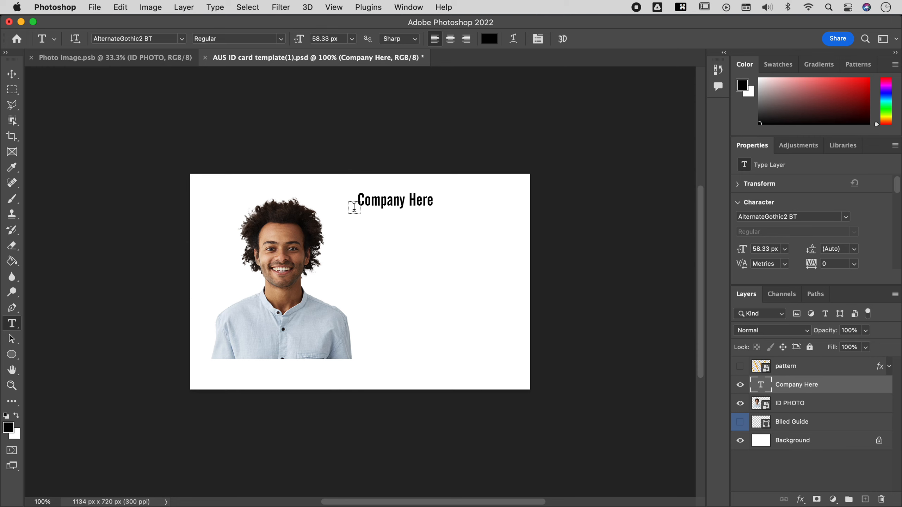
Try extending the "Company Here" text with a long filler string, and delete the added characters.
click(432, 199)
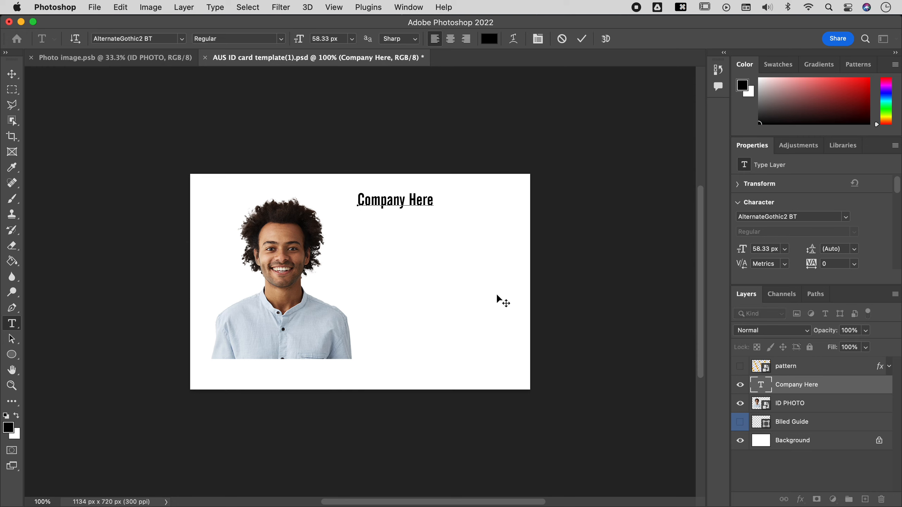
text(asifuphpWUFHPUdhvpsuhpuhh)
text(a)
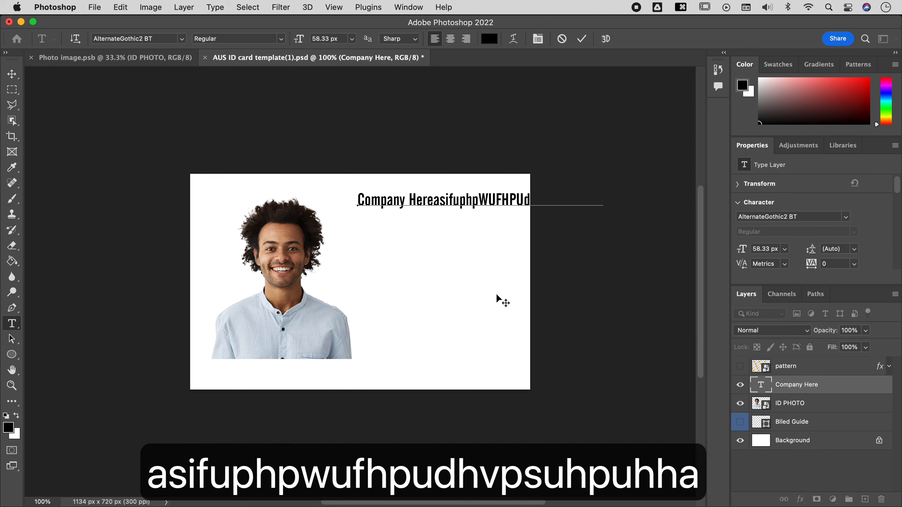
key(BackSpace)
key(BackSpace)
key(BackSpace)
key(BackSpace)
key(BackSpace)
key(BackSpace)
key(BackSpace)
key(BackSpace)
key(BackSpace)
key(BackSpace)
key(BackSpace)
key(BackSpace)
key(BackSpace)
key(BackSpace)
key(BackSpace)
key(BackSpace)
key(BackSpace)
key(BackSpace)
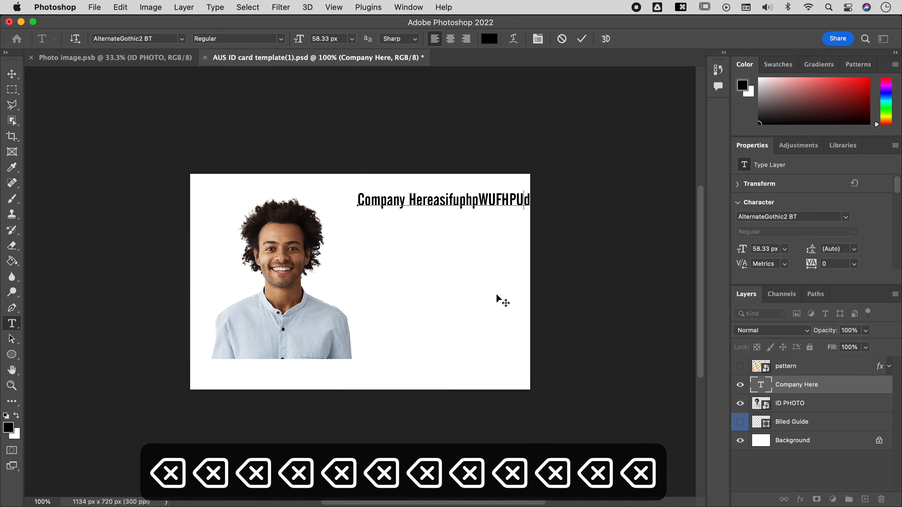
key(BackSpace)
key(BackSpace)
key(BackSpace)
key(BackSpace)
key(BackSpace)
key(BackSpace)
key(BackSpace)
key(BackSpace)
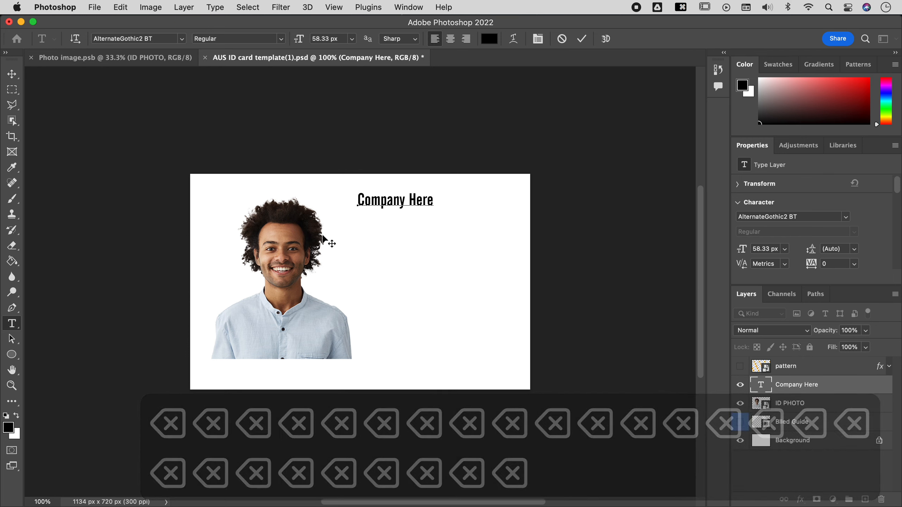
click(583, 40)
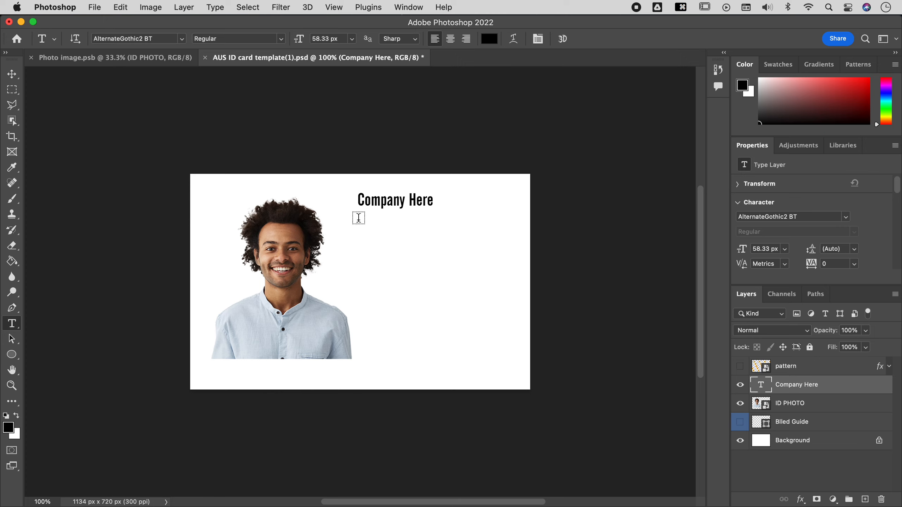
Draw a paragraph text box below "Company Here" reaching down to the photo's lower edge, and set its font size to 48 px.
drag(359, 220, 514, 359)
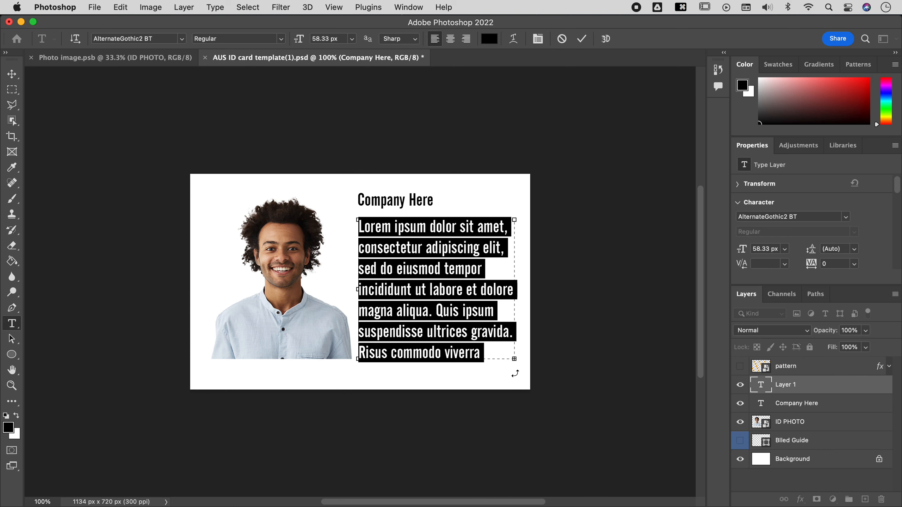
click(352, 39)
click(347, 182)
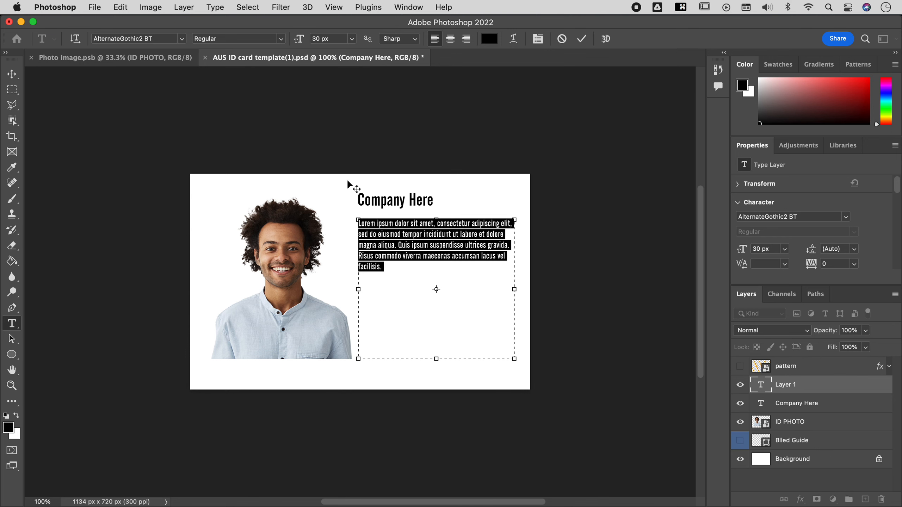
click(352, 38)
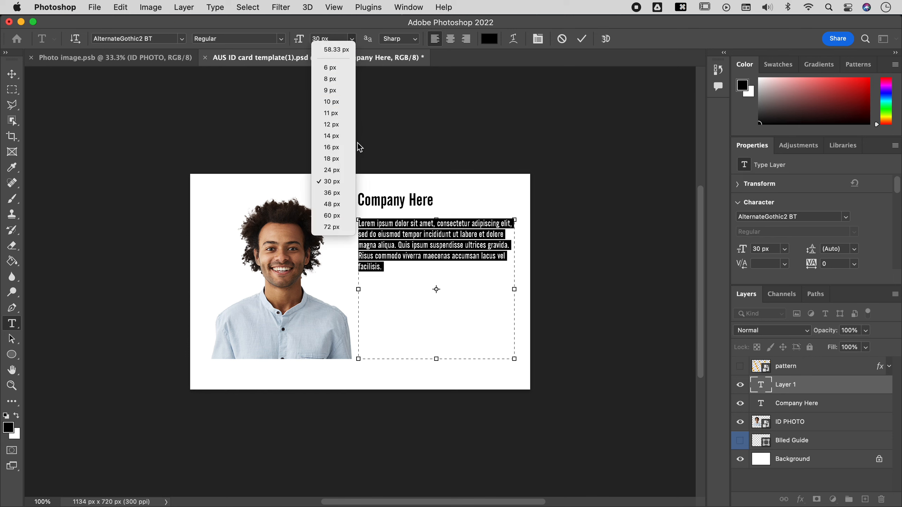
click(341, 205)
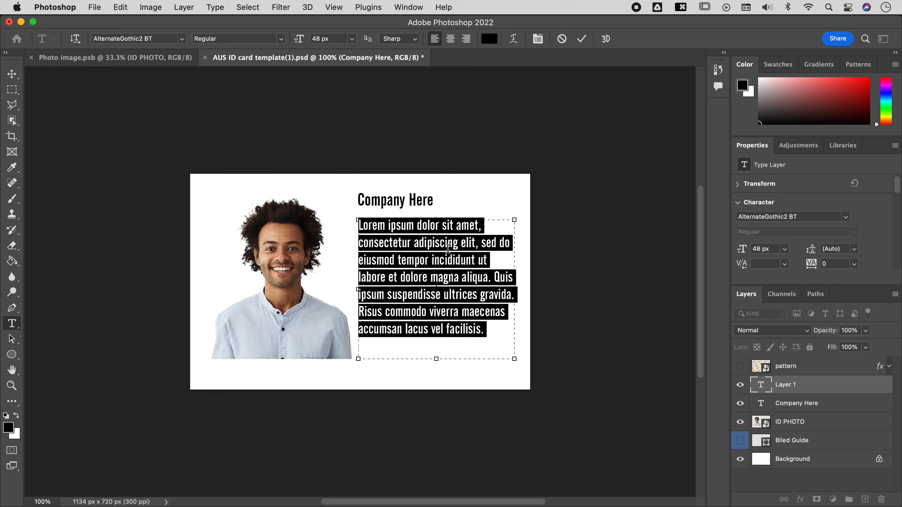
Replace the placeholder text in the paragraph box with the line "Name: bwyfgwe".
text(Nema)
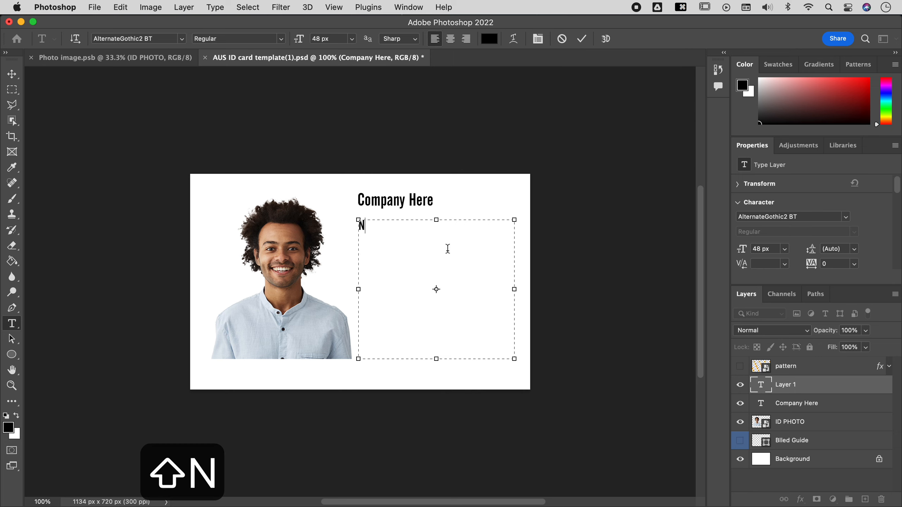
key(BackSpace)
key(BackSpace)
key(BackSpace)
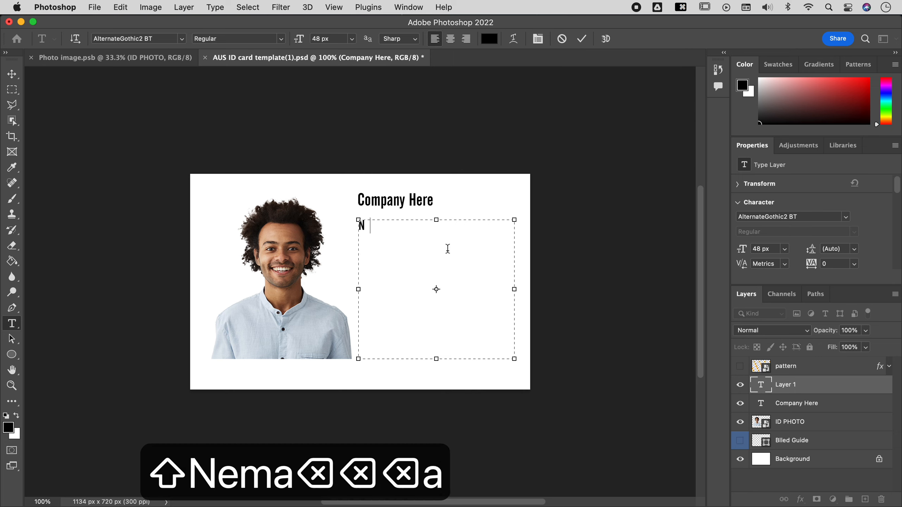
text(ame: )
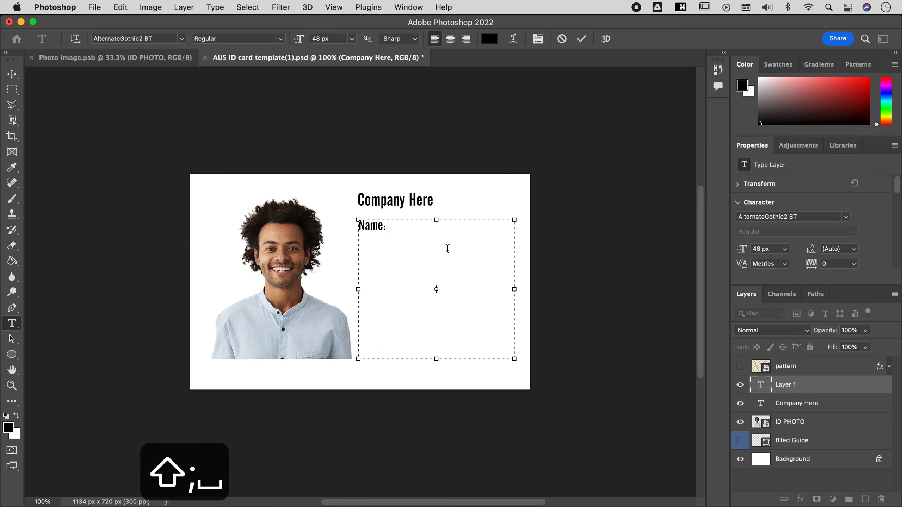
text(bwyfgwe)
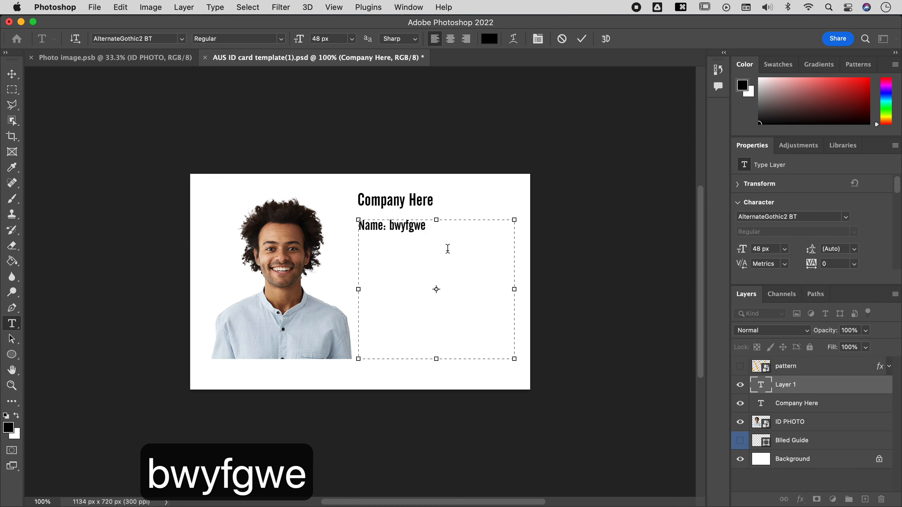
Add the lines "Age:" and "Class Licence:" below the name line.
key(Return)
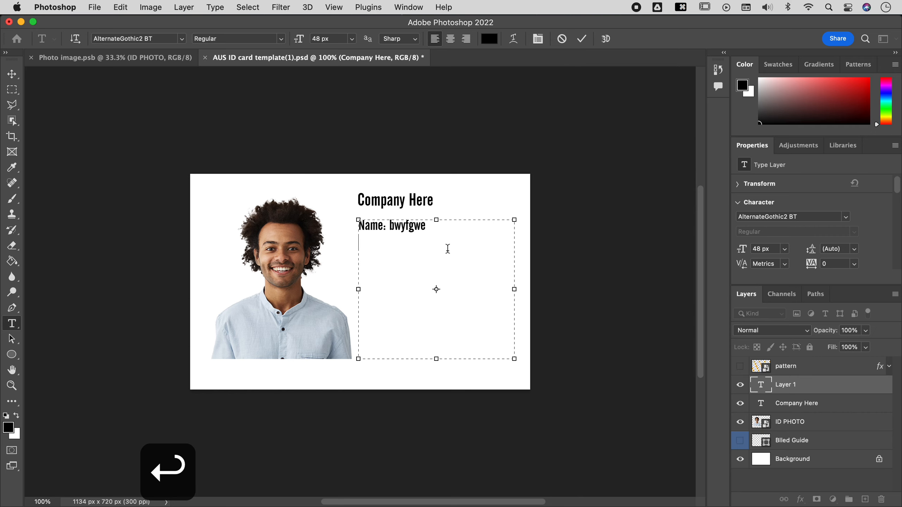
text(A)
key(BackSpace)
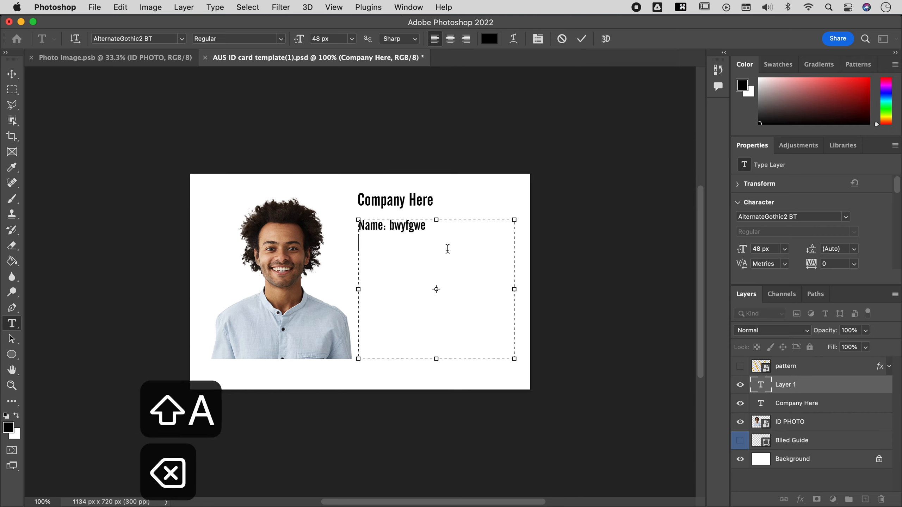
text(Age:)
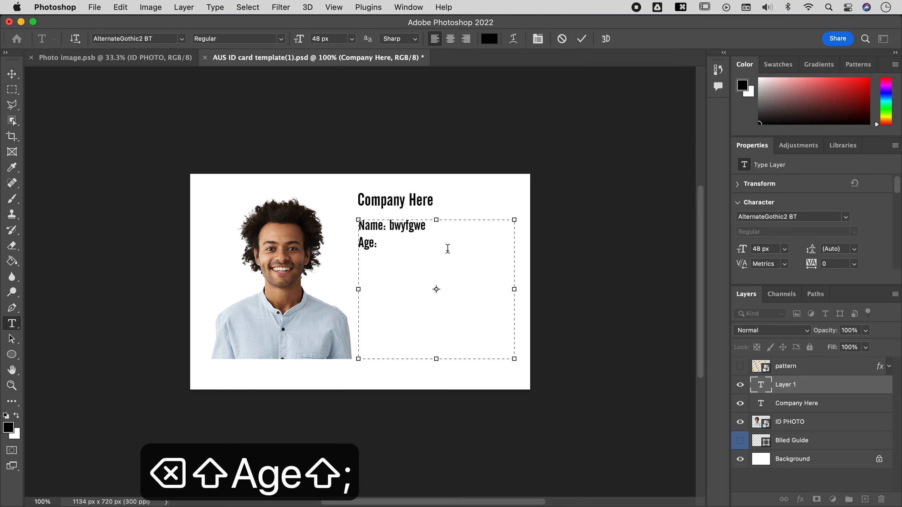
key(Return)
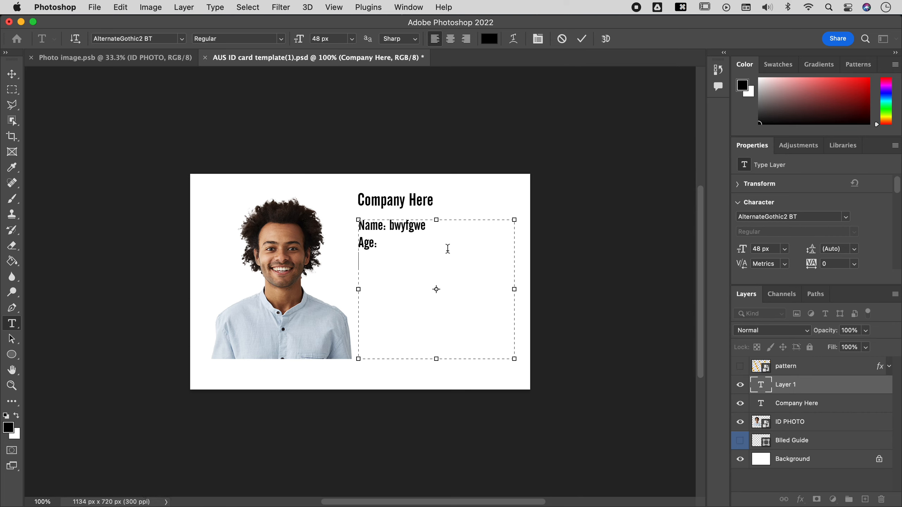
text(C)
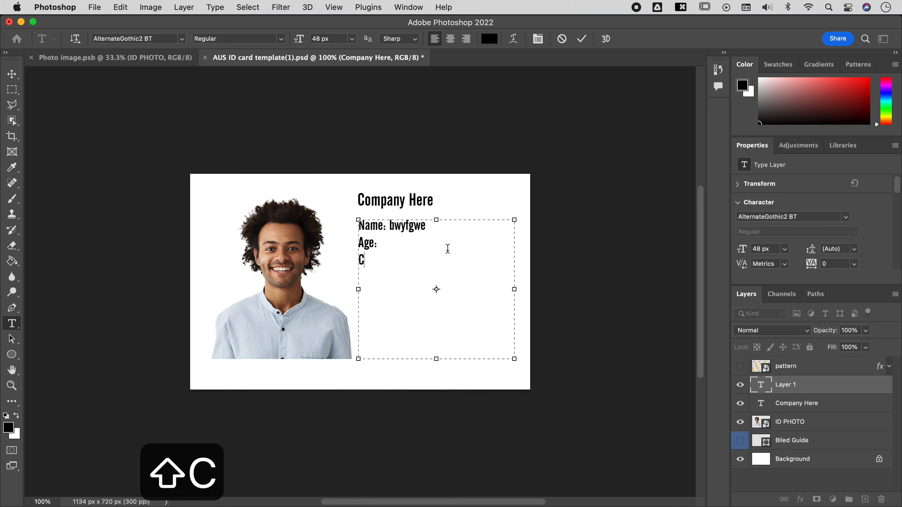
text(lass Lice)
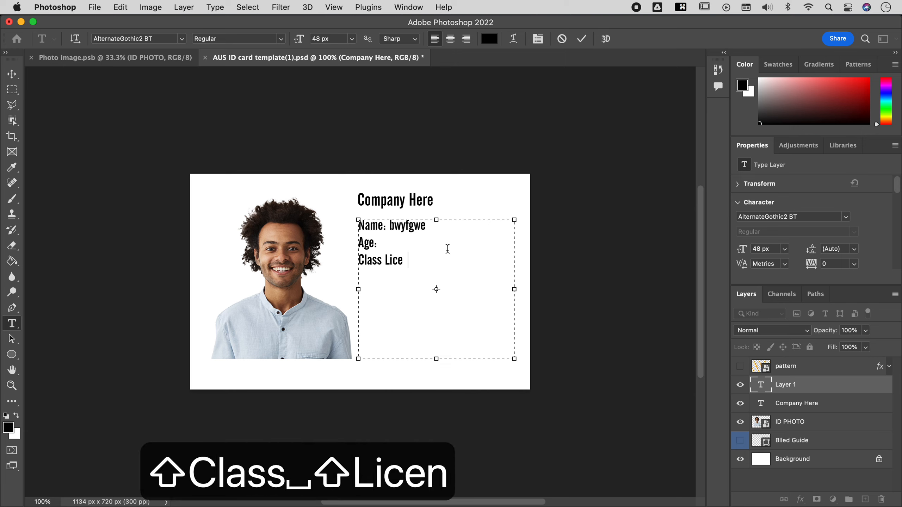
text(nce:)
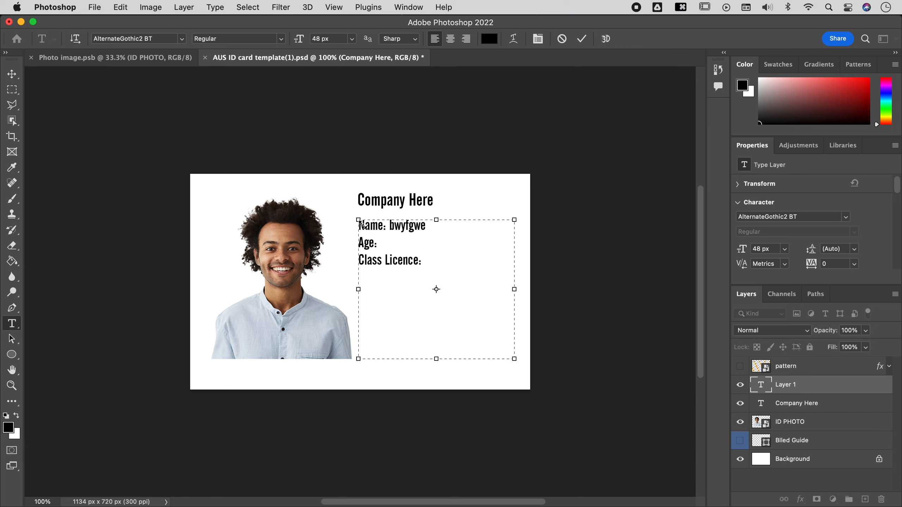
Spell-check the whole paragraph text, ignoring "bwyfgwe" and changing "Licence" to "License".
drag(360, 223, 388, 242)
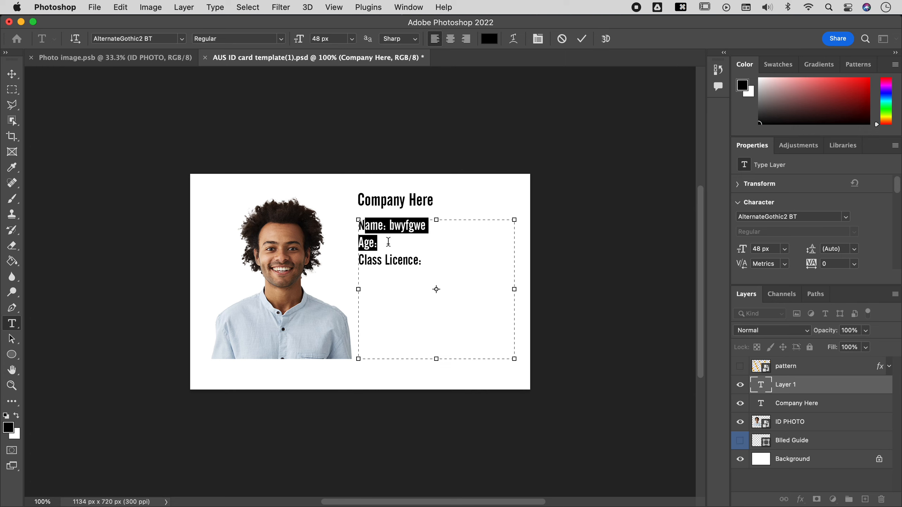
key(super+a)
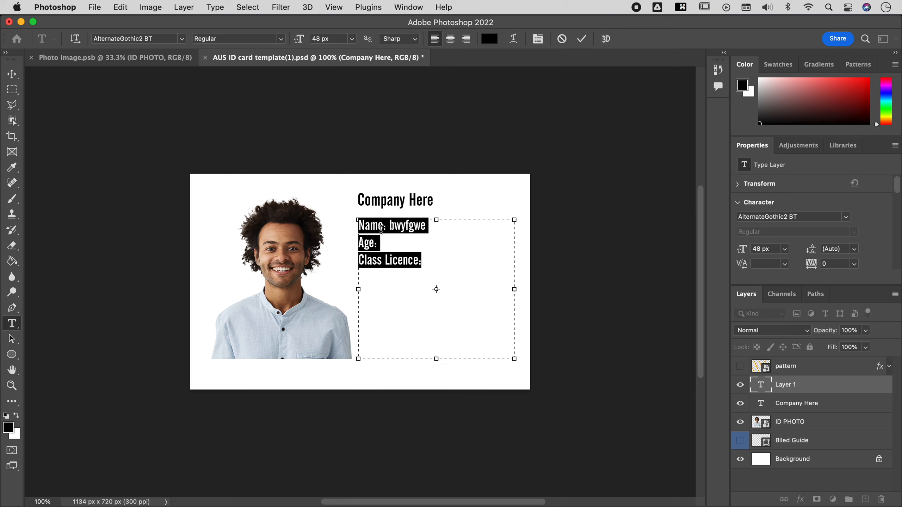
right_click(379, 230)
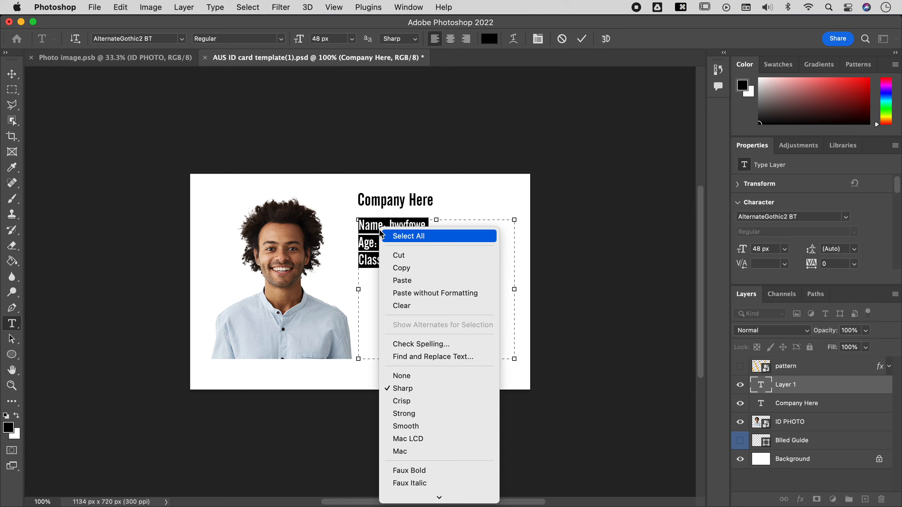
click(407, 341)
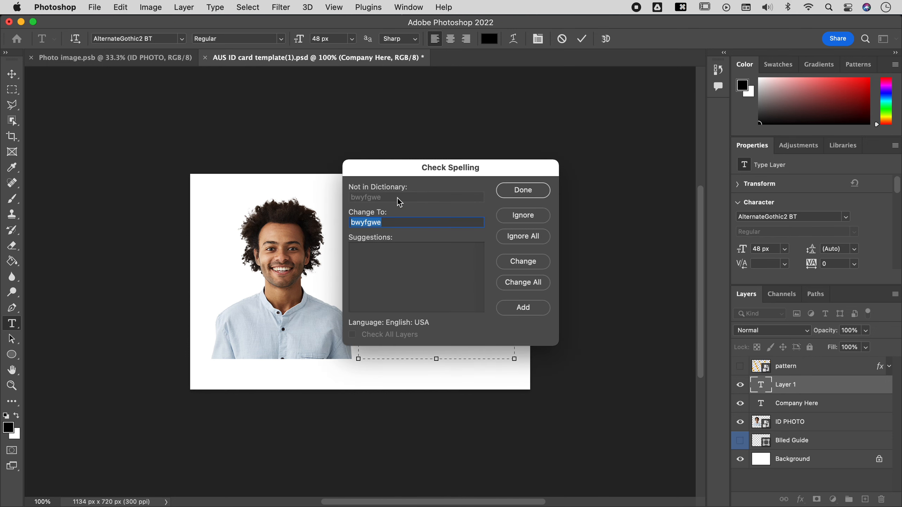
drag(408, 168, 582, 109)
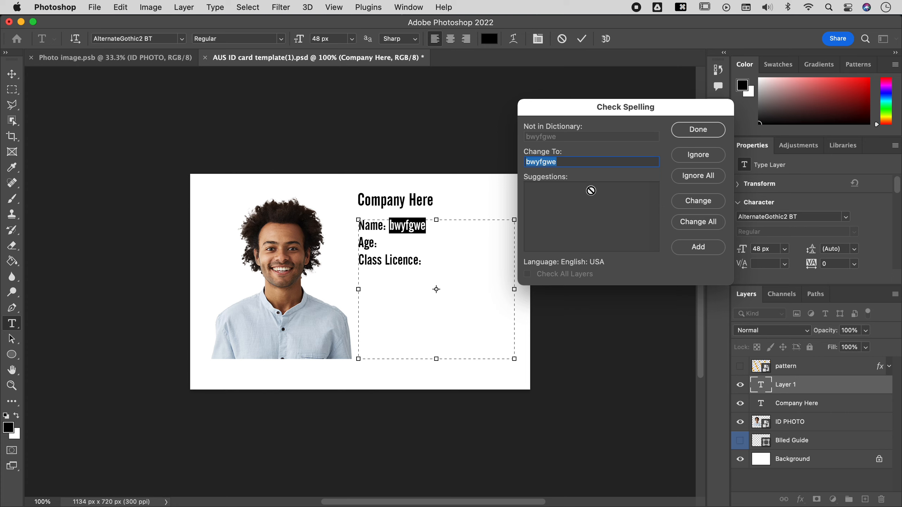
click(698, 155)
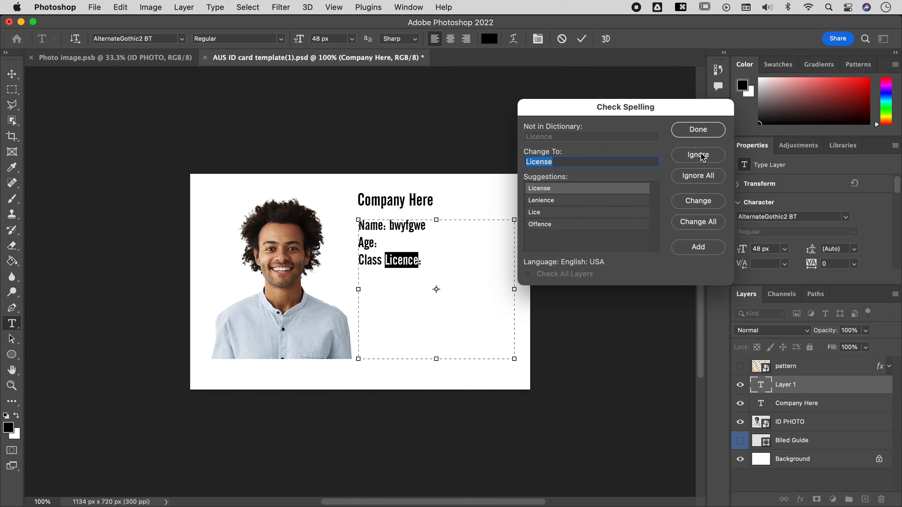
double_click(533, 193)
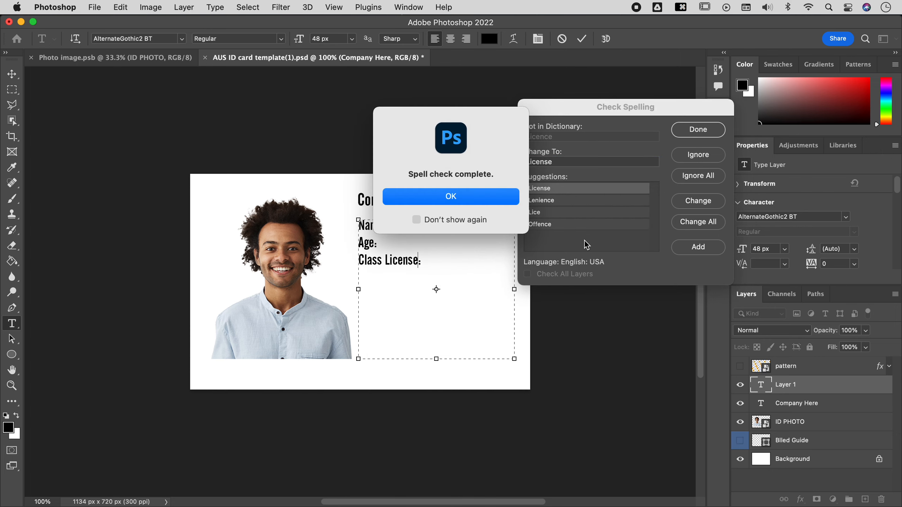
click(434, 199)
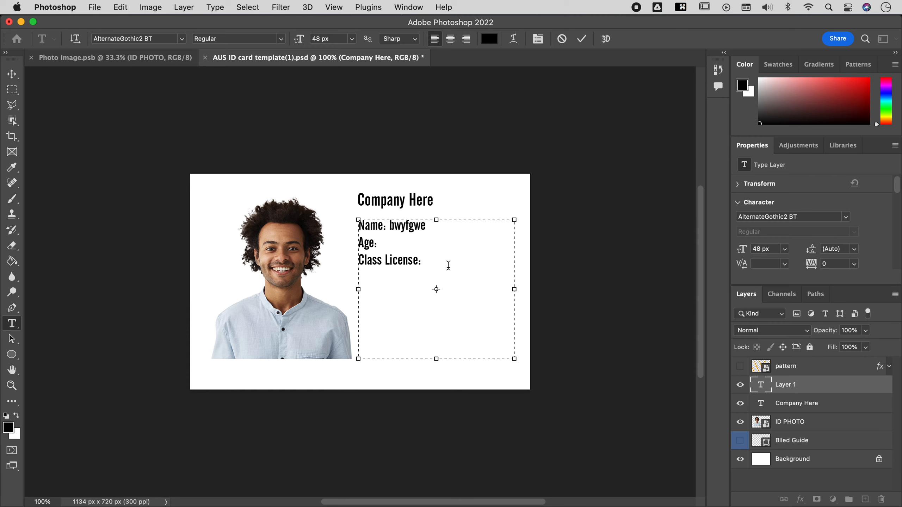
Change the font of the "Class License:" line to Alegreya Sans SC and commit the text edit.
drag(426, 261, 346, 270)
click(385, 258)
drag(420, 259, 337, 263)
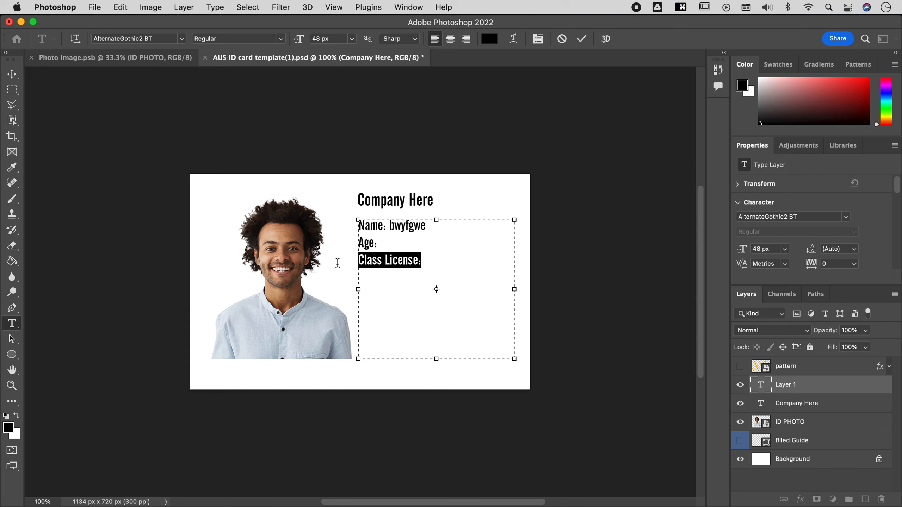
click(182, 38)
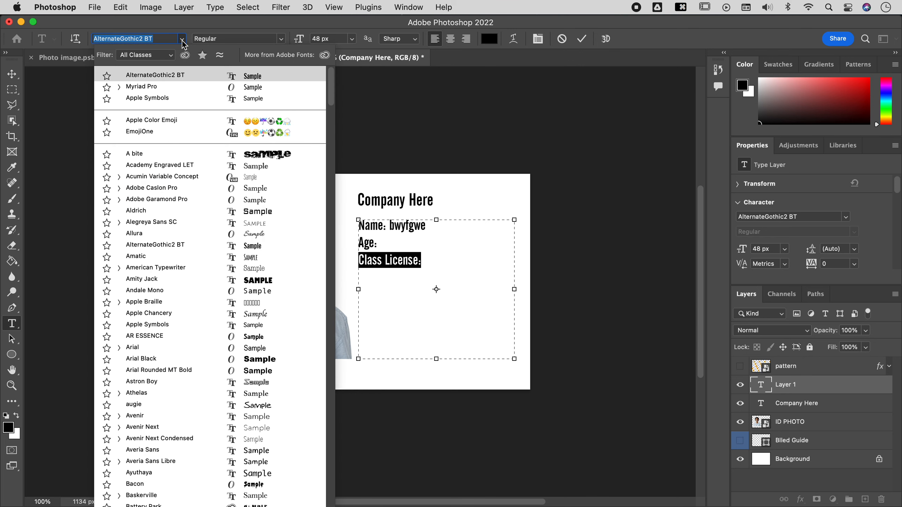
click(165, 222)
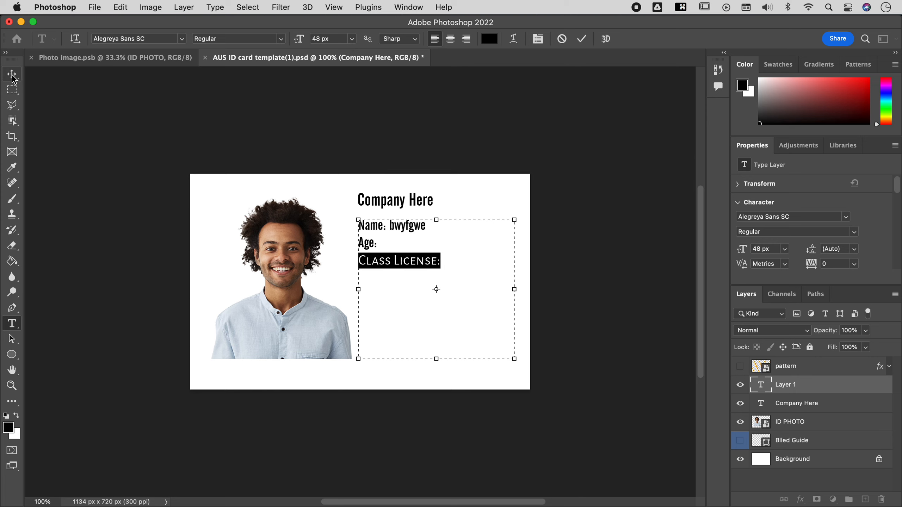
click(581, 39)
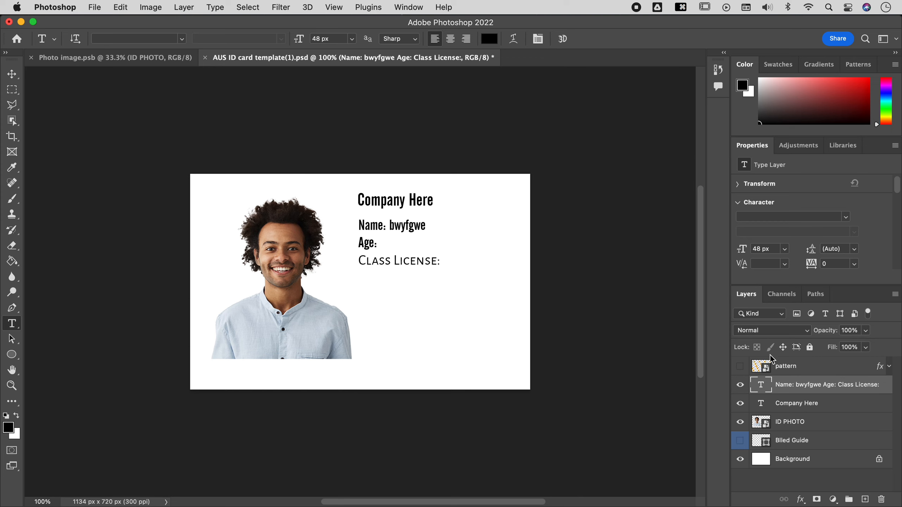
Show the detailed character settings and set the paragraph text's leading to 43 px and tracking to 140.
key(t)
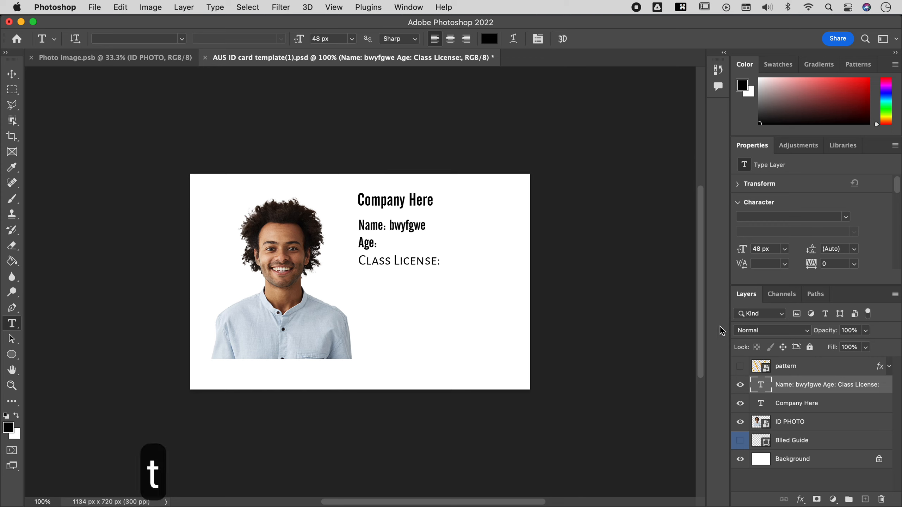
click(537, 38)
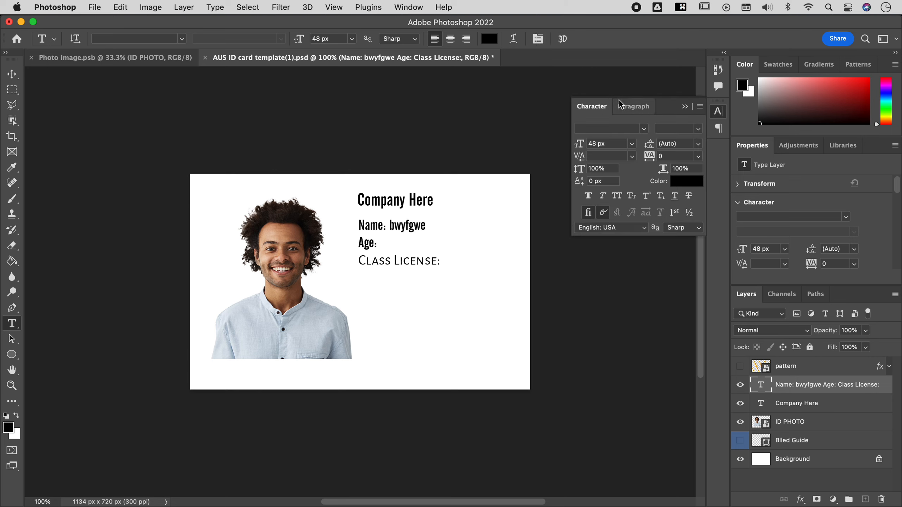
drag(666, 110, 604, 72)
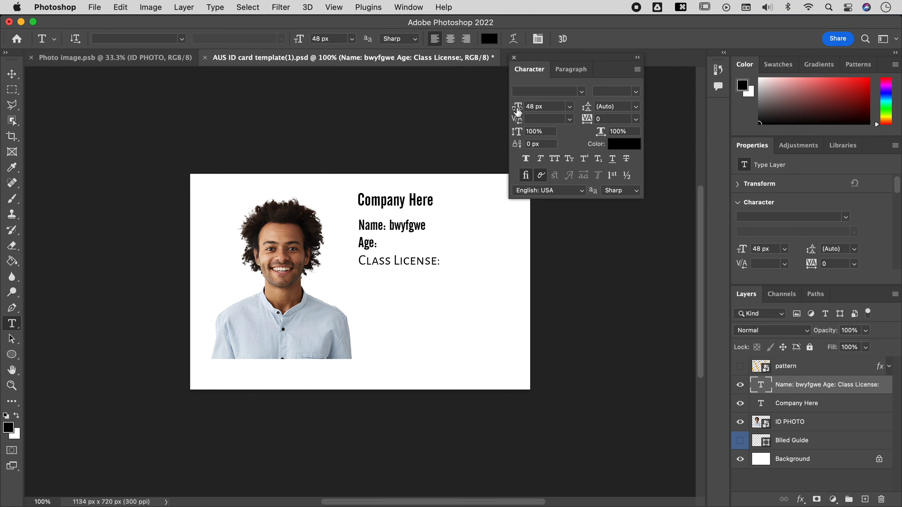
mouse_move(588, 110)
mouse_down()
mouse_move(600, 110)
mouse_move(573, 112)
mouse_move(582, 113)
mouse_up()
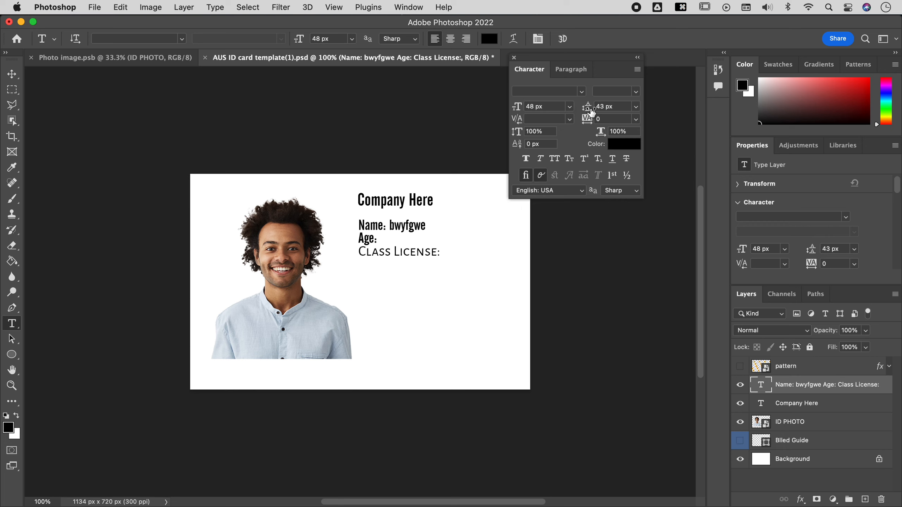
drag(603, 117, 577, 120)
text(140)
key(Return)
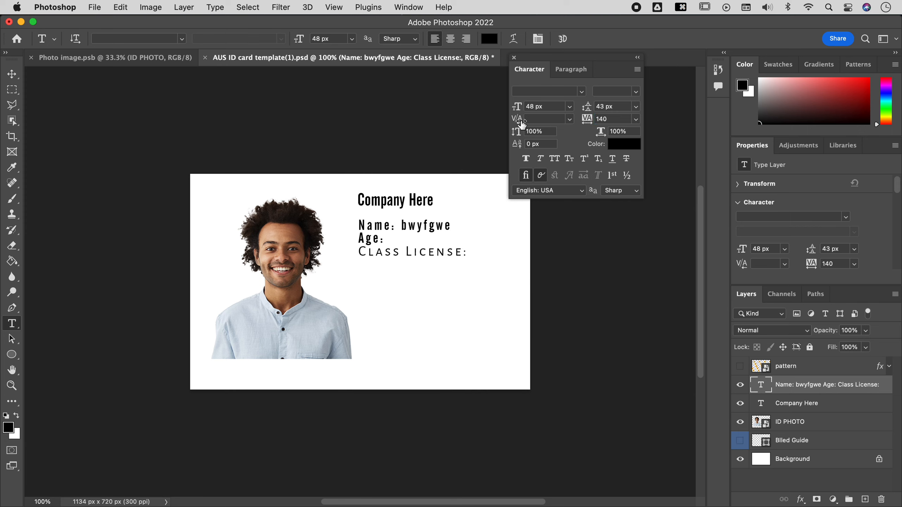
Set the paragraph text's vertical scale to 113% and baseline shift to -4 px, with faux italic applied.
click(518, 134)
text(140)
key(Return)
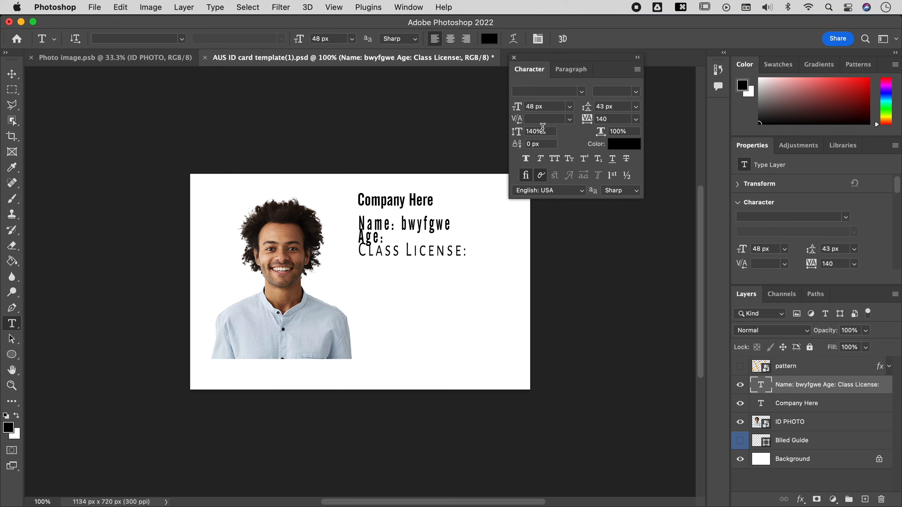
mouse_move(515, 135)
mouse_down()
mouse_move(504, 130)
mouse_move(532, 142)
mouse_move(504, 146)
mouse_move(516, 148)
mouse_up()
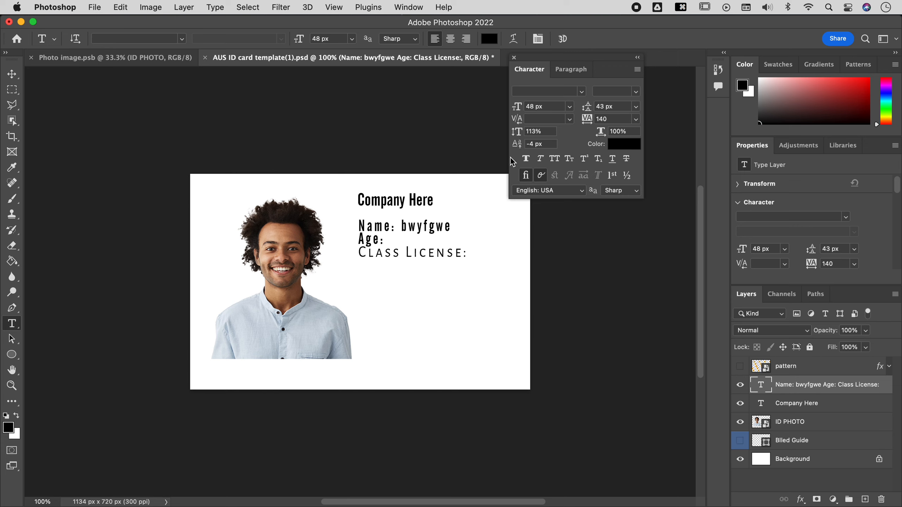
click(541, 159)
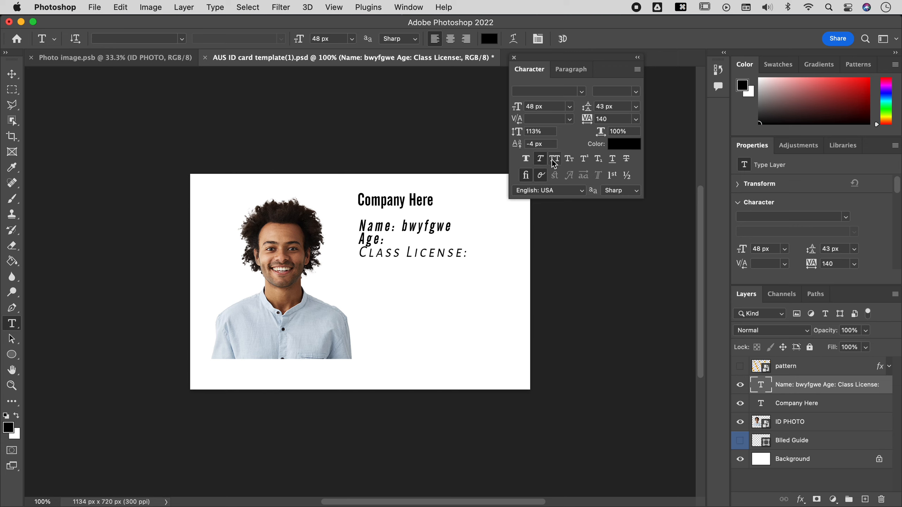
Try small caps and superscript on the paragraph text, turning both off again along with faux italic.
click(568, 160)
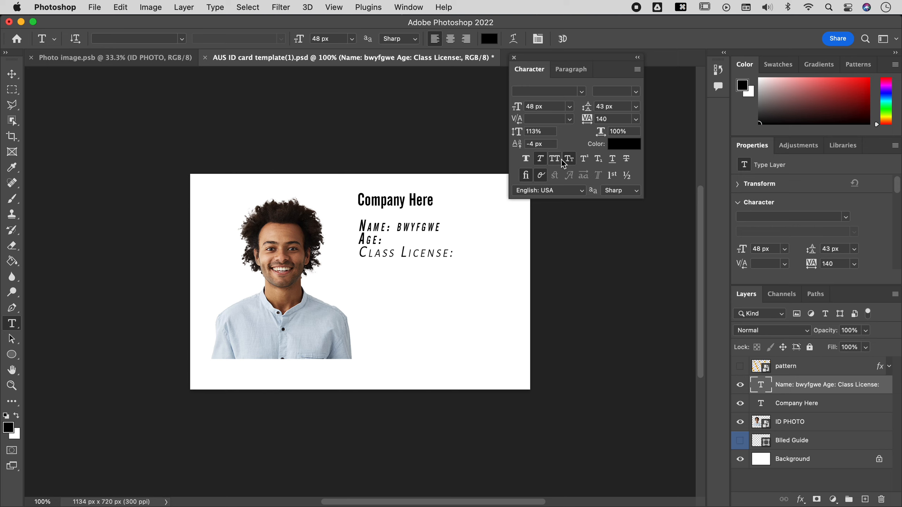
click(584, 160)
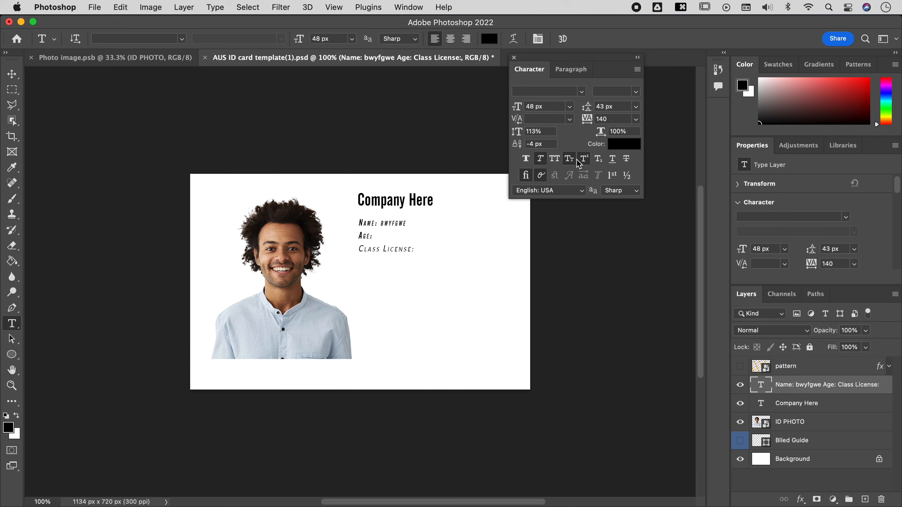
click(568, 160)
click(584, 160)
click(540, 160)
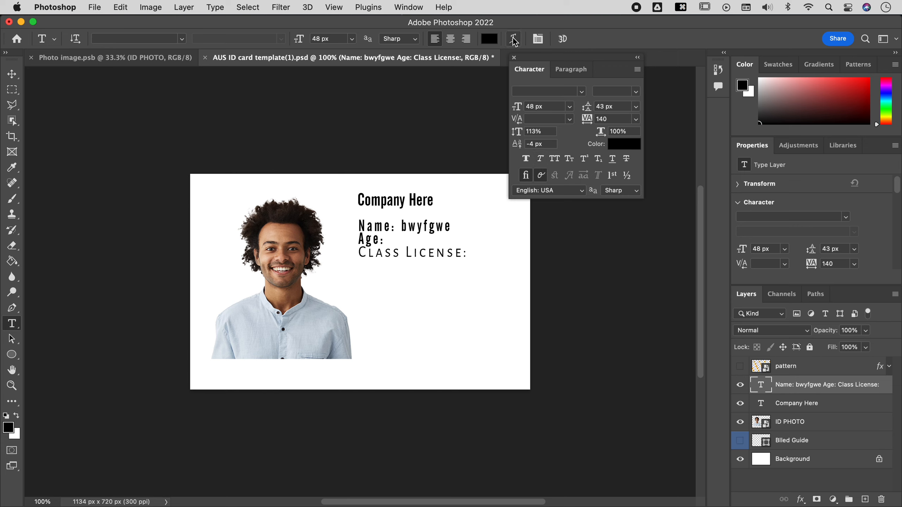
Try centre and right alignment on the paragraph text, restore left alignment and return to the character settings.
click(567, 69)
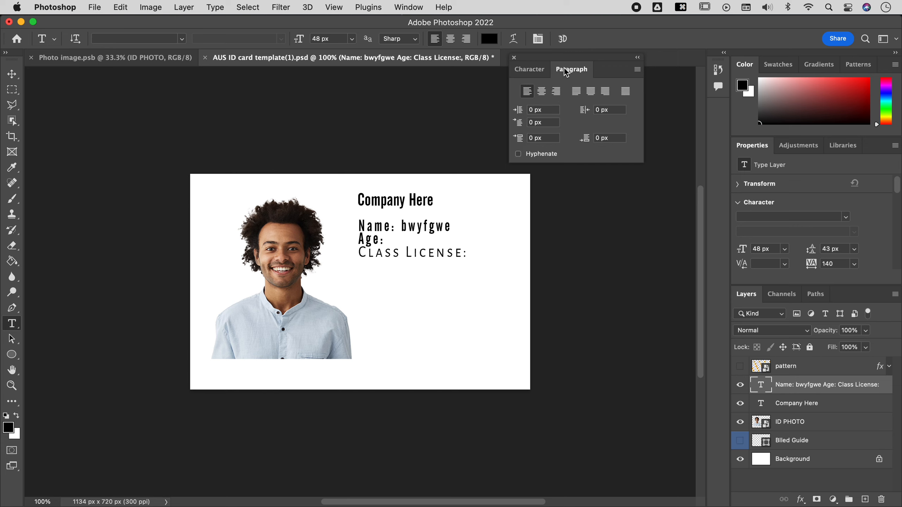
click(541, 92)
click(556, 91)
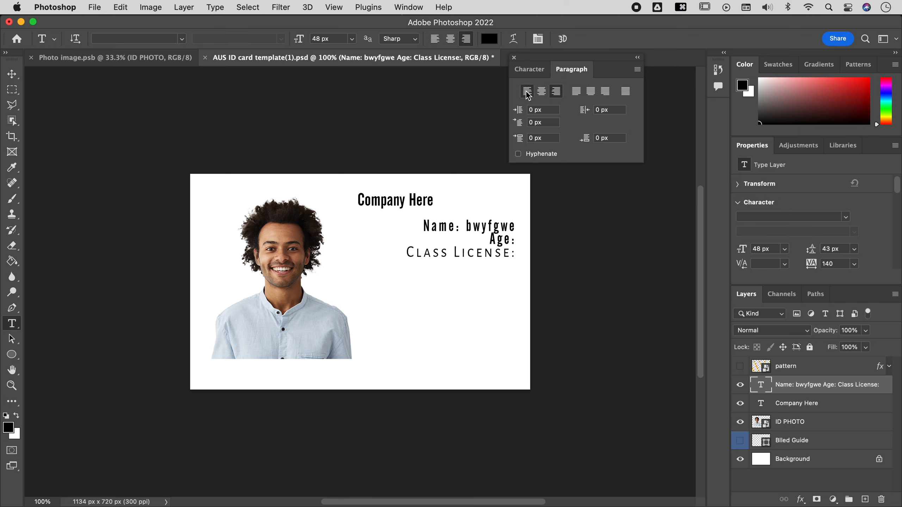
click(527, 92)
click(529, 69)
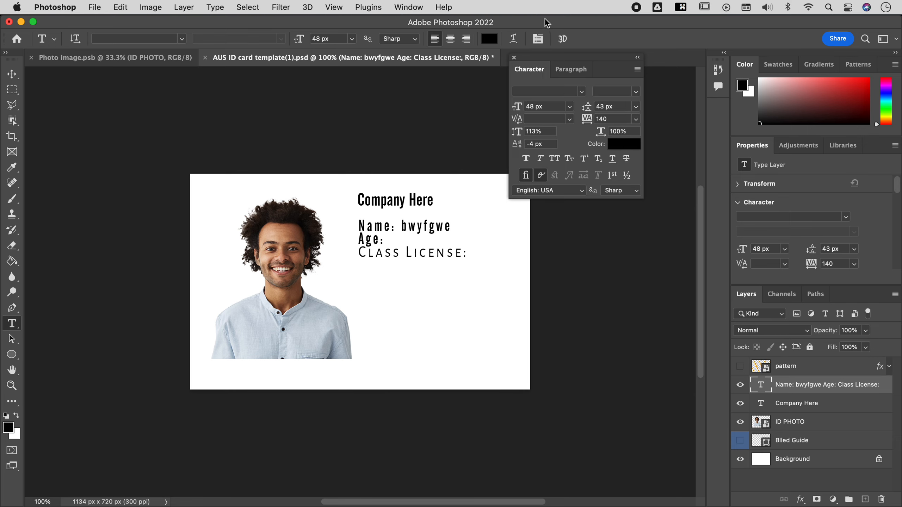
Preview Warp Text on the paragraph using Arc at +19% bend and Twist at +90% bend, and cancel the warp.
click(513, 39)
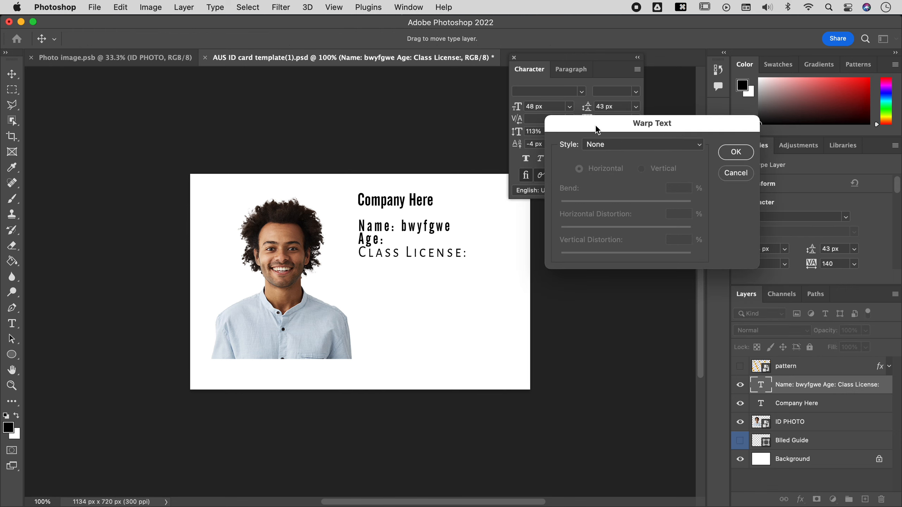
click(597, 146)
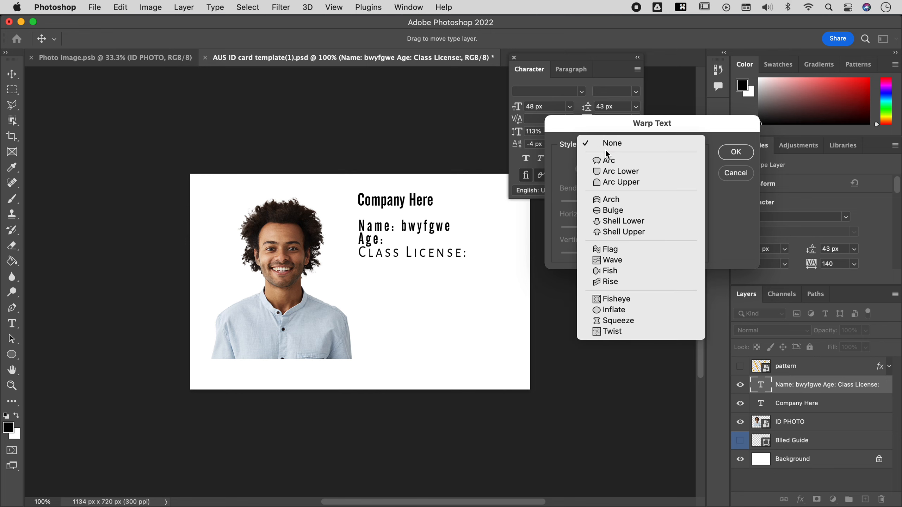
click(609, 160)
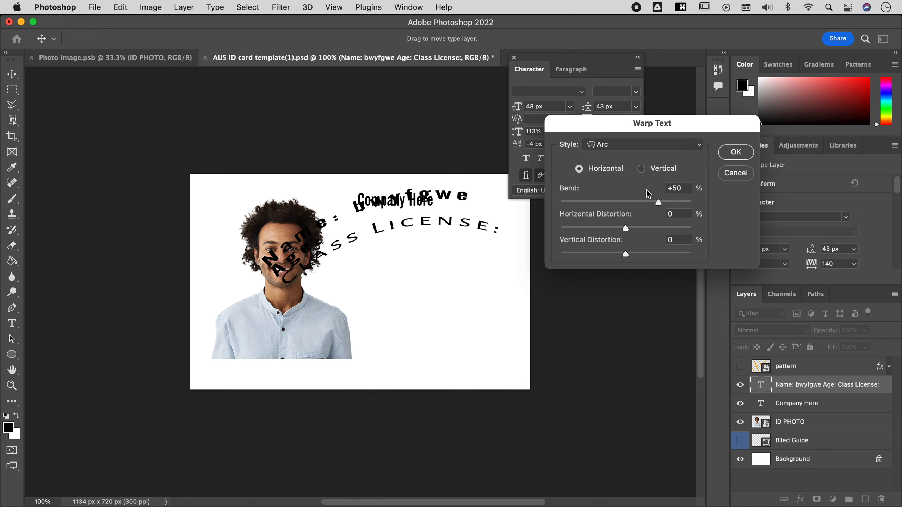
drag(658, 202, 638, 202)
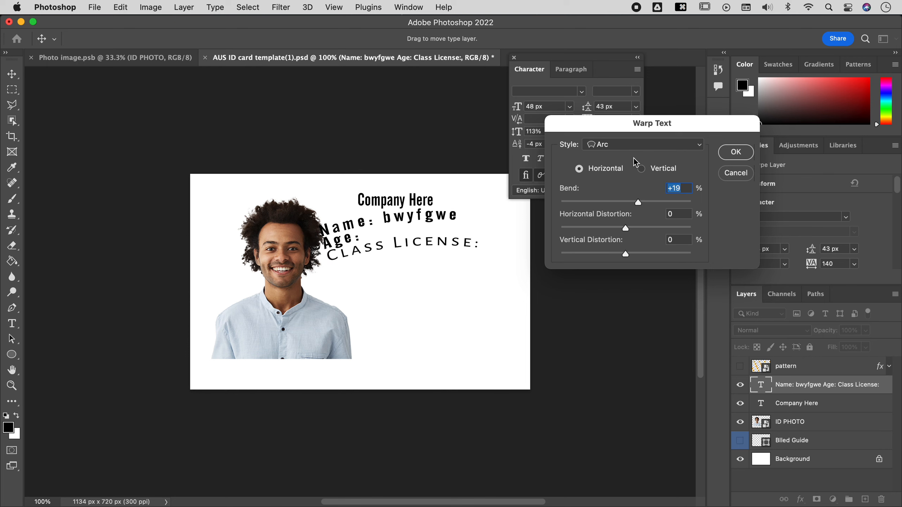
click(629, 145)
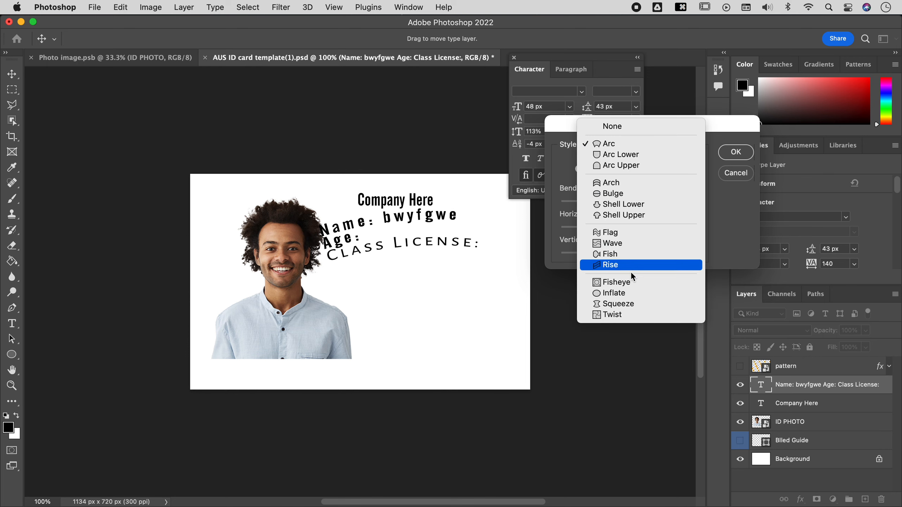
click(620, 313)
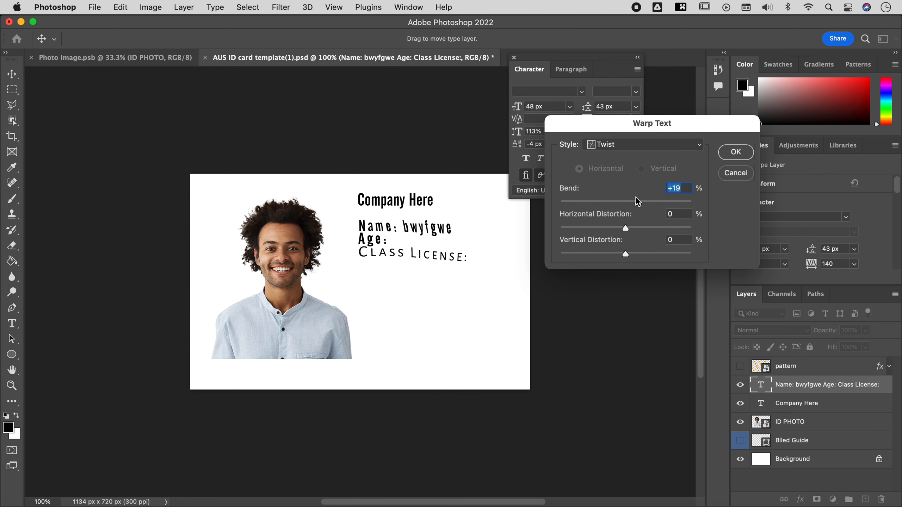
drag(661, 201, 680, 199)
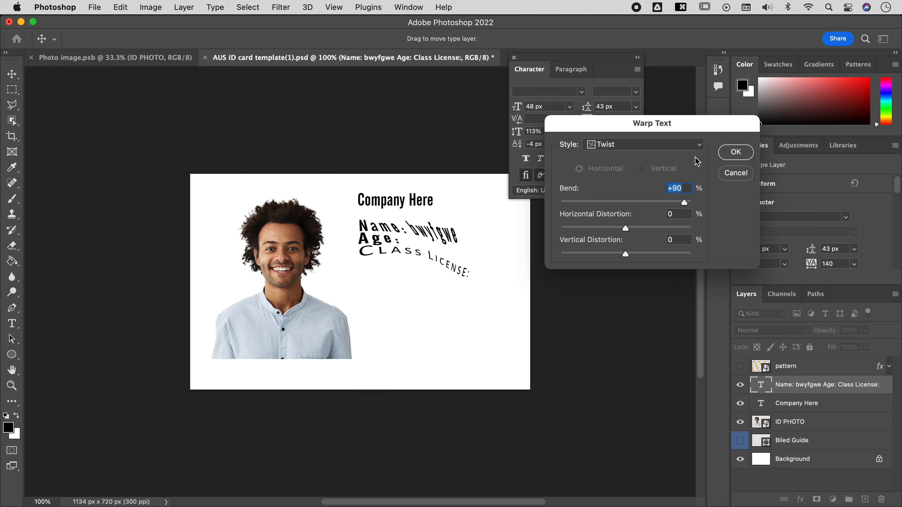
click(736, 174)
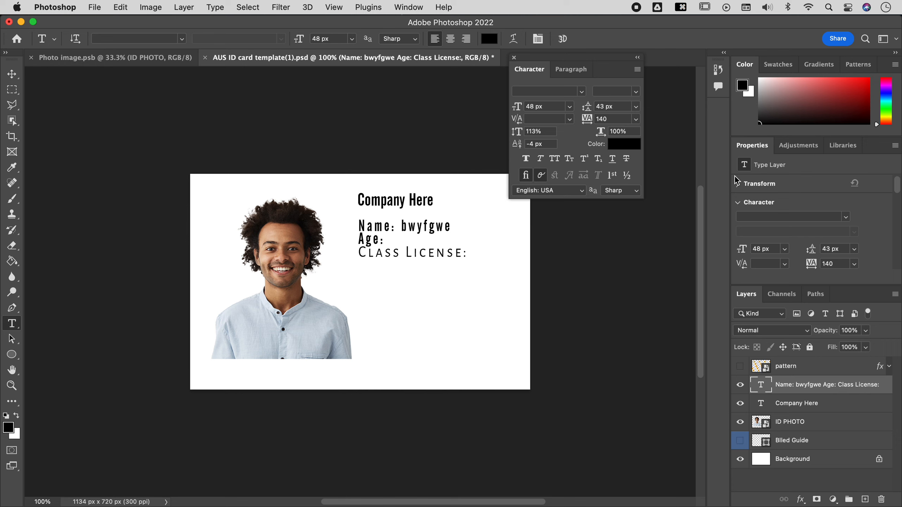
Replace the "Class License:" line with random filler lines until the text overflows the bottom of its text box.
click(372, 259)
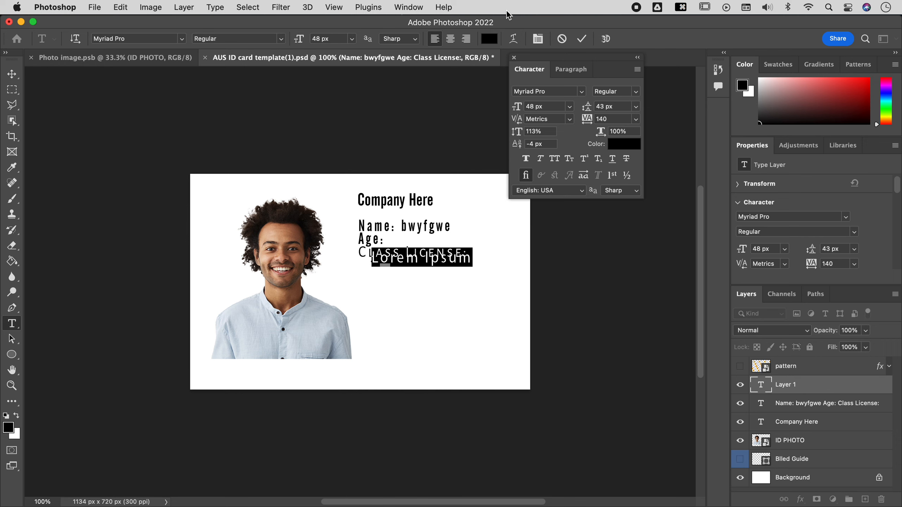
click(561, 38)
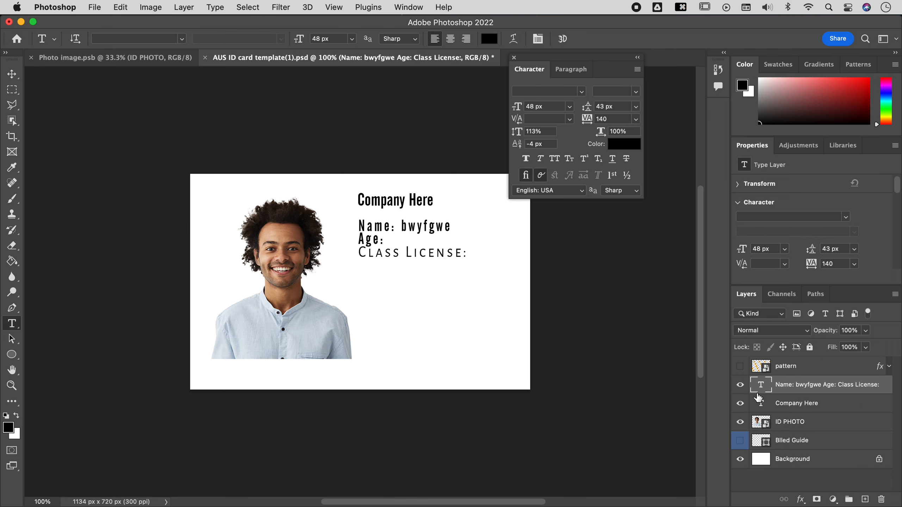
drag(359, 253, 469, 254)
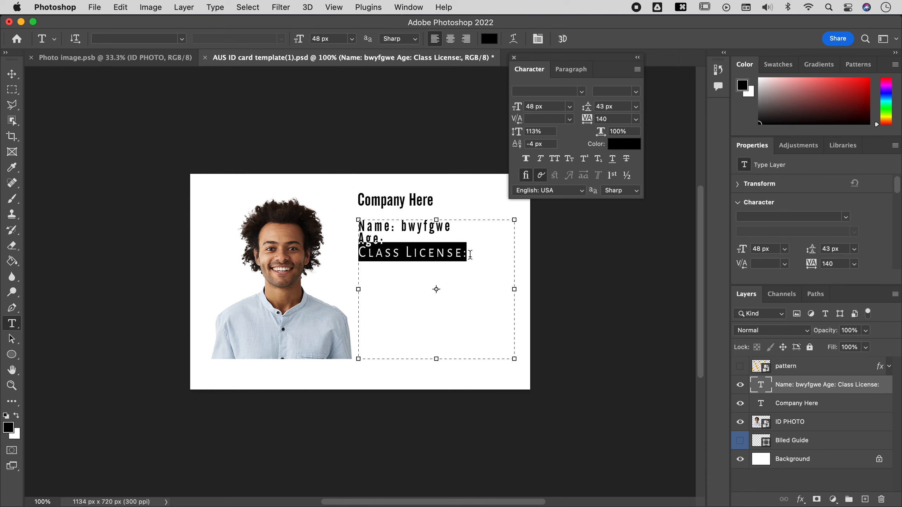
key(BackSpace)
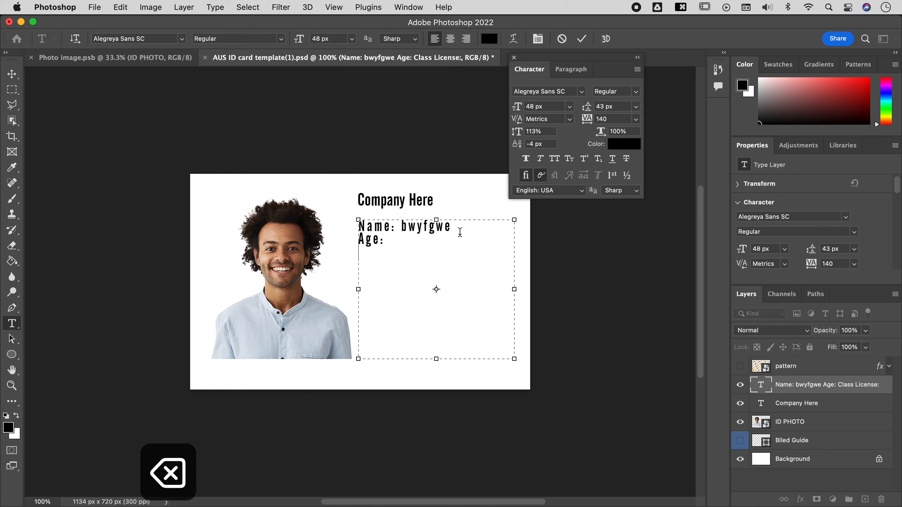
text(/j;abndf;jd)
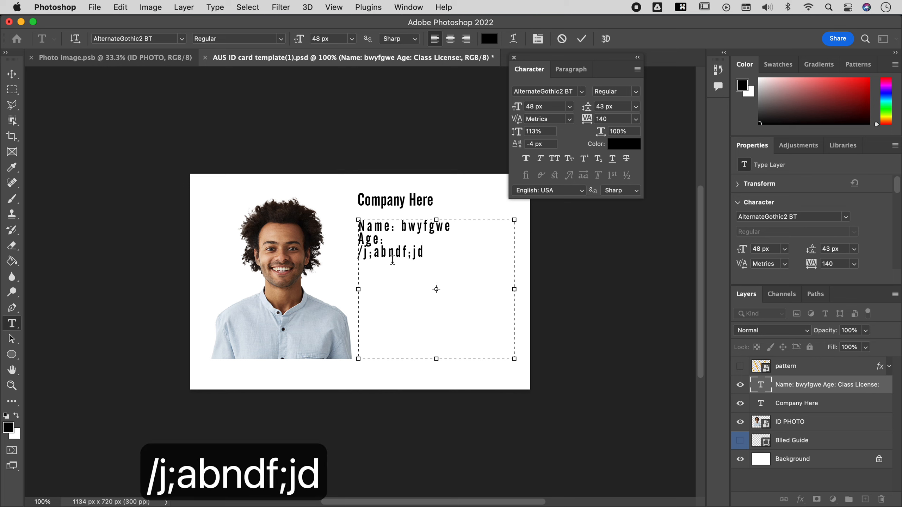
key(Return)
text(svsfjv;nsvs)
text(NV)
key(Return)
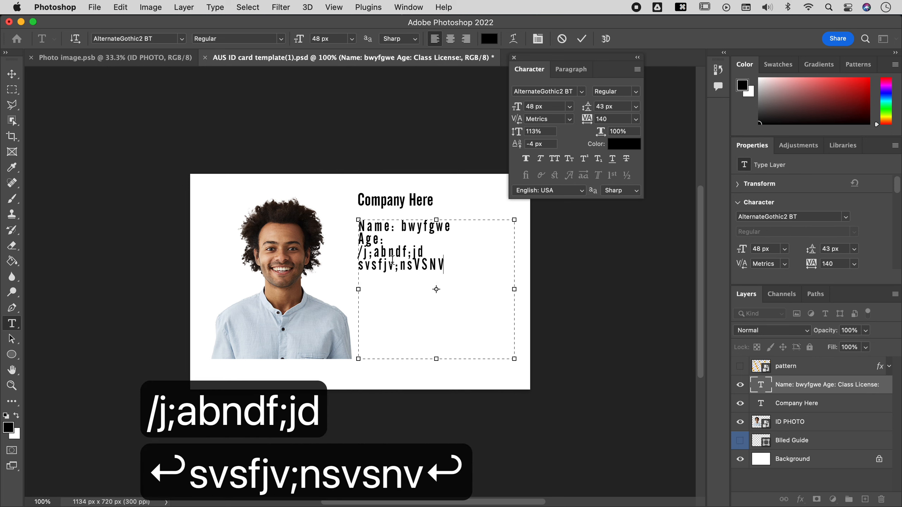
text(FVLJ;SNADVJsnvjnasvn)
key(Return)
text(sldUVBsiudvbiusdbVIU)
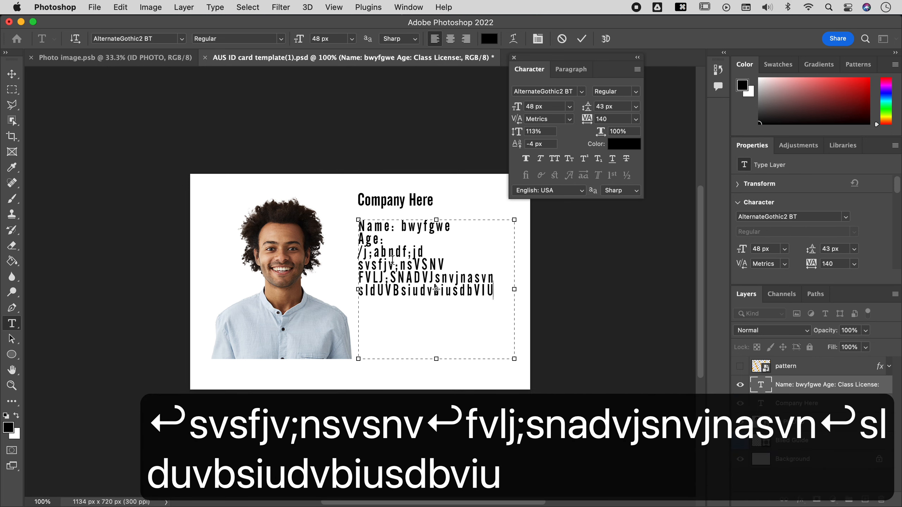
key(Return)
text(SvjibsdVLIJBSLVIJBSJVB)
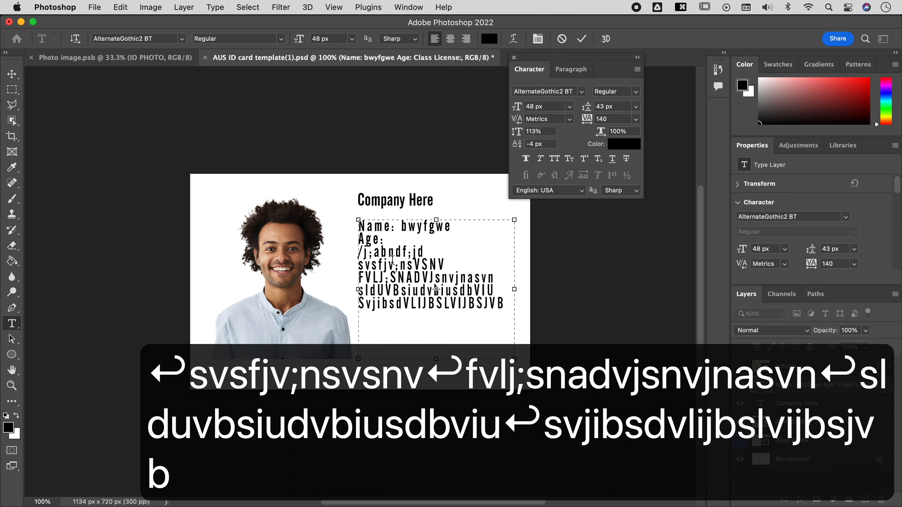
key(Return)
text(SDjblsiBVIsdbvisdbV)
key(Return)
text(asvbldiubsdvlibadSLIVBs)
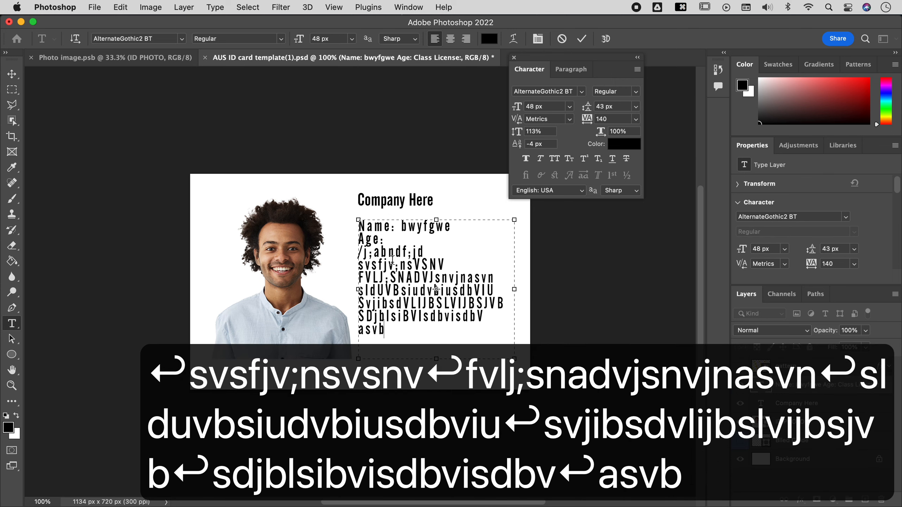
key(Return)
key(Return)
text(advljjnab;djv;oo)
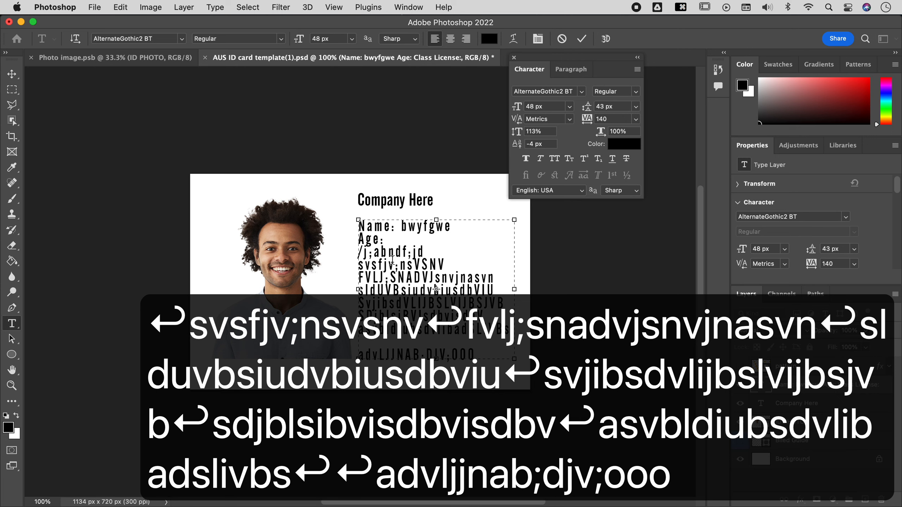
text(DD)
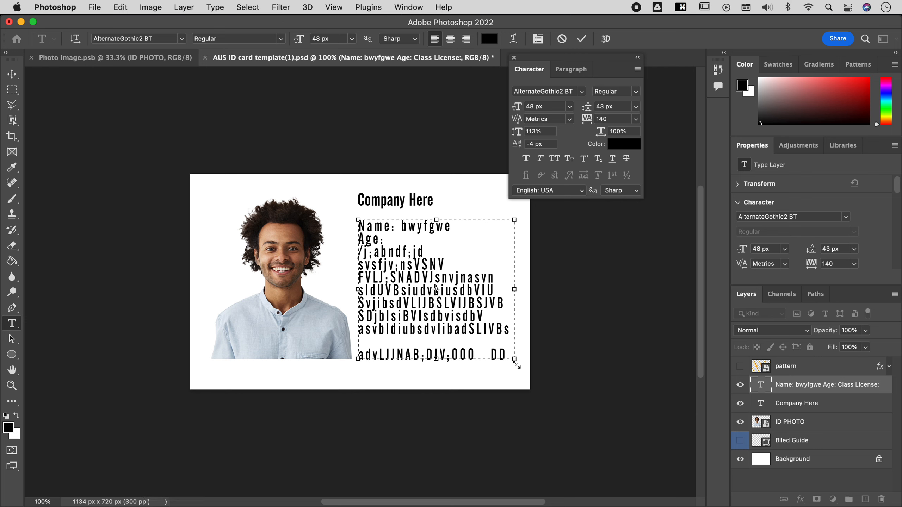
text(D)
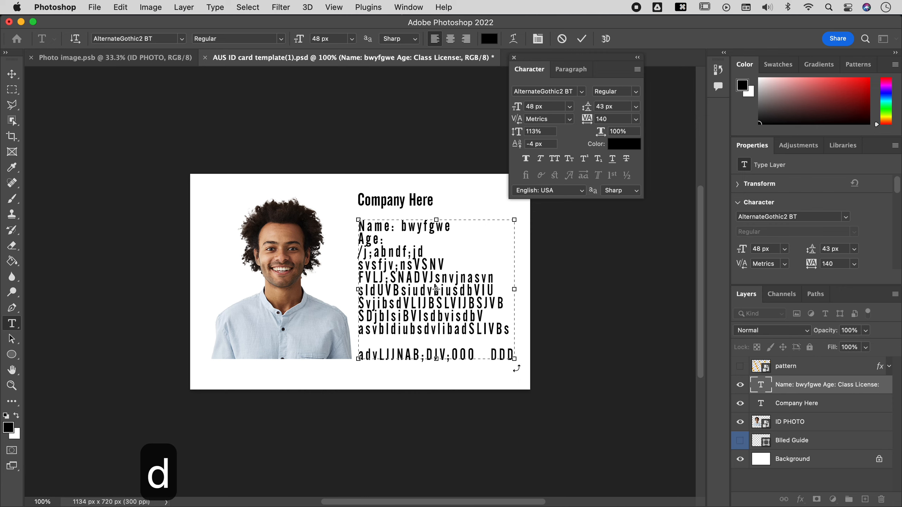
key(cmd+equal)
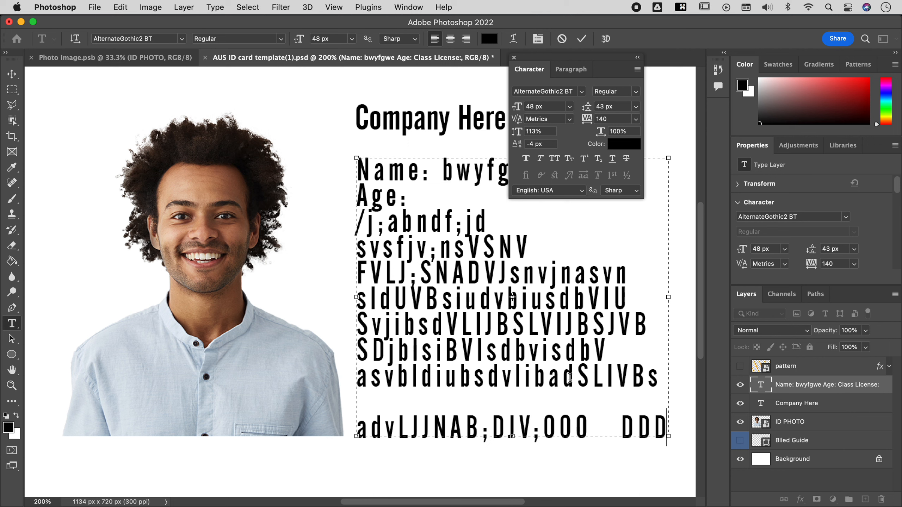
text(d)
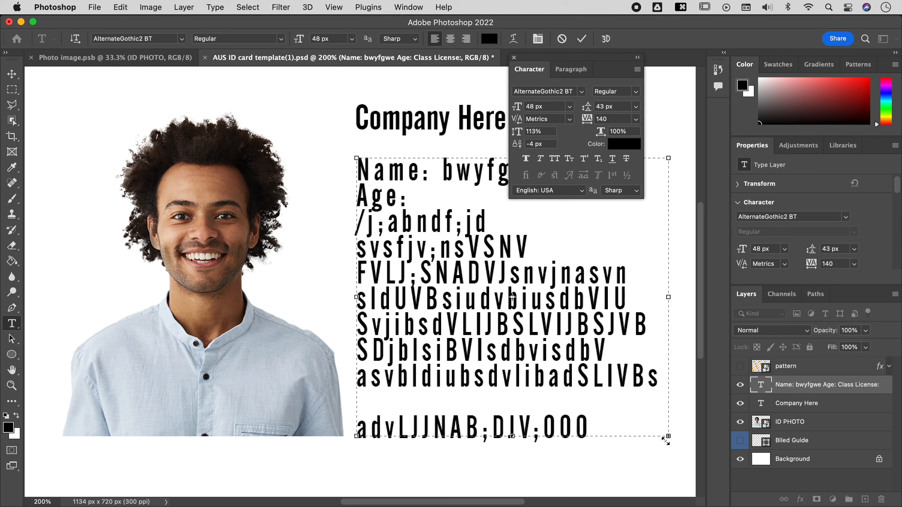
text(ddd)
Widen the text box slightly, reduce all its text to 8 px and discard the whole text edit.
mouse_move(672, 439)
mouse_down()
mouse_move(687, 497)
mouse_move(678, 436)
mouse_up()
drag(298, 43, 286, 45)
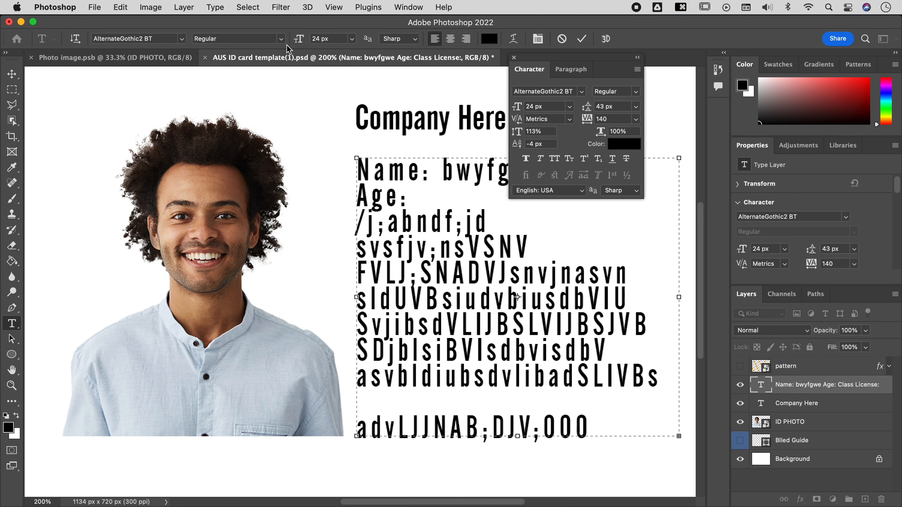
key(super+a)
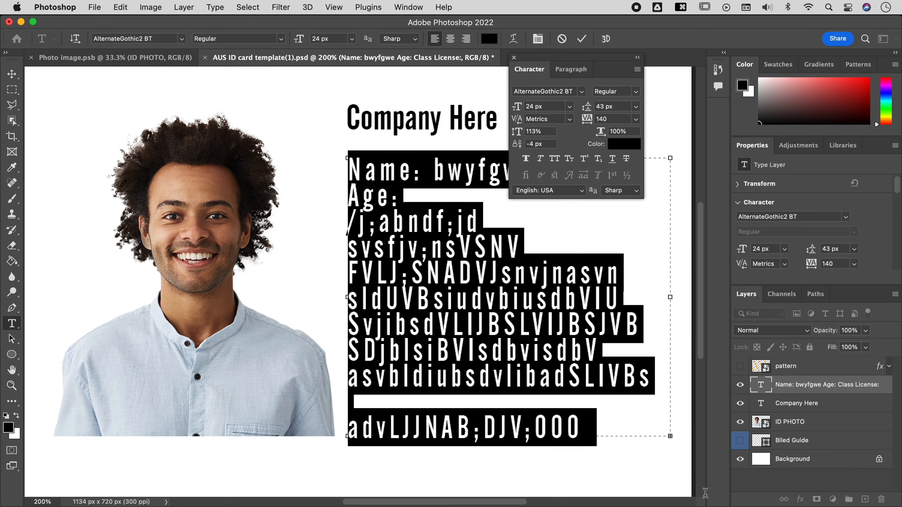
drag(298, 42, 288, 43)
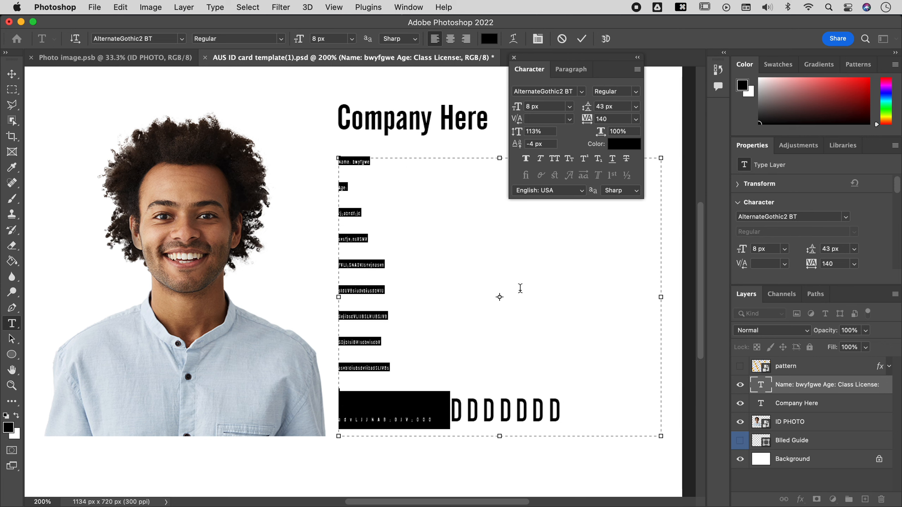
click(562, 38)
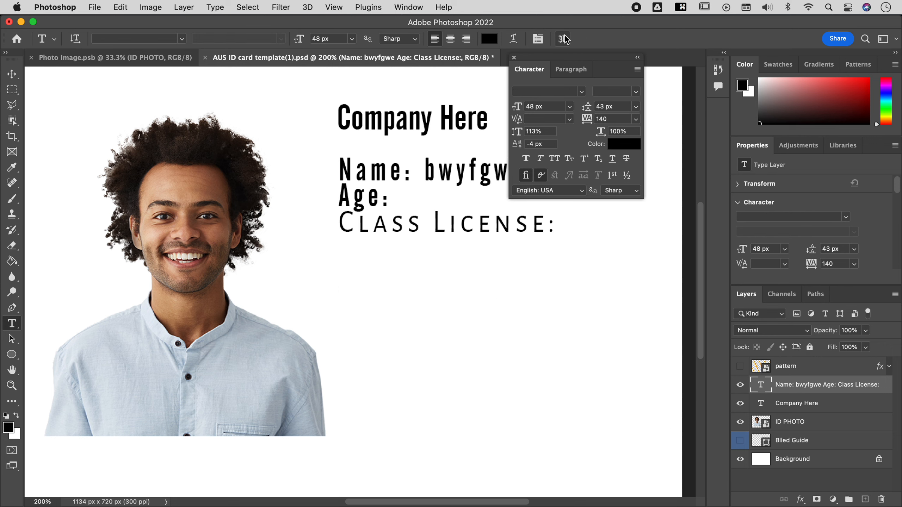
Collapse the floating character settings and select the Blled Guide layer with the Move tool active.
click(12, 74)
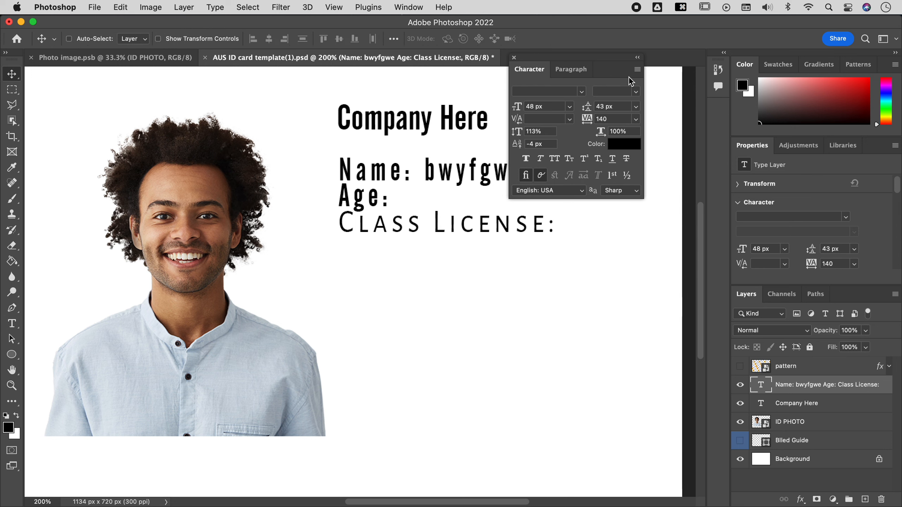
click(638, 58)
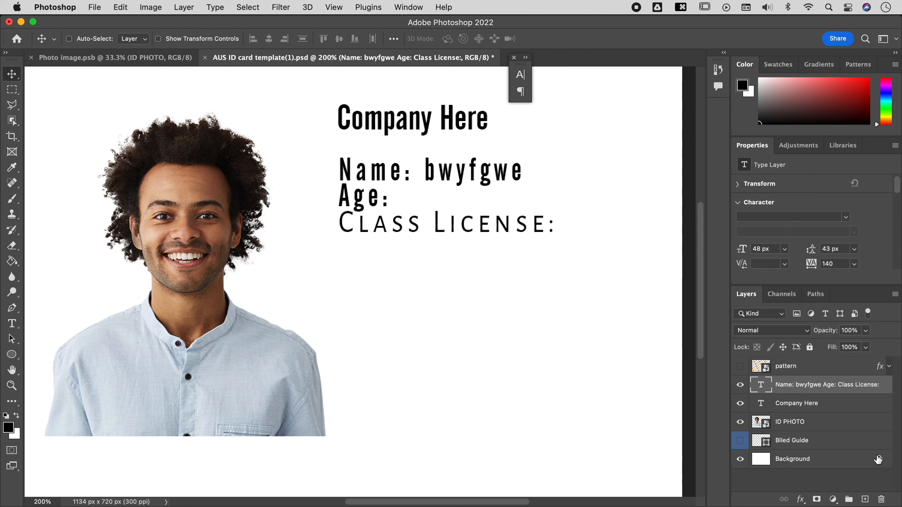
click(869, 433)
key(super+minus)
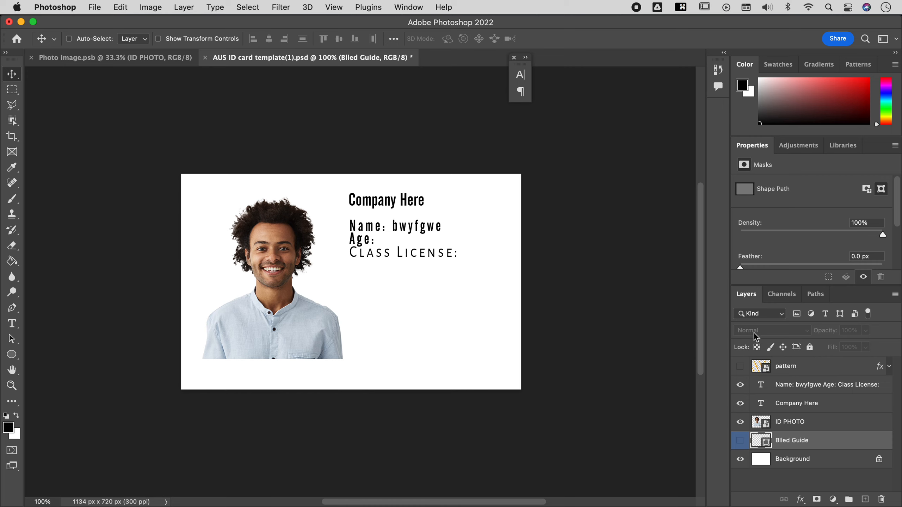
Delete the words "Class License" from the details paragraph, keeping the colon, and commit the text edit.
click(745, 381)
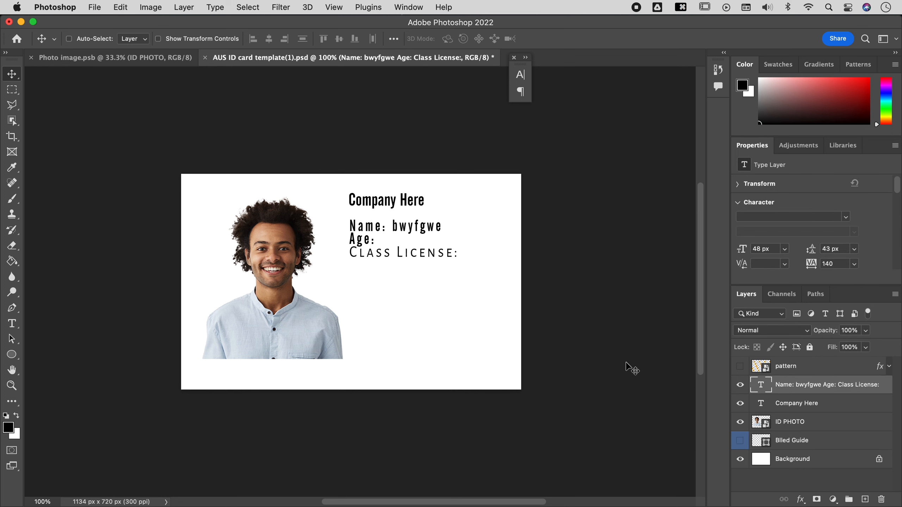
double_click(760, 385)
click(446, 255)
drag(454, 253, 336, 260)
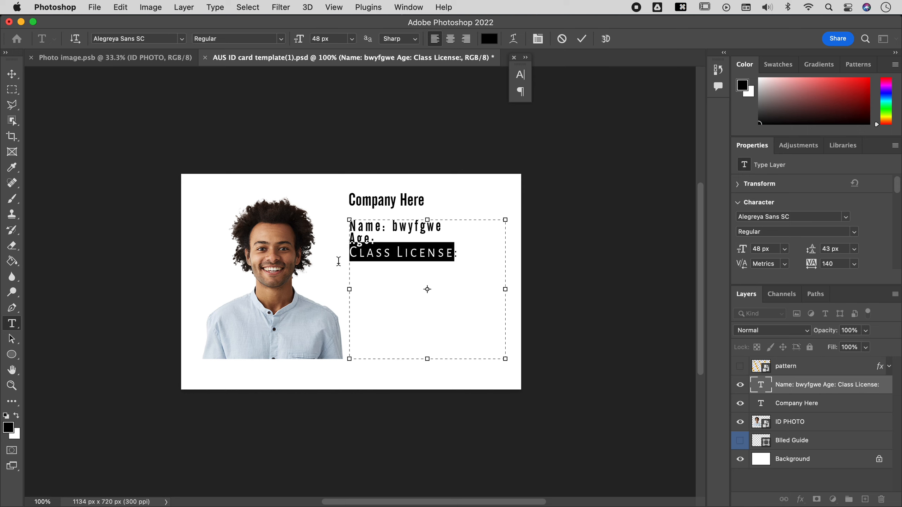
key(BackSpace)
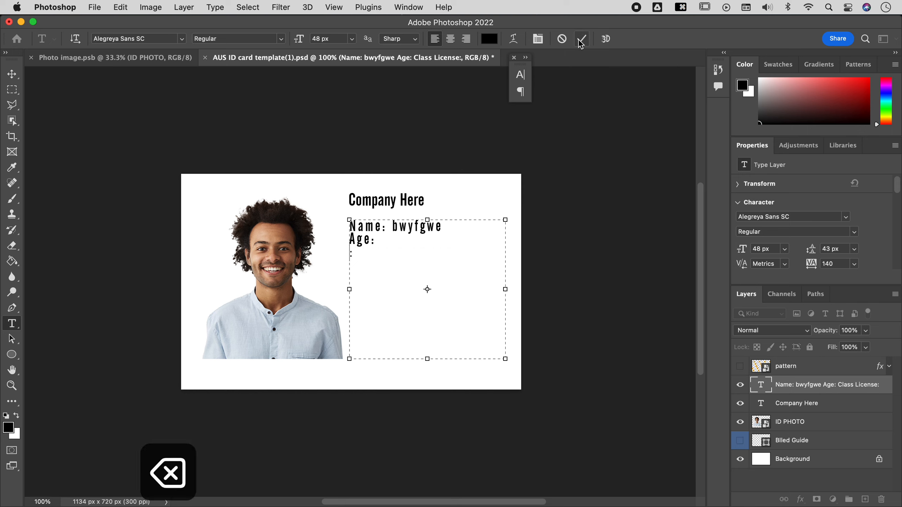
click(582, 38)
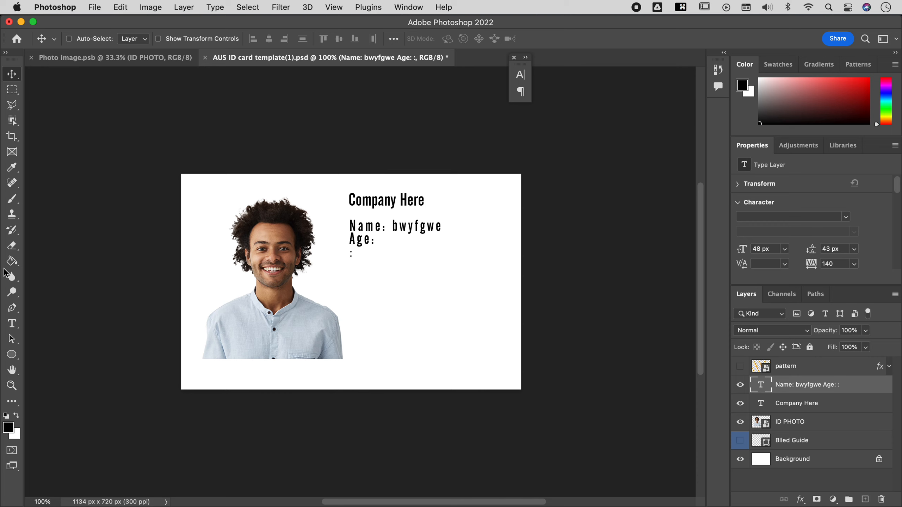
Draw a circular path with the Ellipse tool in Path mode in the blank card area beneath the text fields.
click(15, 312)
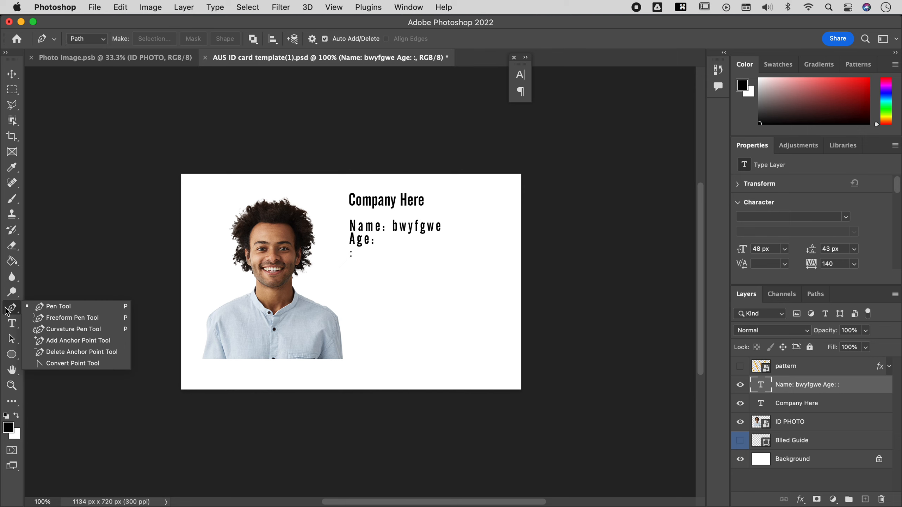
click(12, 354)
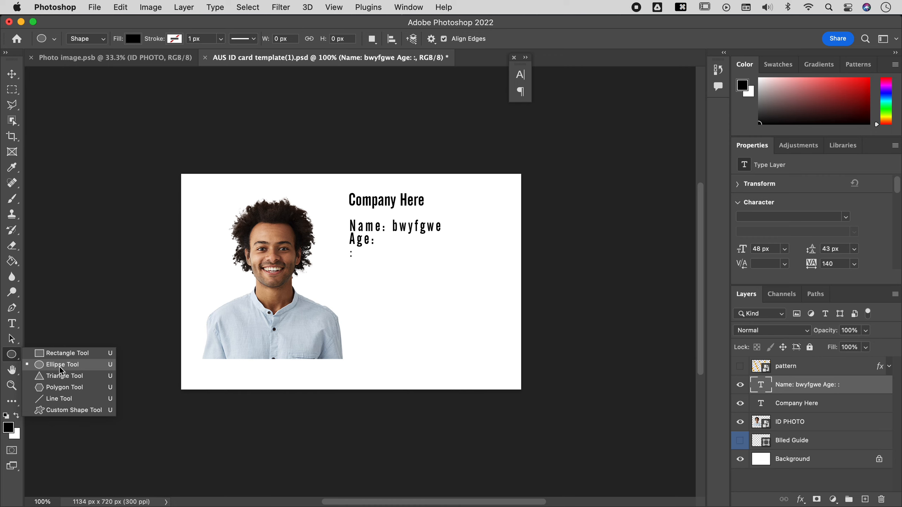
click(61, 370)
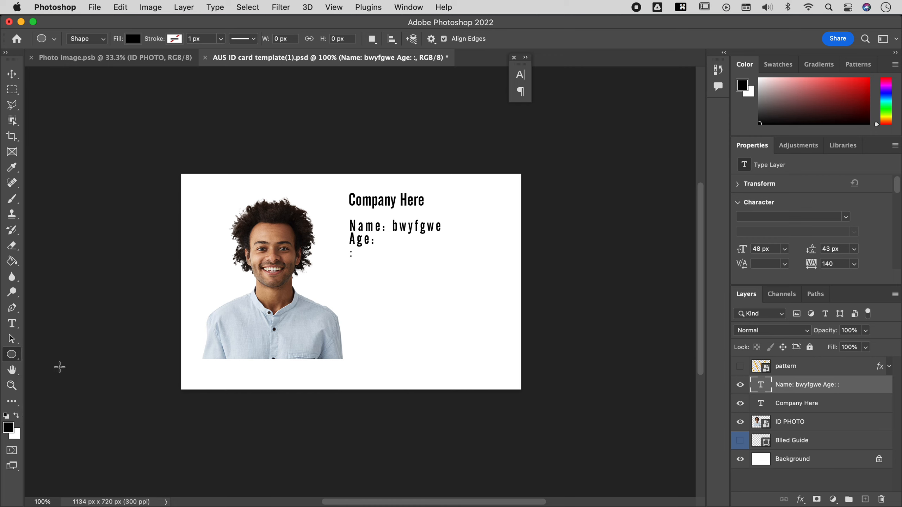
click(96, 40)
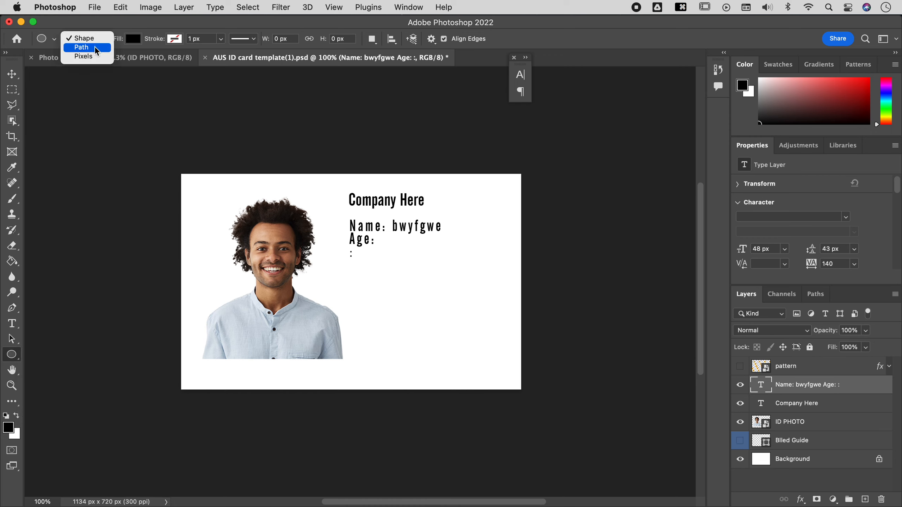
click(95, 48)
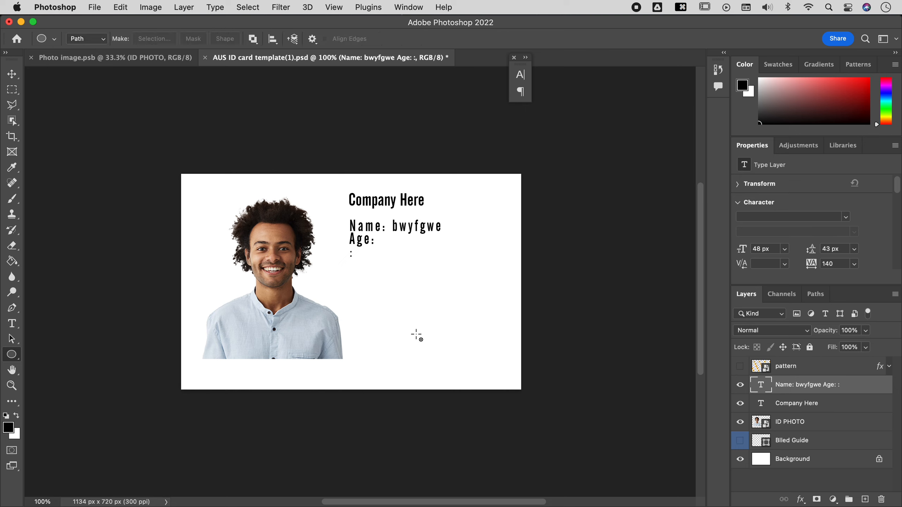
drag(363, 252, 512, 377)
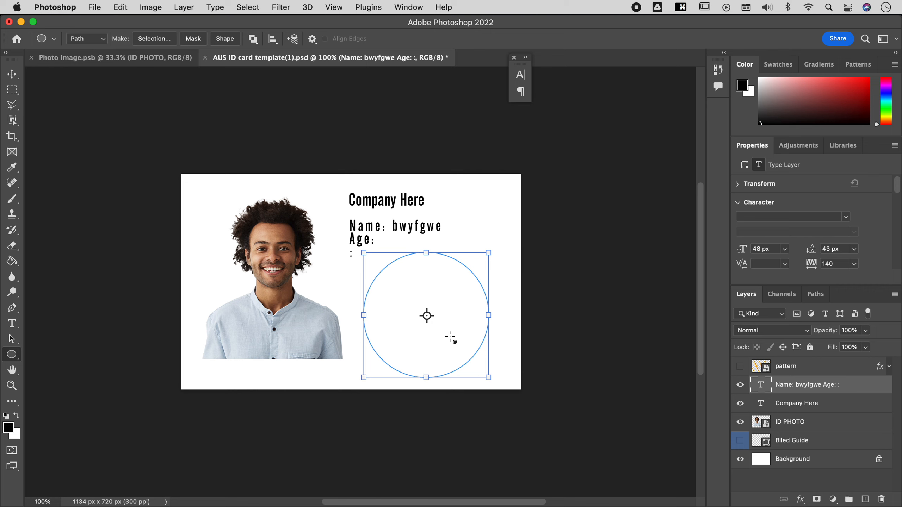
Try to reposition the circular path with the Move tool and undo each resulting move.
key(v)
drag(457, 301, 412, 279)
key(super+z)
drag(467, 267, 428, 205)
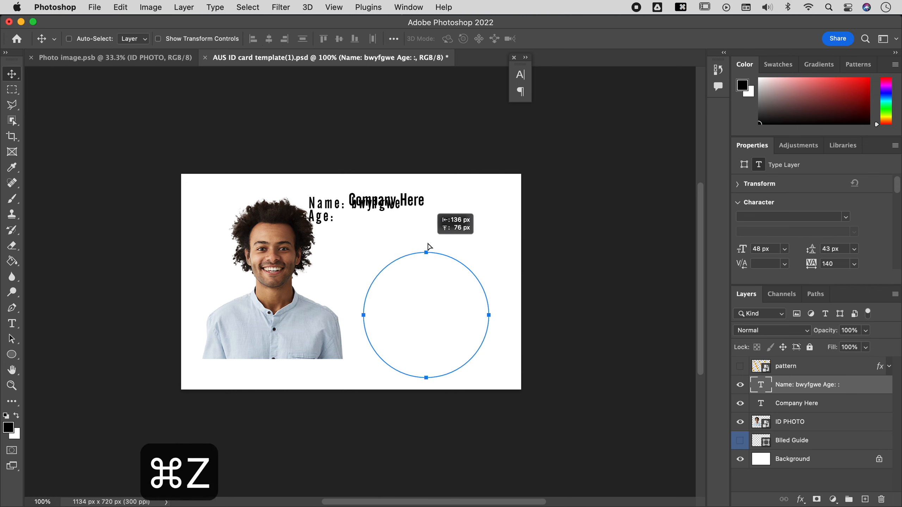
key(super+z)
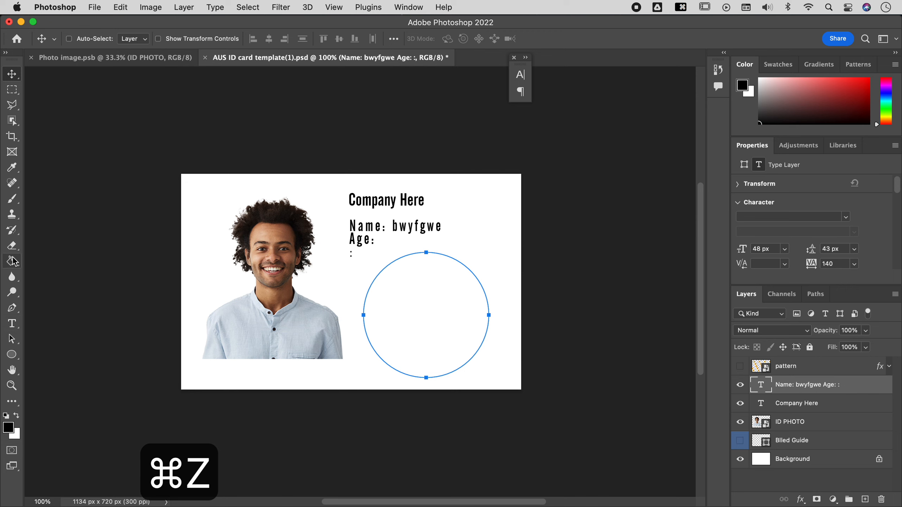
Move the circular path with the Path Selection tool so it encircles the head in the ID photo.
click(12, 355)
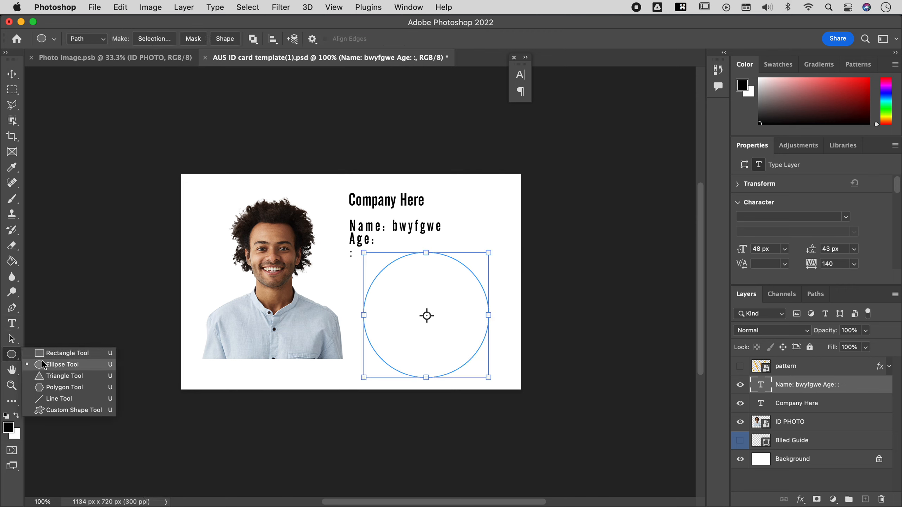
click(12, 356)
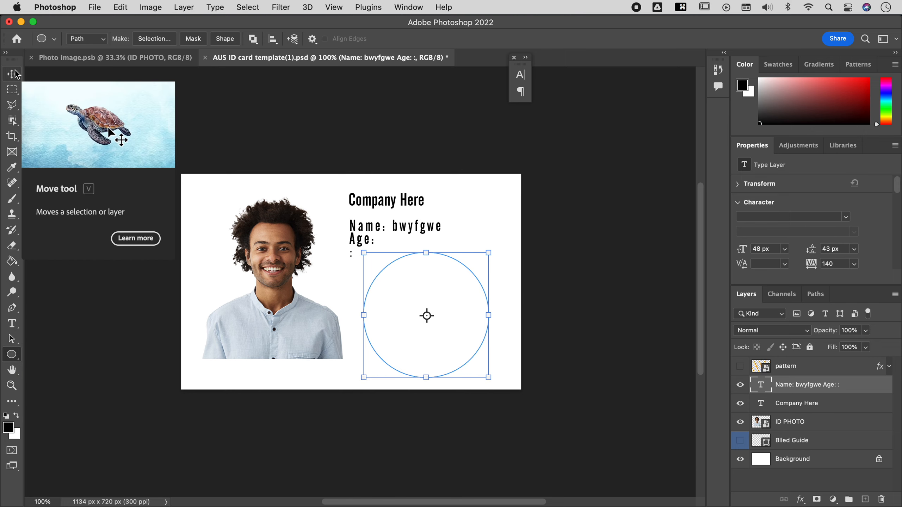
click(13, 340)
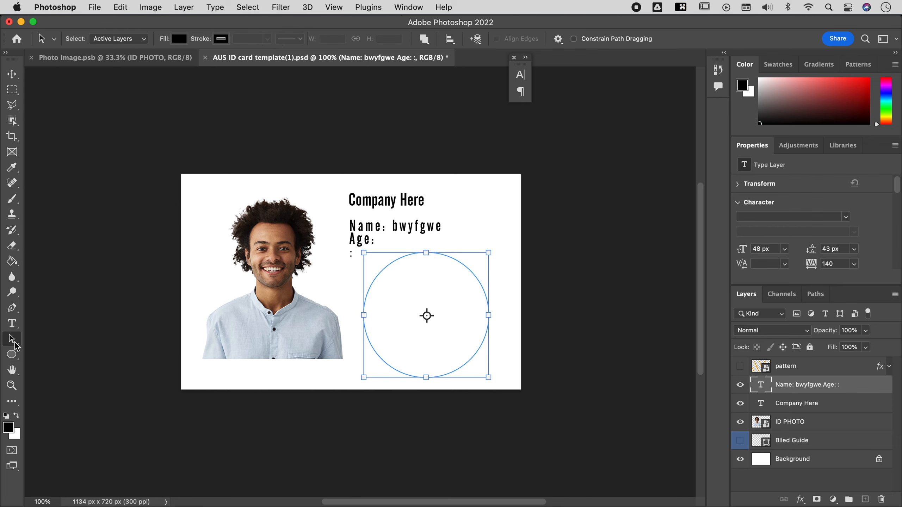
right_click(15, 343)
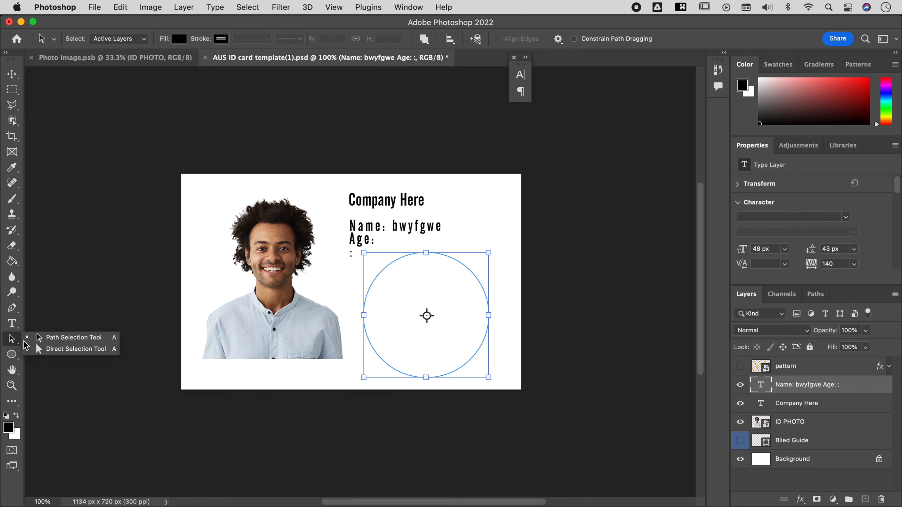
click(58, 338)
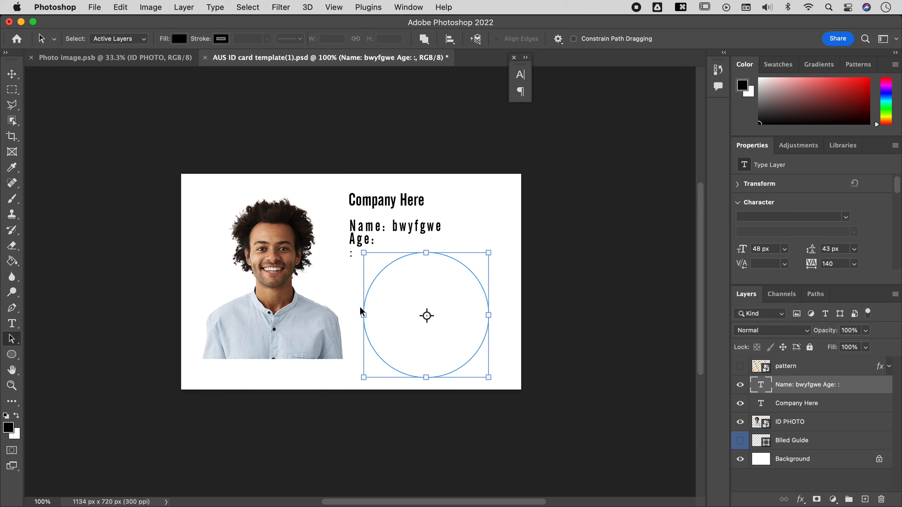
drag(414, 301, 262, 234)
key(ctrl+t)
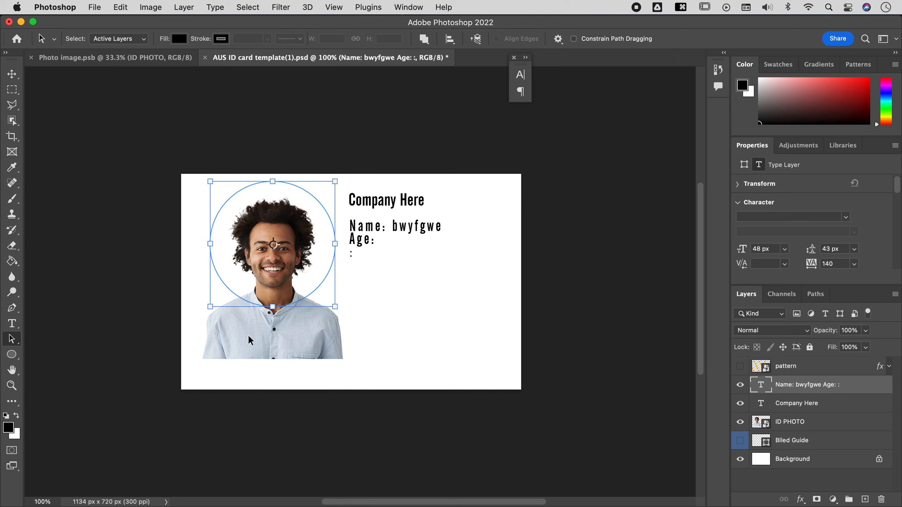
drag(272, 218, 272, 232)
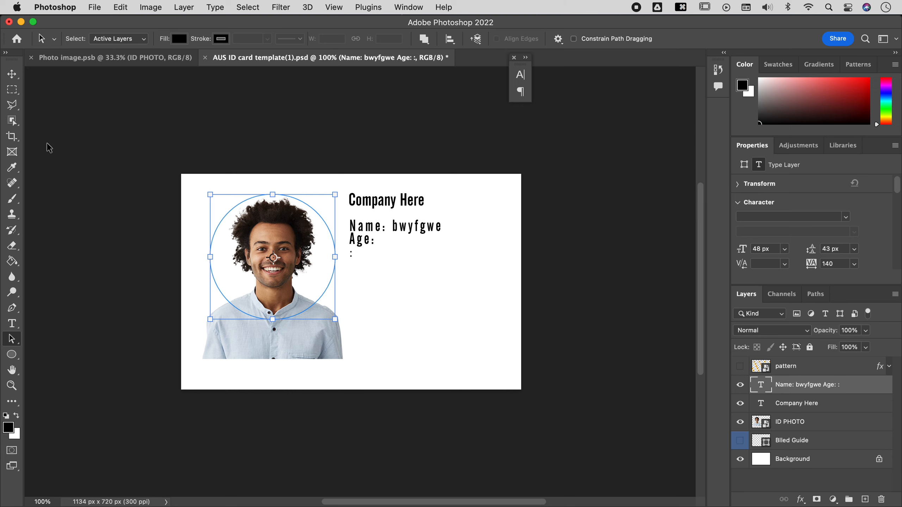
Add placeholder type along the circular path, starting at its left side, and commit the text.
key(t)
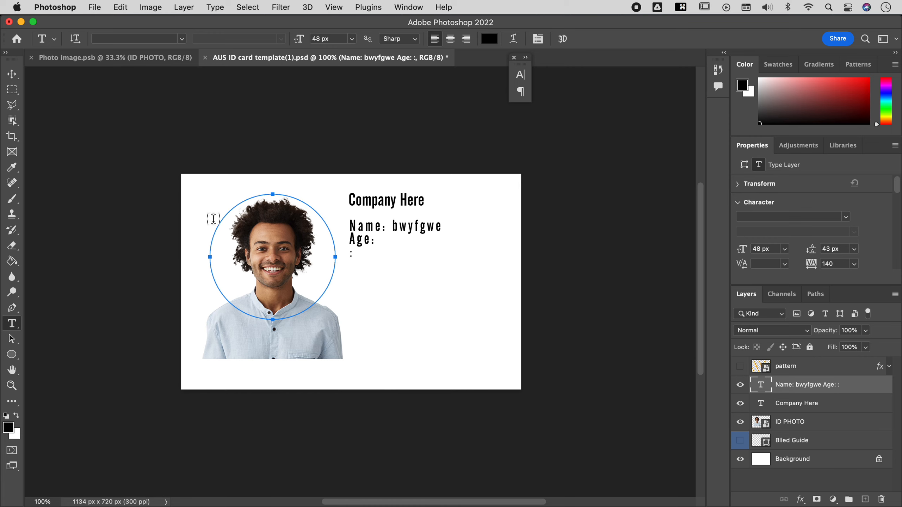
click(210, 252)
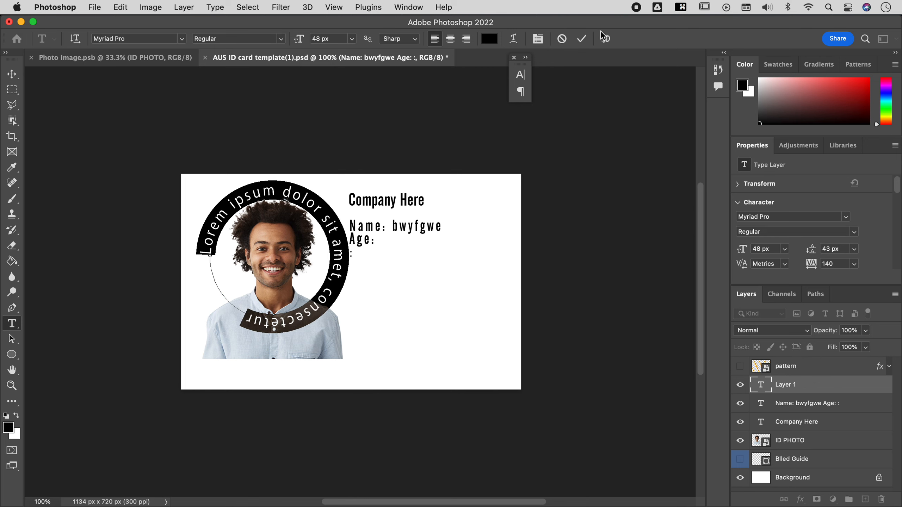
click(582, 38)
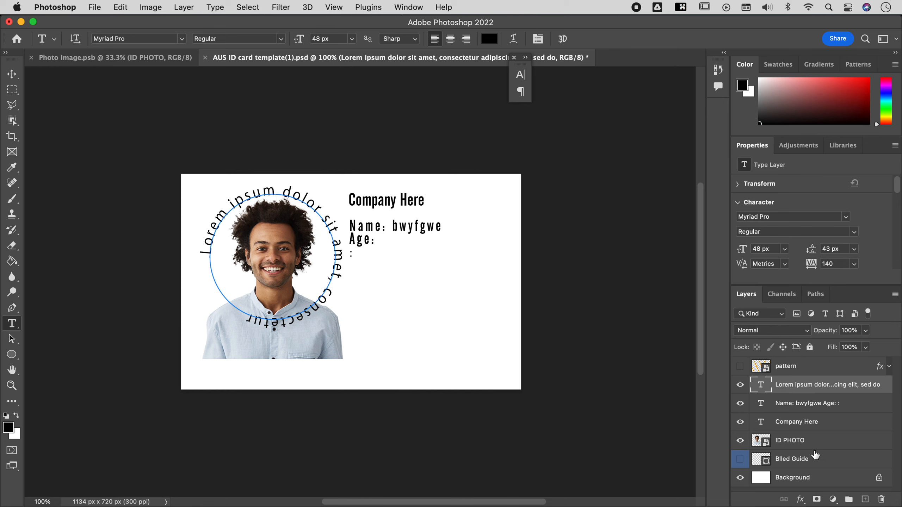
Copy the "Name:" line from the details paragraph and paste it over the placeholder text on the circular path.
double_click(761, 404)
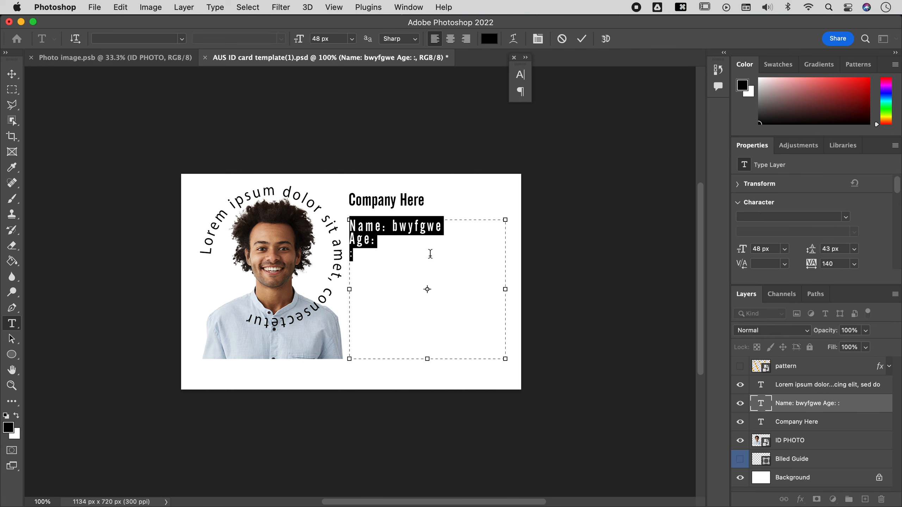
click(370, 239)
drag(364, 233, 351, 226)
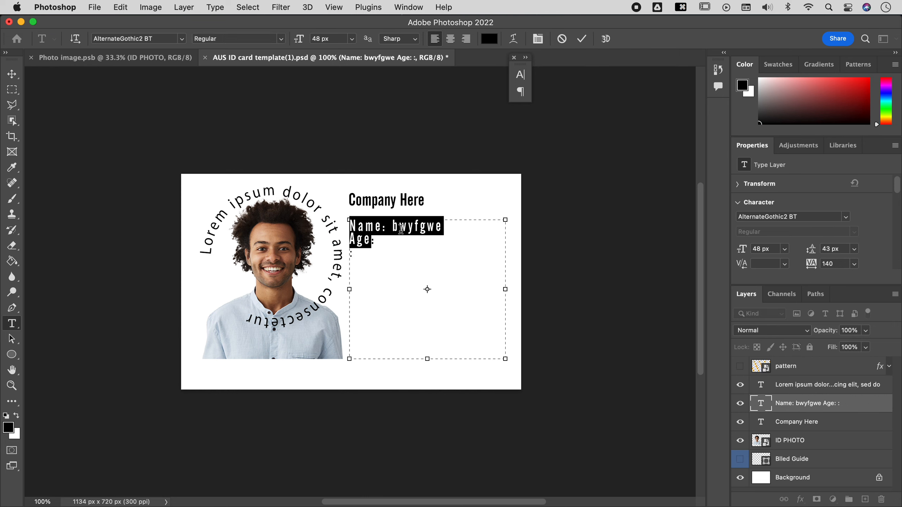
click(441, 229)
drag(448, 225, 350, 226)
key(super+c)
double_click(761, 384)
key(super+v)
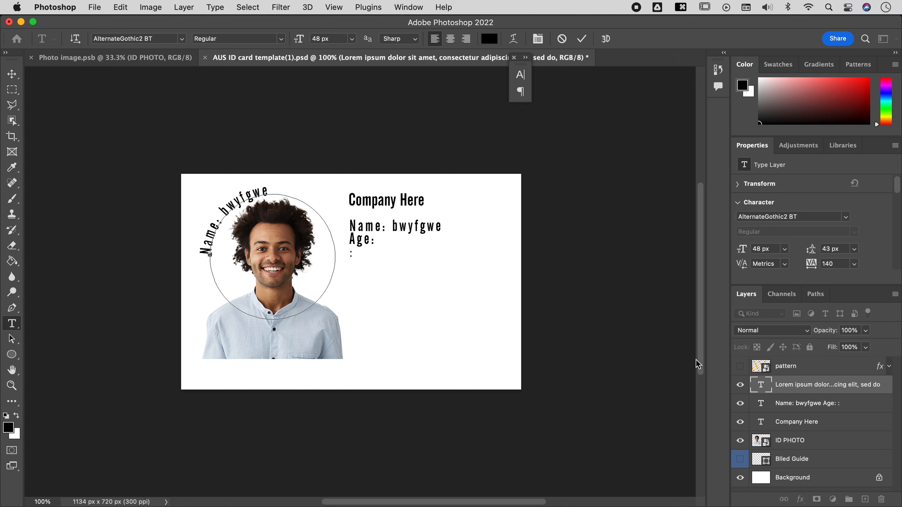